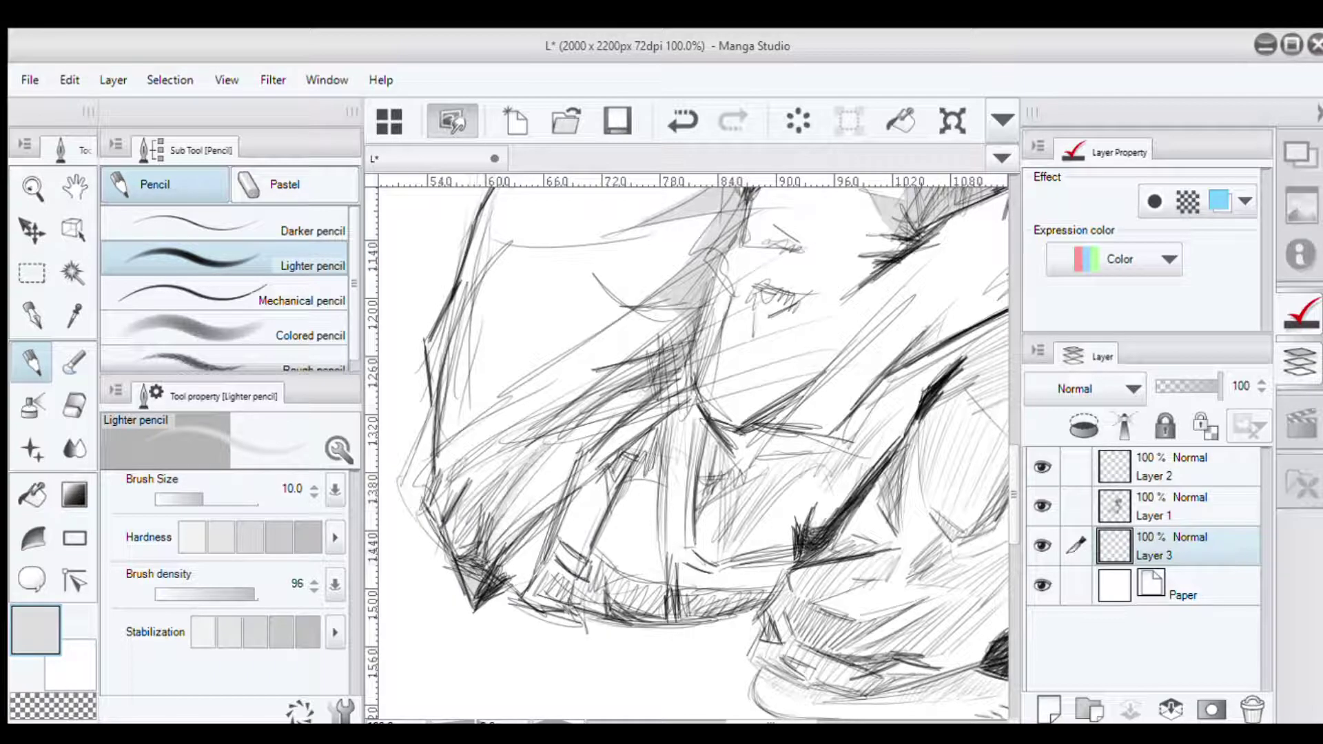
# Step: Shade the shirt folds along the lower back in light grey on Layer 3 with the Lighter pencil at size 10
pyautogui.moveTo(455, 510)
pyautogui.mouseDown()
pyautogui.moveTo(430, 441)
pyautogui.moveTo(475, 313)
pyautogui.mouseUp()
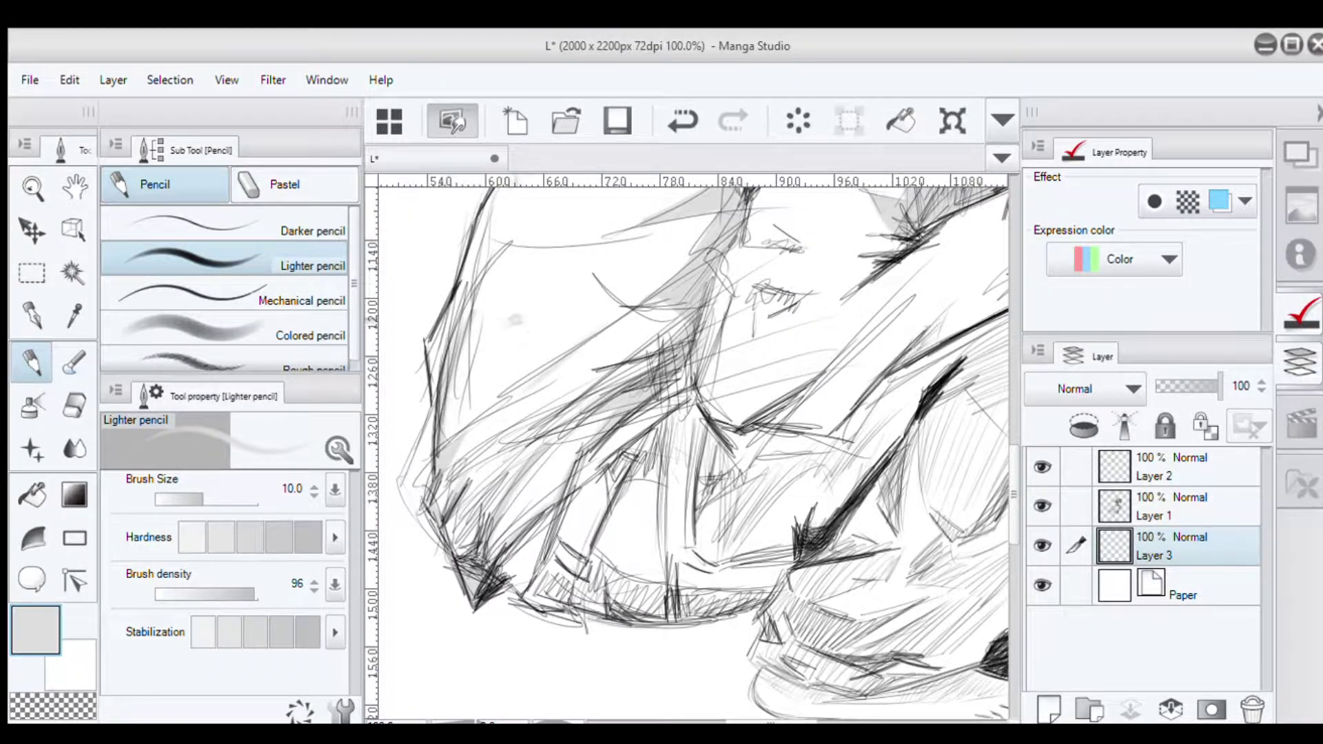
pyautogui.moveTo(620, 414); pyautogui.dragTo(770, 472)
pyautogui.moveTo(600, 462); pyautogui.dragTo(682, 424)
pyautogui.moveTo(831, 383); pyautogui.dragTo(716, 430)
pyautogui.moveTo(755, 324)
pyautogui.mouseDown()
pyautogui.moveTo(741, 341)
pyautogui.moveTo(789, 362)
pyautogui.mouseUp()
pyautogui.moveTo(724, 396); pyautogui.dragTo(714, 412)
pyautogui.moveTo(758, 276); pyautogui.dragTo(641, 506)
pyautogui.moveTo(703, 369); pyautogui.dragTo(663, 403)
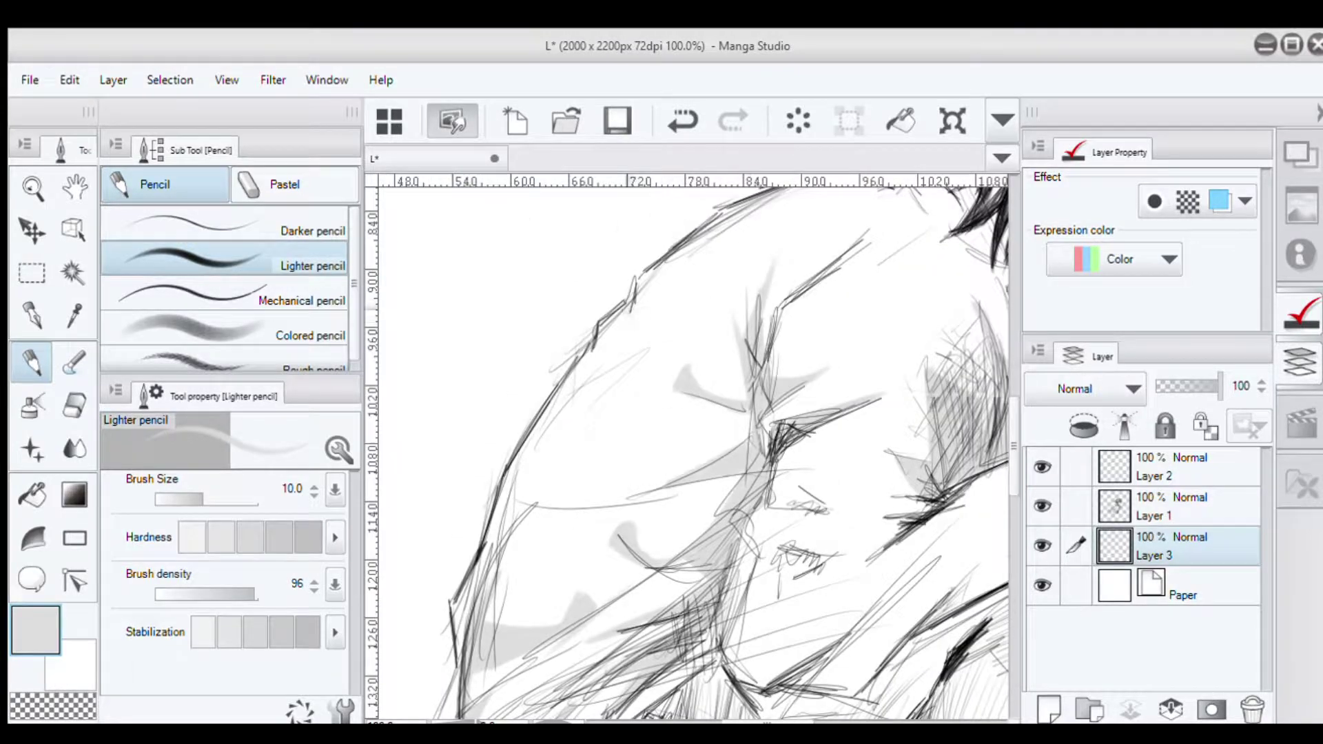
# Step: Add light grey shading to the folds of the upper back, shoulder and collar on Layer 3
pyautogui.moveTo(642, 293); pyautogui.dragTo(626, 372)
pyautogui.moveTo(758, 344); pyautogui.dragTo(527, 460)
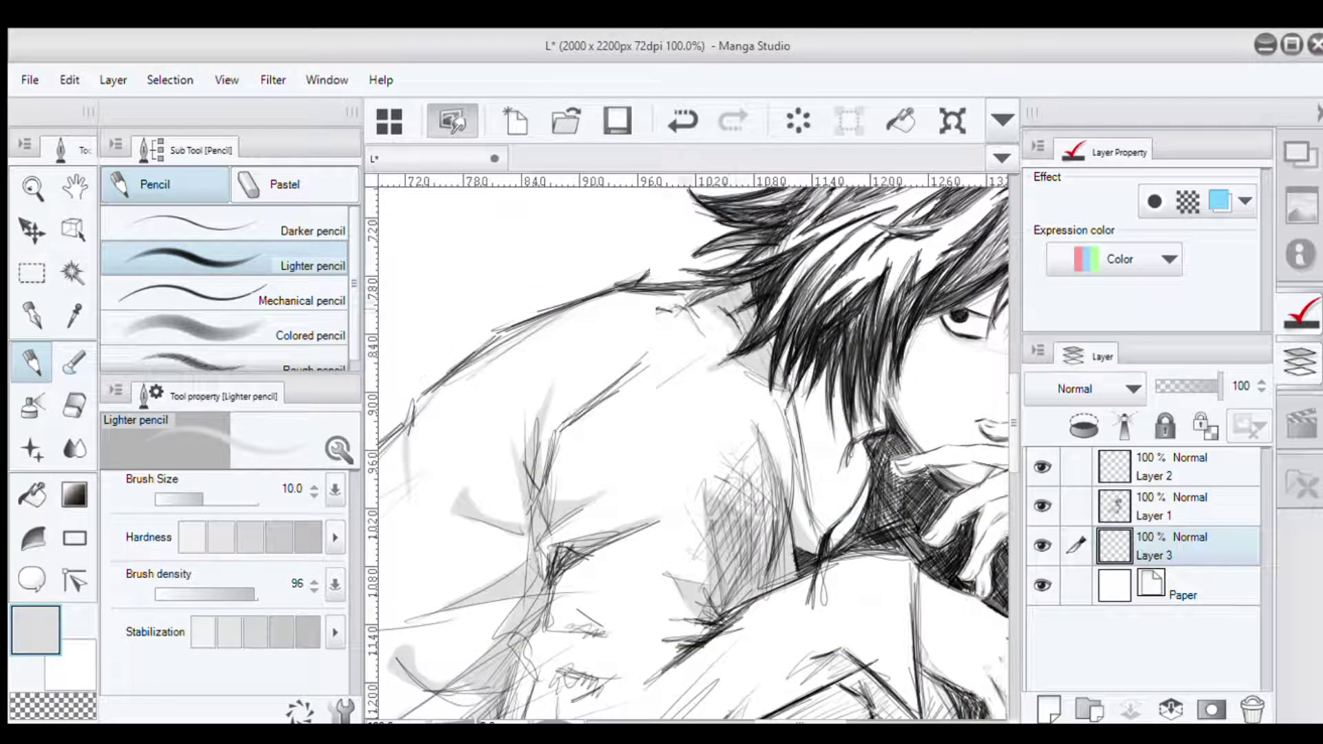
pyautogui.moveTo(689, 516); pyautogui.dragTo(628, 207)
pyautogui.moveTo(686, 330); pyautogui.dragTo(475, 486)
pyautogui.moveTo(462, 386); pyautogui.dragTo(420, 462)
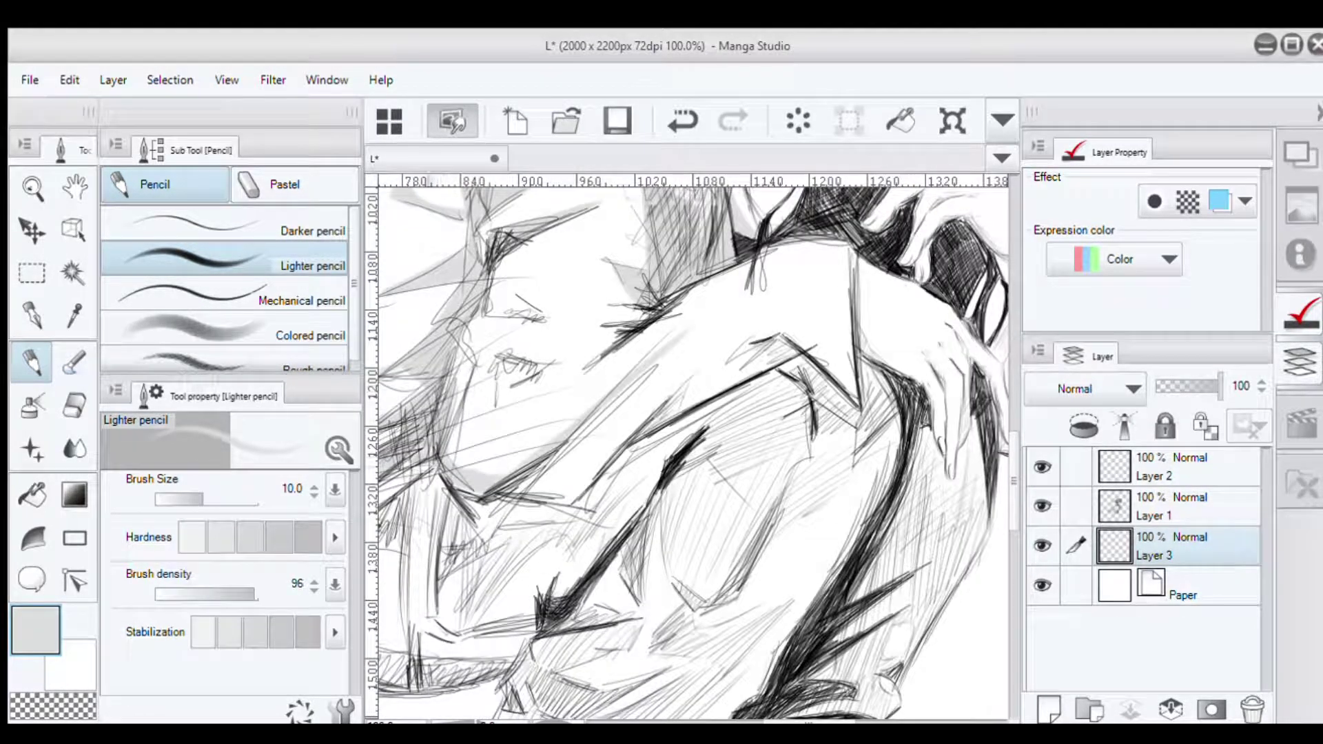
# Step: Shade the sleeve folds, the resting forearm and the raised arm's cuff in light grey on Layer 3
pyautogui.moveTo(567, 290); pyautogui.dragTo(508, 324)
pyautogui.moveTo(655, 314); pyautogui.dragTo(578, 369)
pyautogui.moveTo(690, 483); pyautogui.dragTo(672, 462)
pyautogui.moveTo(572, 456); pyautogui.dragTo(516, 484)
pyautogui.moveTo(679, 332); pyautogui.dragTo(559, 481)
pyautogui.moveTo(682, 321); pyautogui.dragTo(631, 410)
pyautogui.moveTo(730, 315)
pyautogui.mouseDown()
pyautogui.moveTo(660, 401)
pyautogui.moveTo(729, 336)
pyautogui.mouseUp()
pyautogui.moveTo(782, 322); pyautogui.dragTo(701, 372)
pyautogui.moveTo(792, 251)
pyautogui.mouseDown()
pyautogui.moveTo(761, 334)
pyautogui.moveTo(834, 365)
pyautogui.mouseUp()
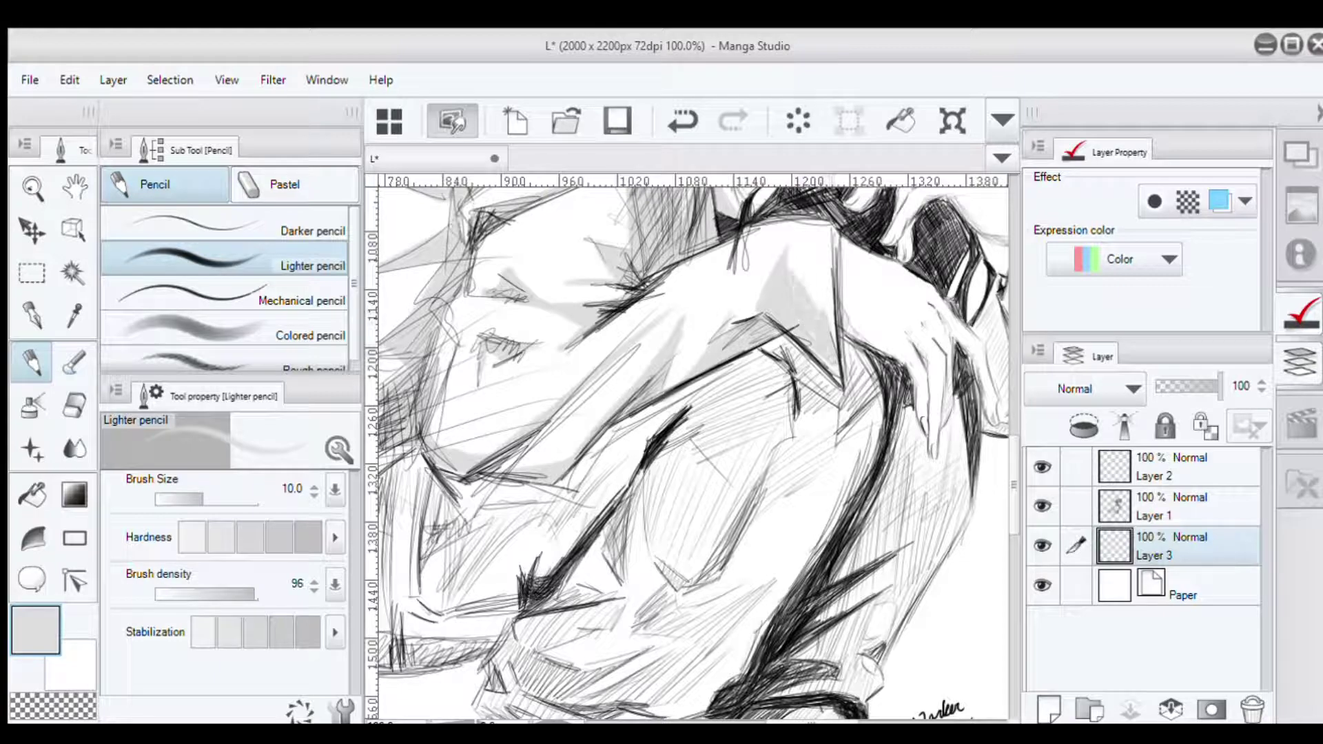
pyautogui.moveTo(741, 427)
pyautogui.mouseDown()
pyautogui.moveTo(699, 531)
pyautogui.moveTo(707, 572)
pyautogui.mouseUp()
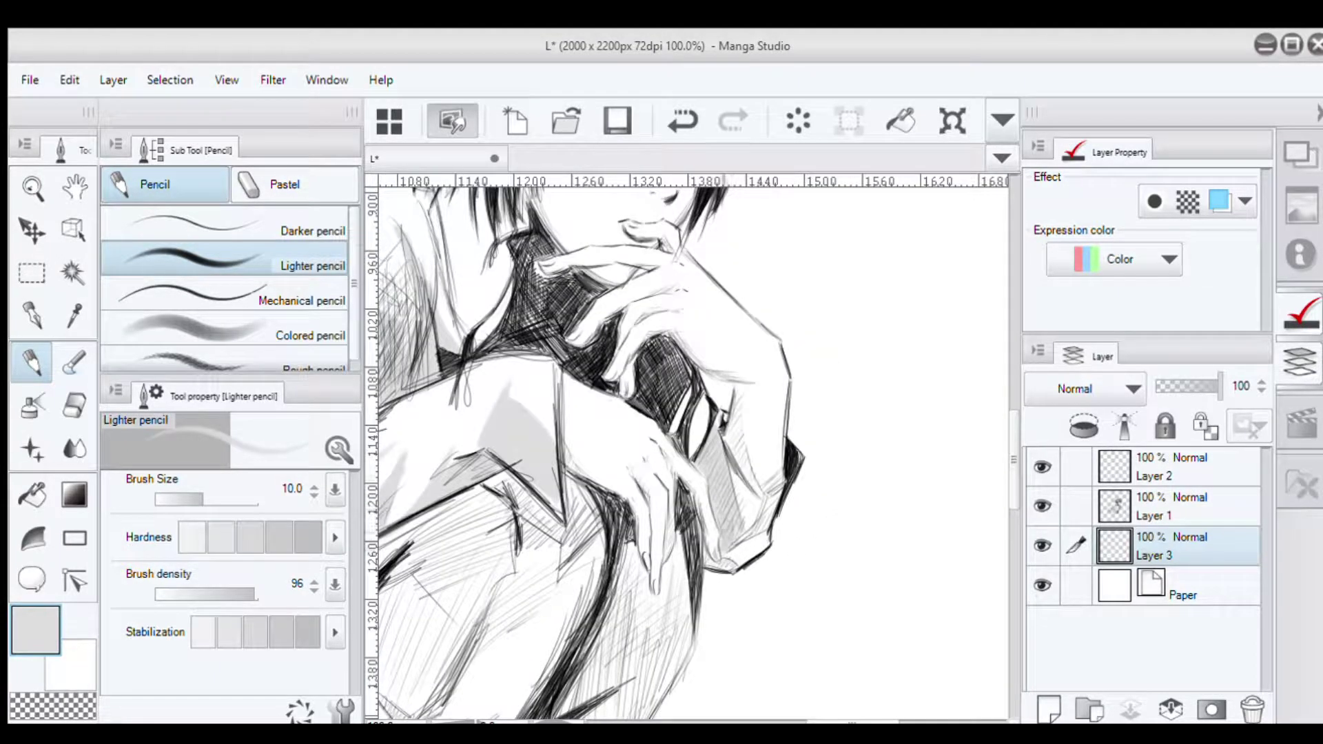
pyautogui.moveTo(779, 492); pyautogui.dragTo(734, 548)
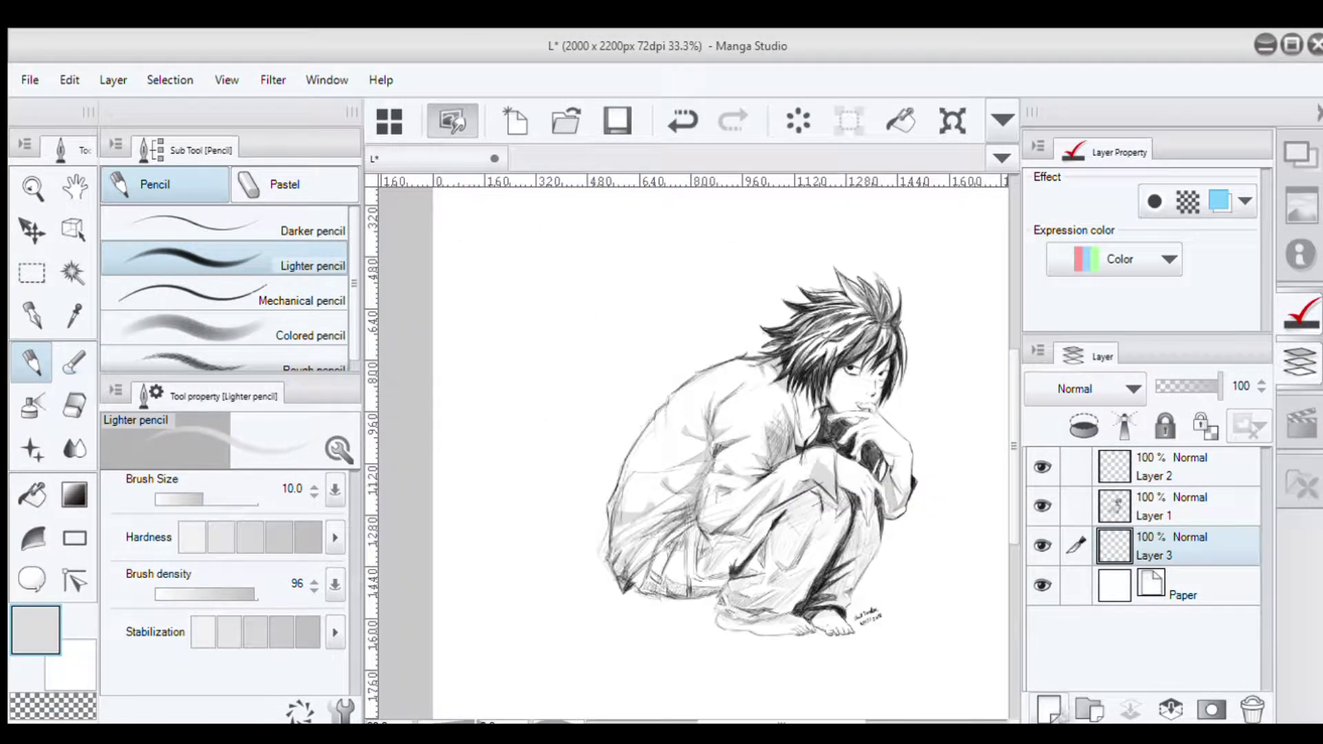
# Step: Create a new layer above Layer 3 and deepen the lower back folds of the shirt with darker grey
pyautogui.hotkey('ctrl', 'shift', 'n')
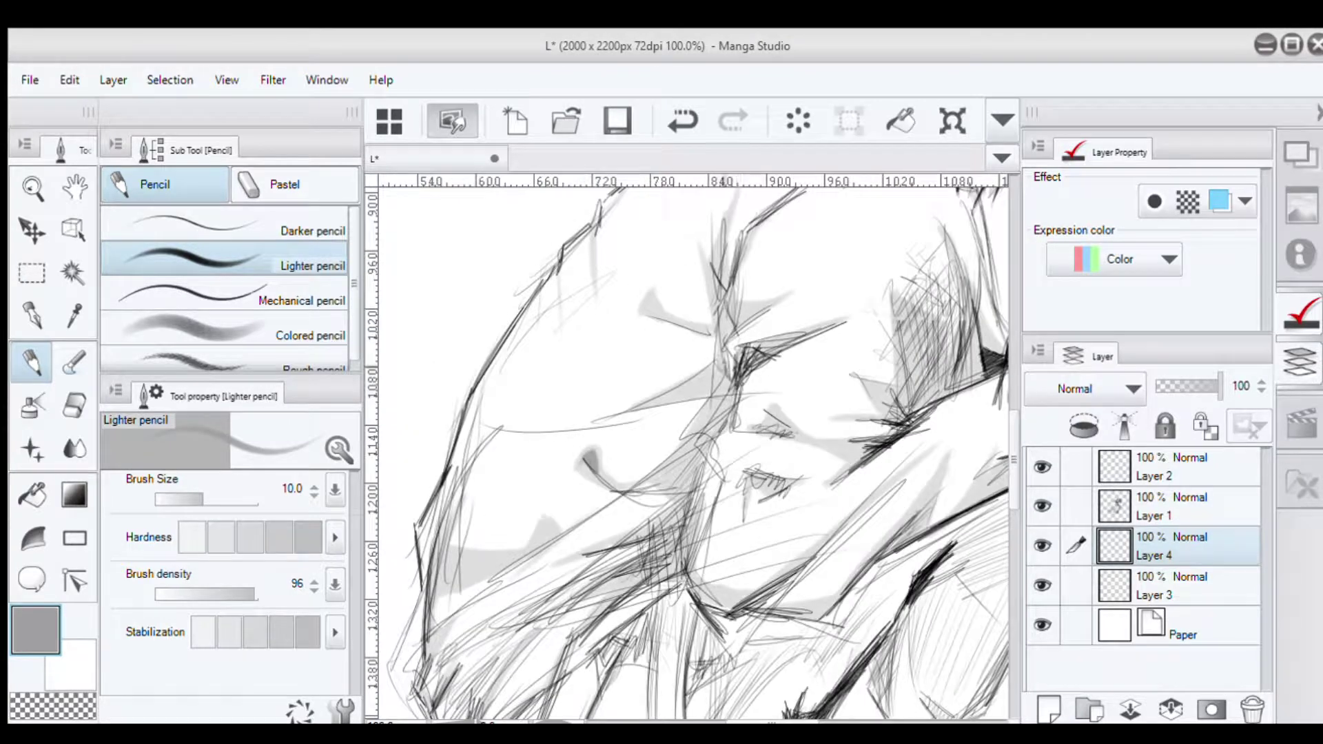
pyautogui.moveTo(736, 364); pyautogui.dragTo(699, 435)
pyautogui.moveTo(729, 366); pyautogui.dragTo(672, 572)
pyautogui.moveTo(708, 465); pyautogui.dragTo(665, 528)
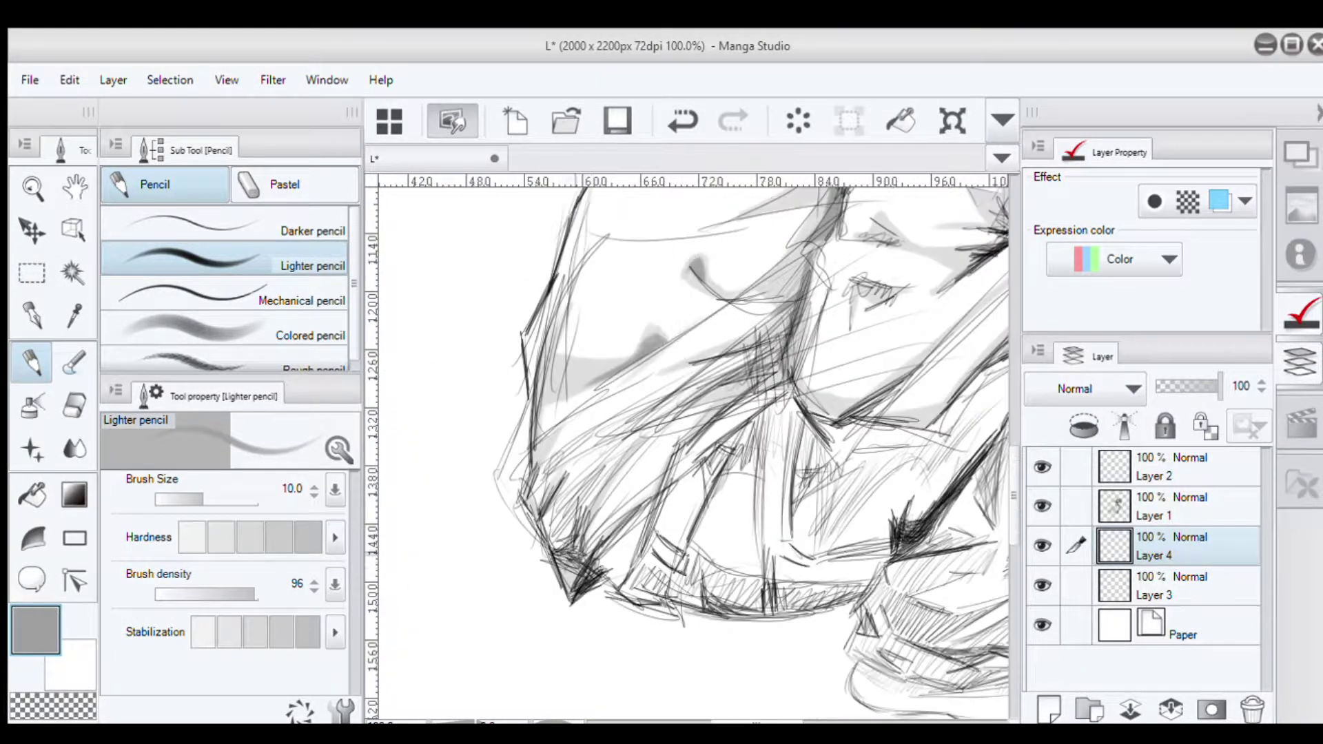
pyautogui.moveTo(548, 572); pyautogui.dragTo(589, 545)
pyautogui.moveTo(537, 465); pyautogui.dragTo(593, 548)
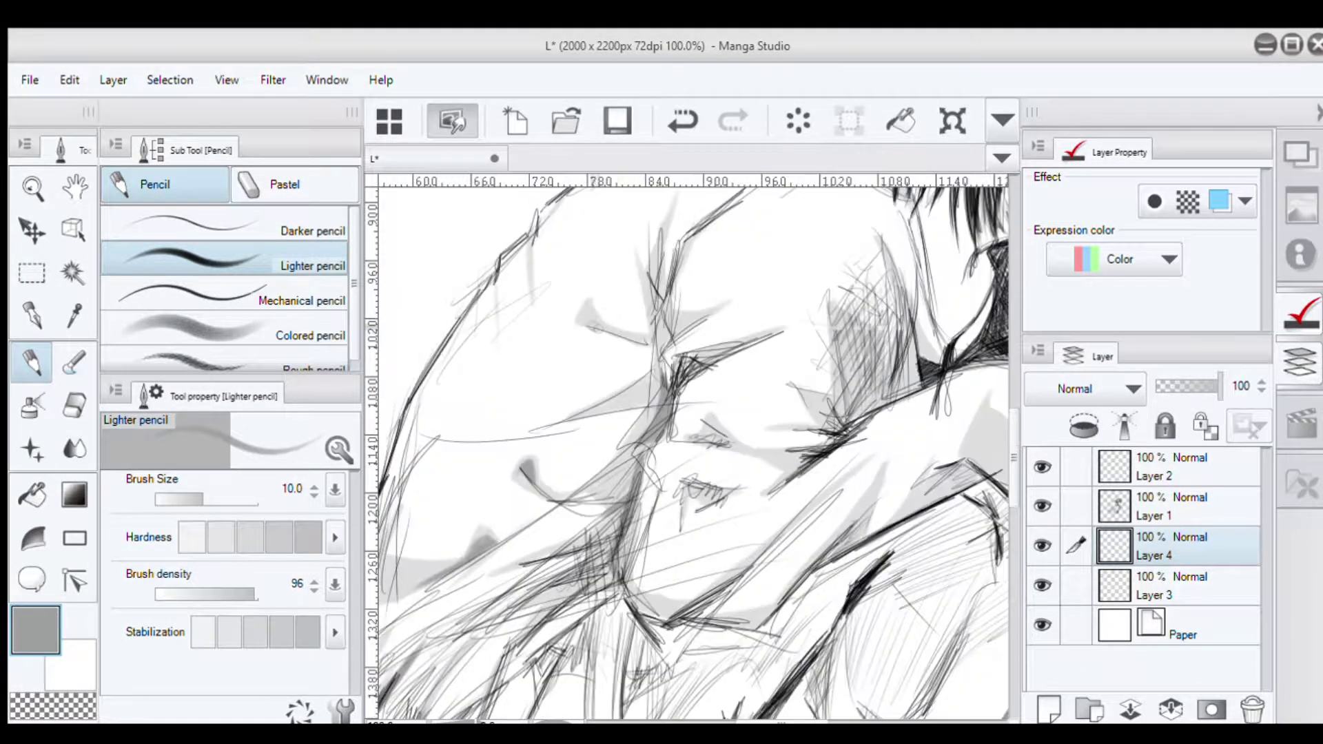
# Step: Darken the fold creases on the upper back, elbow, sleeve and forearm with darker grey on Layer 4
pyautogui.moveTo(582, 317); pyautogui.dragTo(613, 335)
pyautogui.moveTo(599, 327); pyautogui.dragTo(662, 348)
pyautogui.moveTo(654, 272); pyautogui.dragTo(679, 396)
pyautogui.moveTo(740, 420)
pyautogui.mouseDown()
pyautogui.moveTo(696, 452)
pyautogui.moveTo(689, 510)
pyautogui.mouseUp()
pyautogui.moveTo(817, 448); pyautogui.dragTo(782, 469)
pyautogui.moveTo(847, 426); pyautogui.dragTo(810, 438)
pyautogui.moveTo(865, 396); pyautogui.dragTo(813, 438)
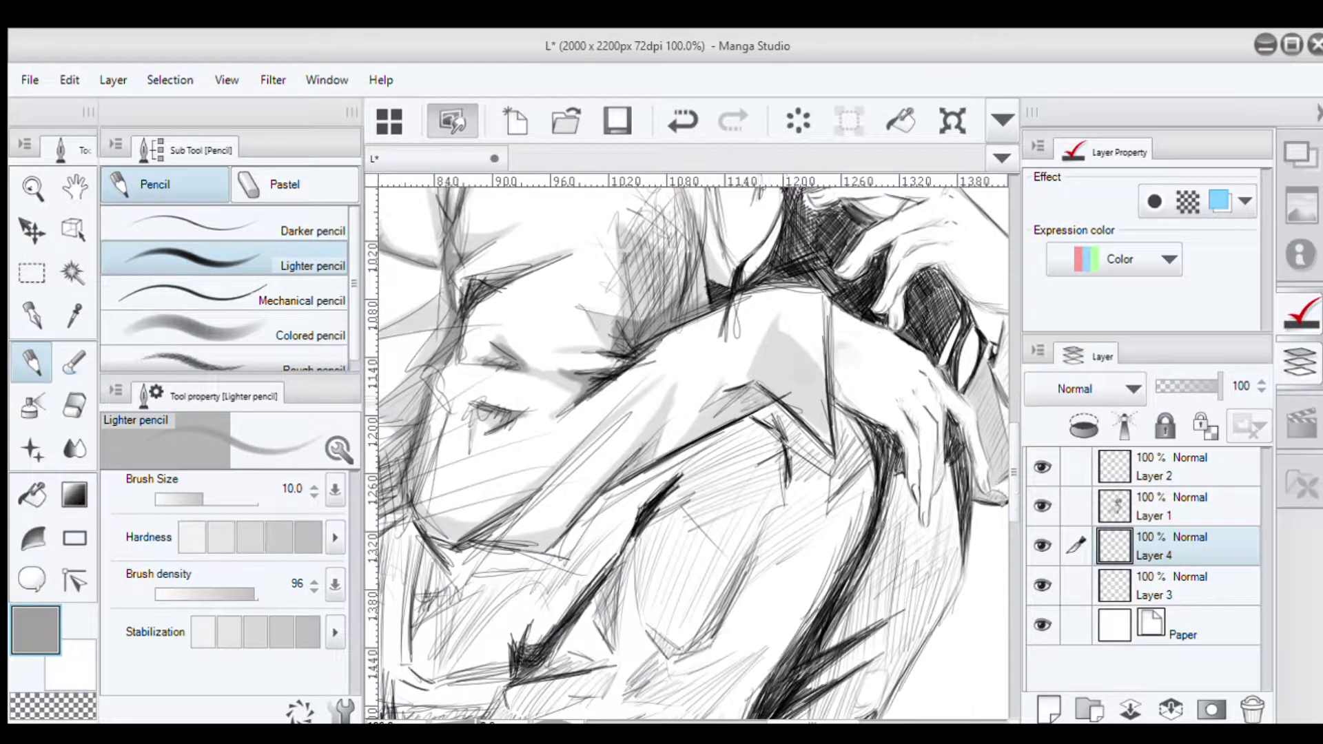
pyautogui.moveTo(647, 444); pyautogui.dragTo(603, 494)
pyautogui.moveTo(765, 396); pyautogui.dragTo(736, 424)
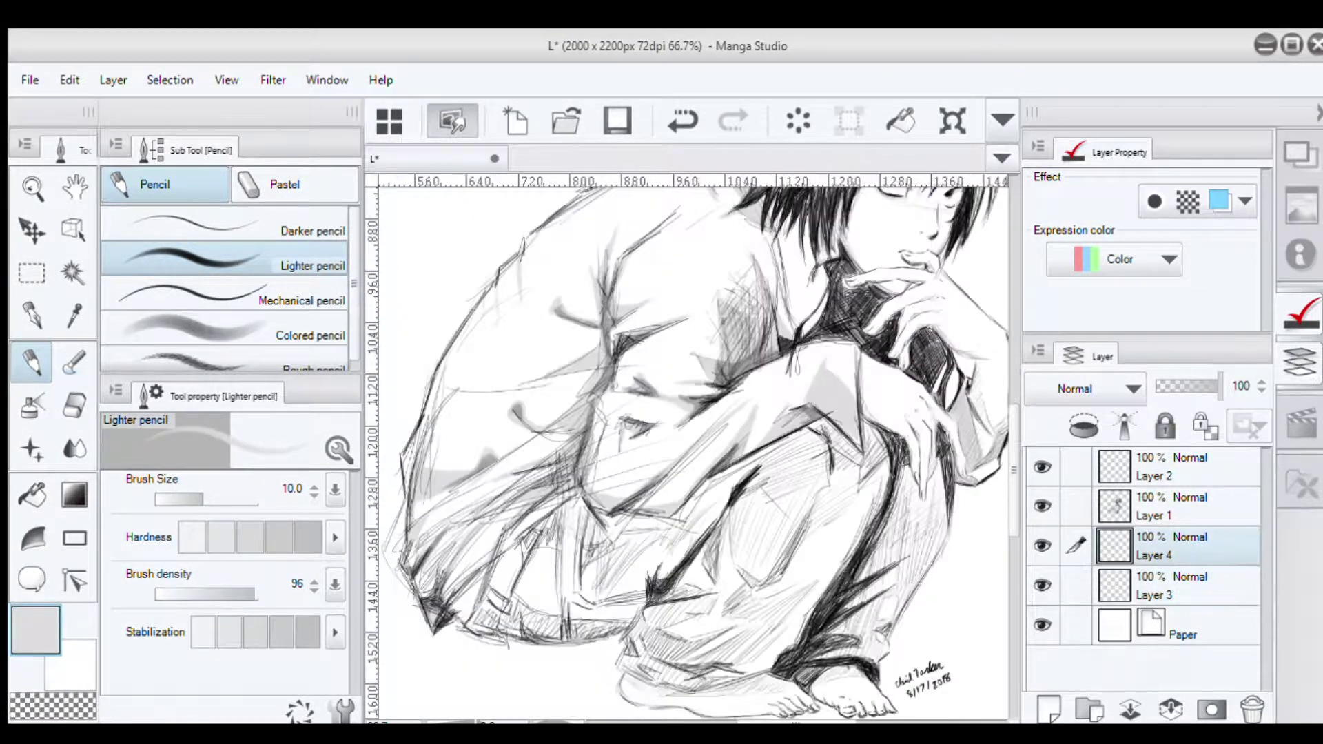
# Step: Create a layer named skin above Layer 4 and paint both hands and the raised wrist pale yellow
pyautogui.hotkey('ctrl', 'shift', 'n')
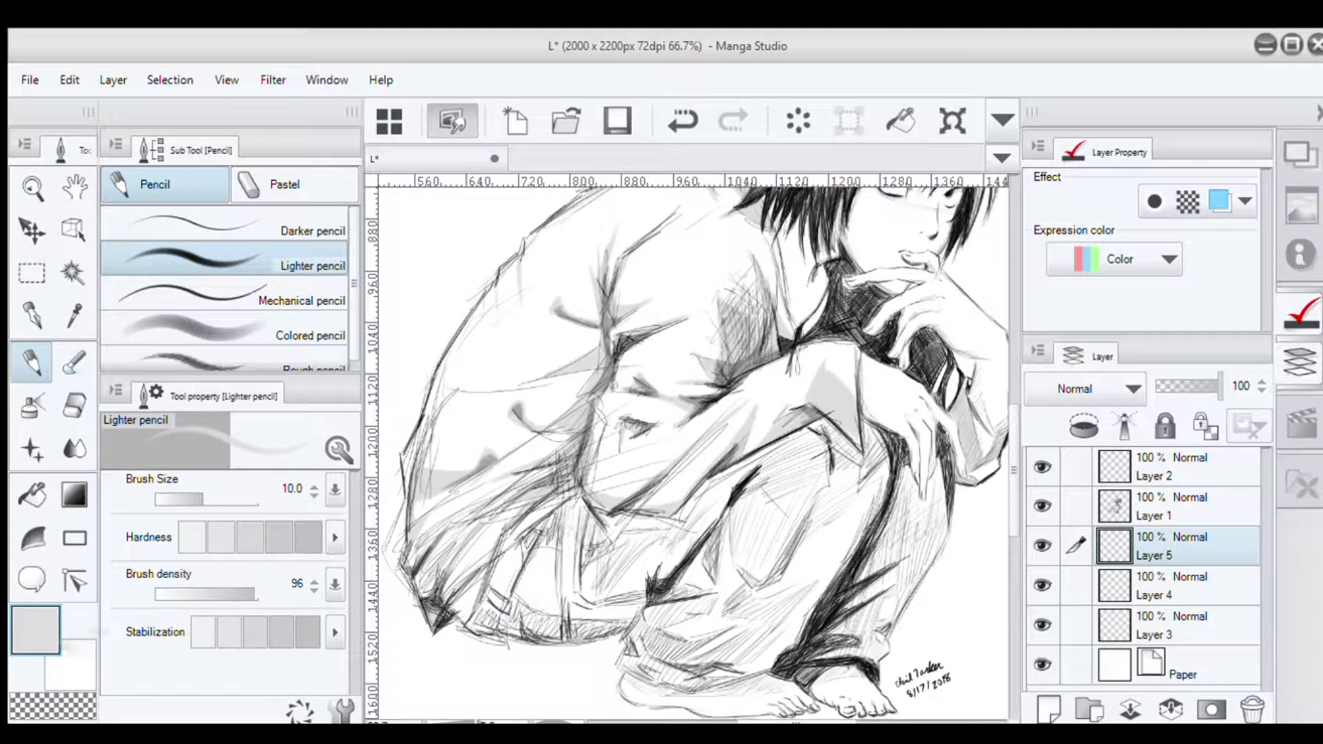
pyautogui.moveTo(691, 311); pyautogui.dragTo(697, 338)
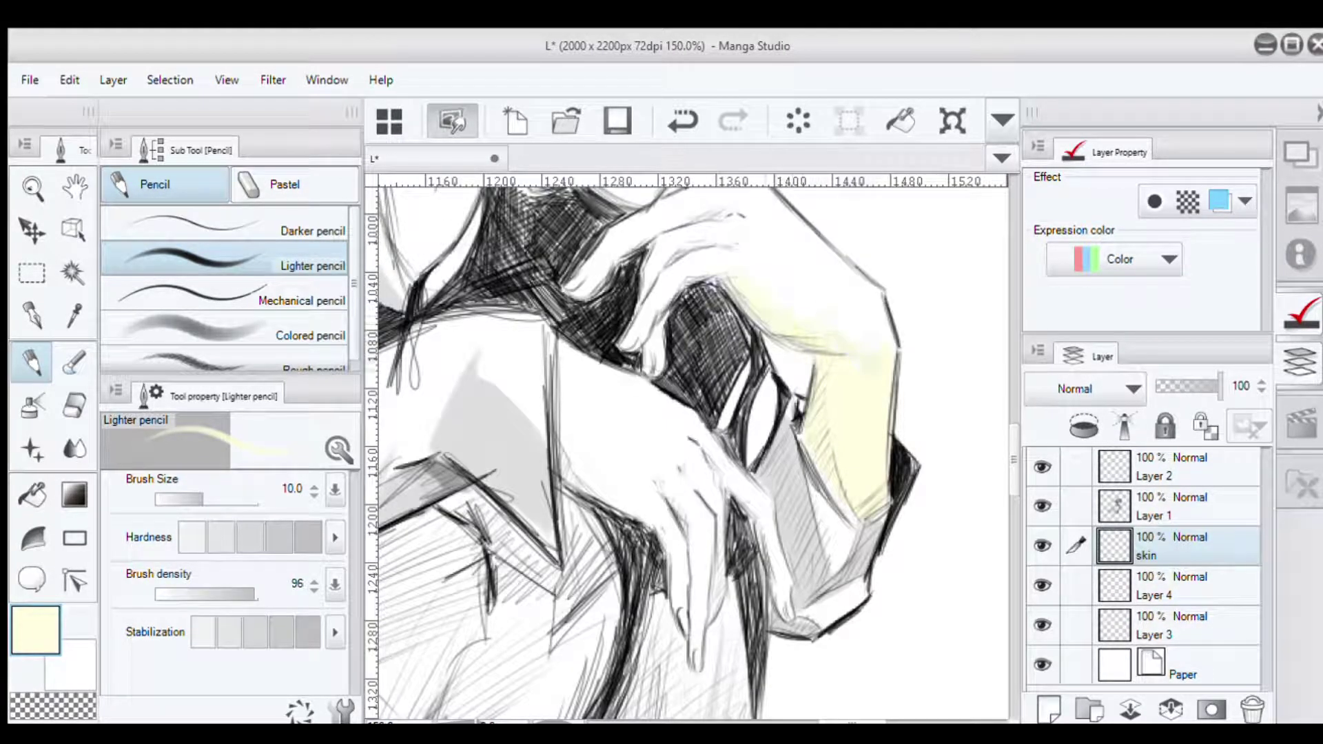
pyautogui.scroll(3, 686, 448)
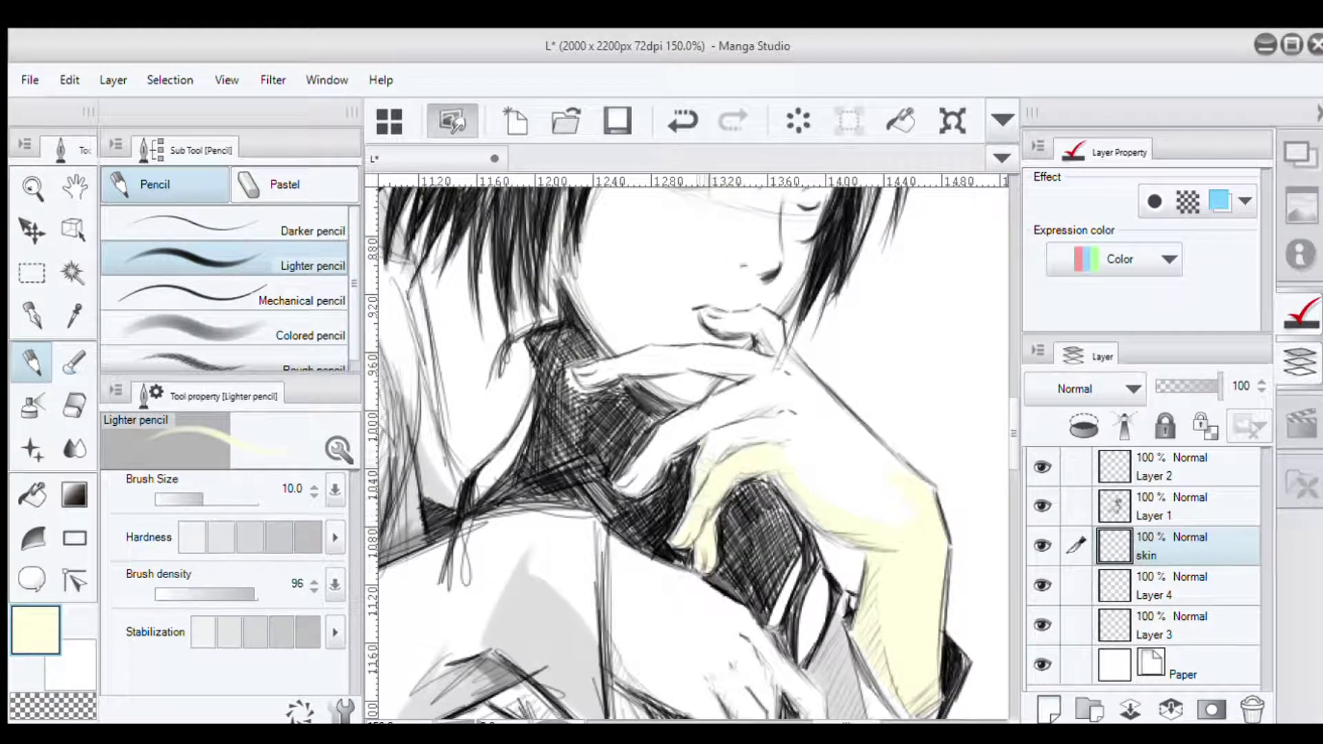
pyautogui.moveTo(710, 324); pyautogui.dragTo(761, 317)
pyautogui.scroll(-3, 686, 448)
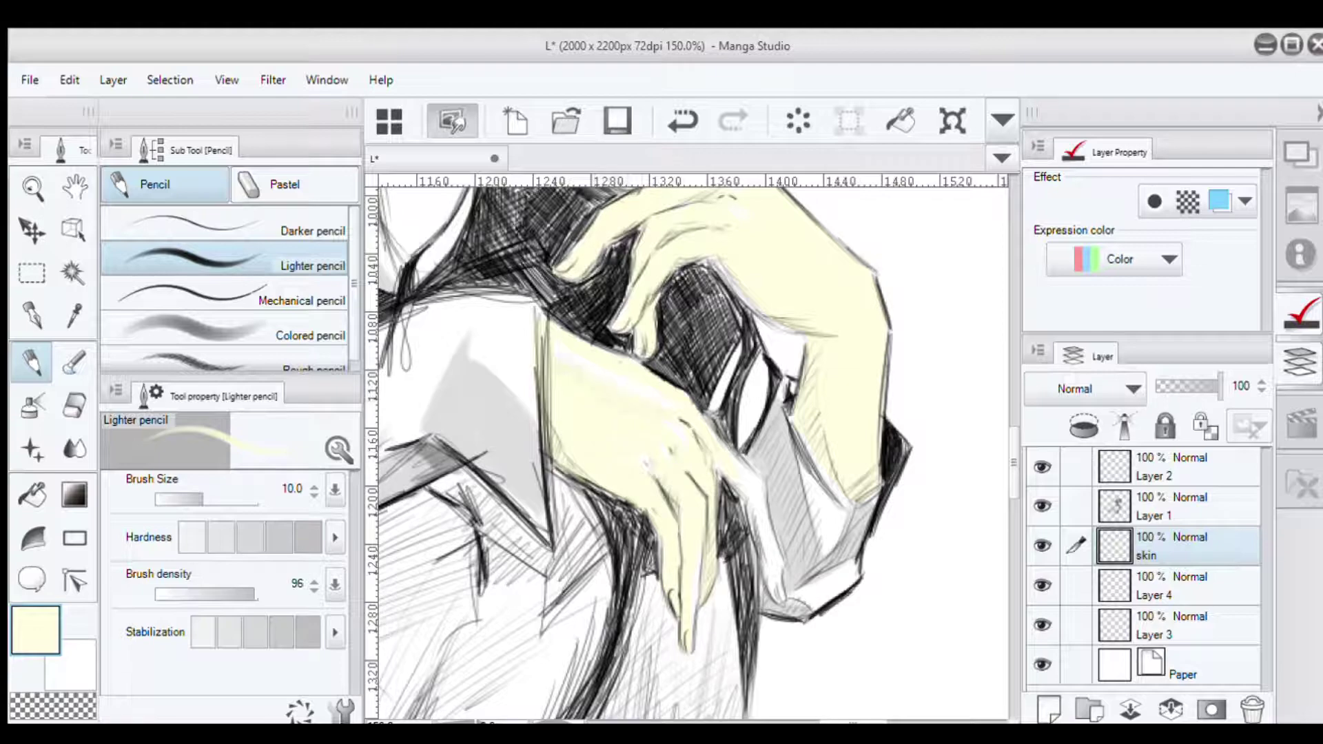
pyautogui.press('e')
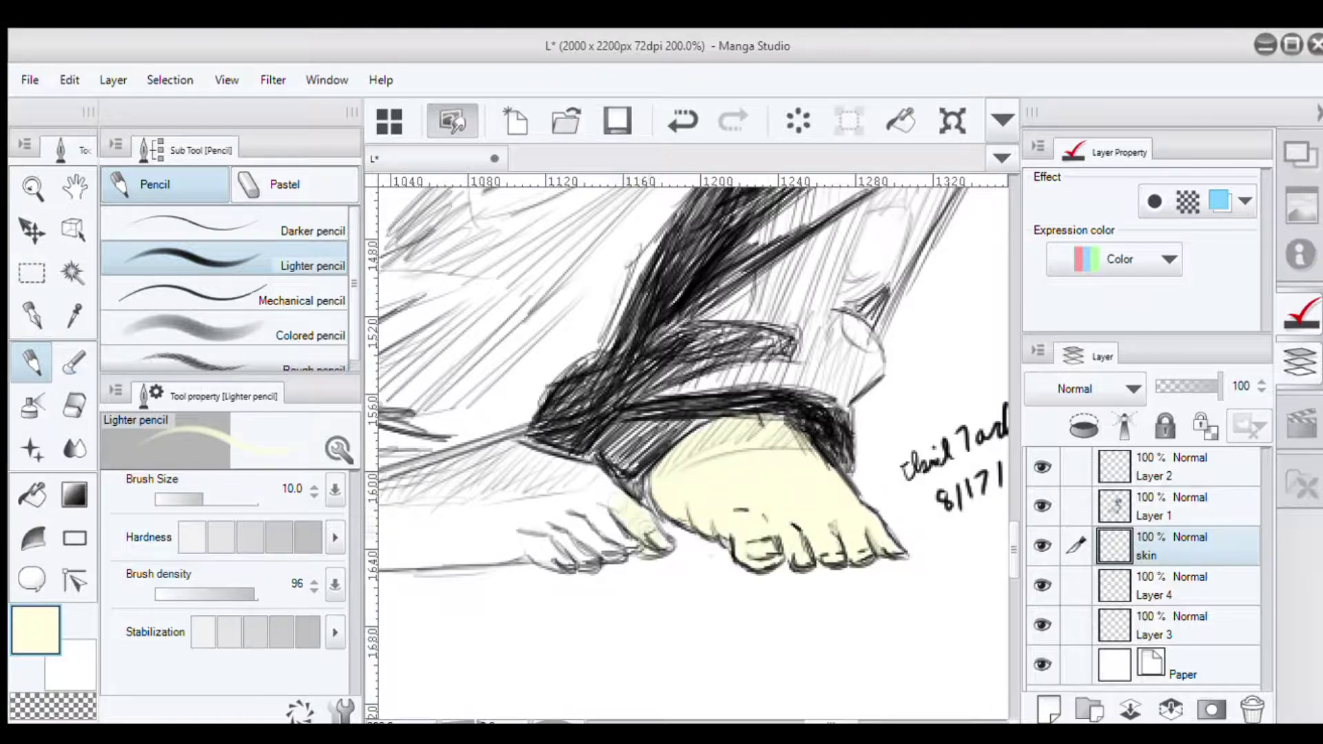
# Step: Fill both bare feet with pale yellow on the skin layer
pyautogui.hscroll(-5, 686, 386)
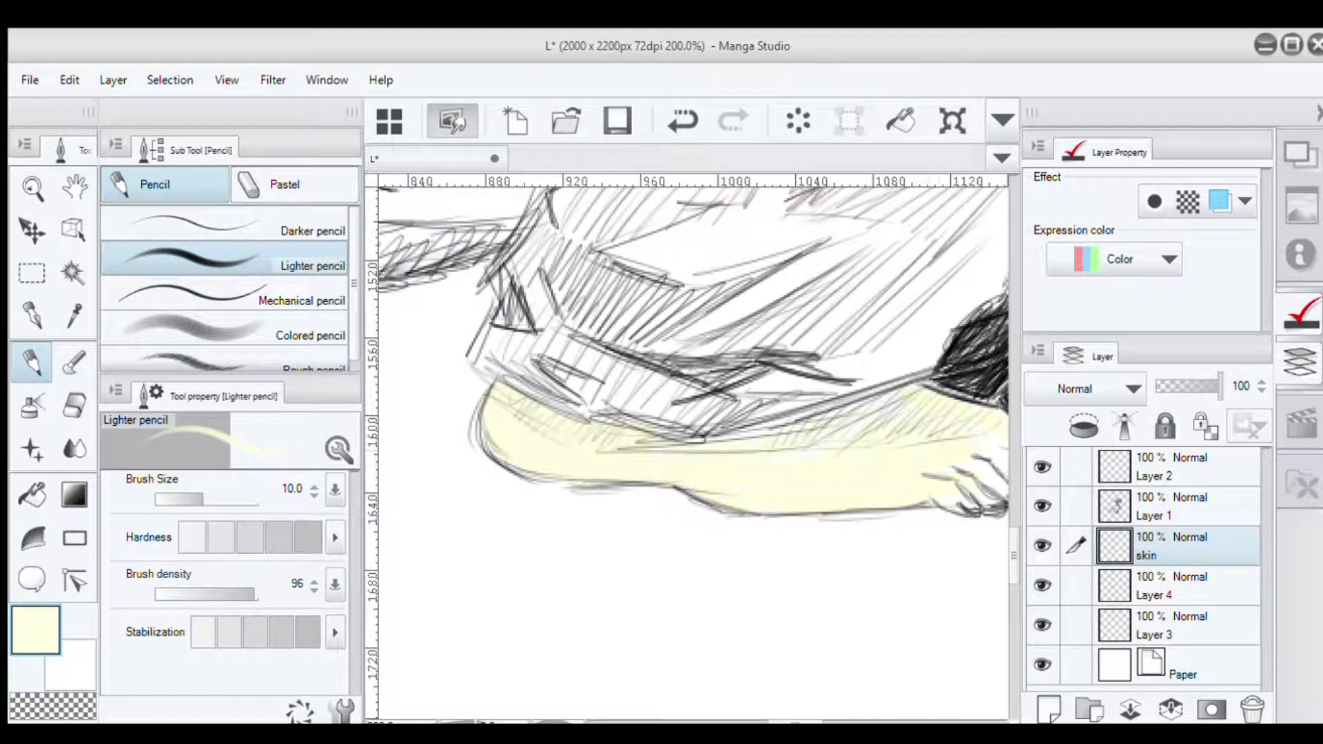
pyautogui.hscroll(4, 687, 386)
pyautogui.scroll(-4, 686, 448)
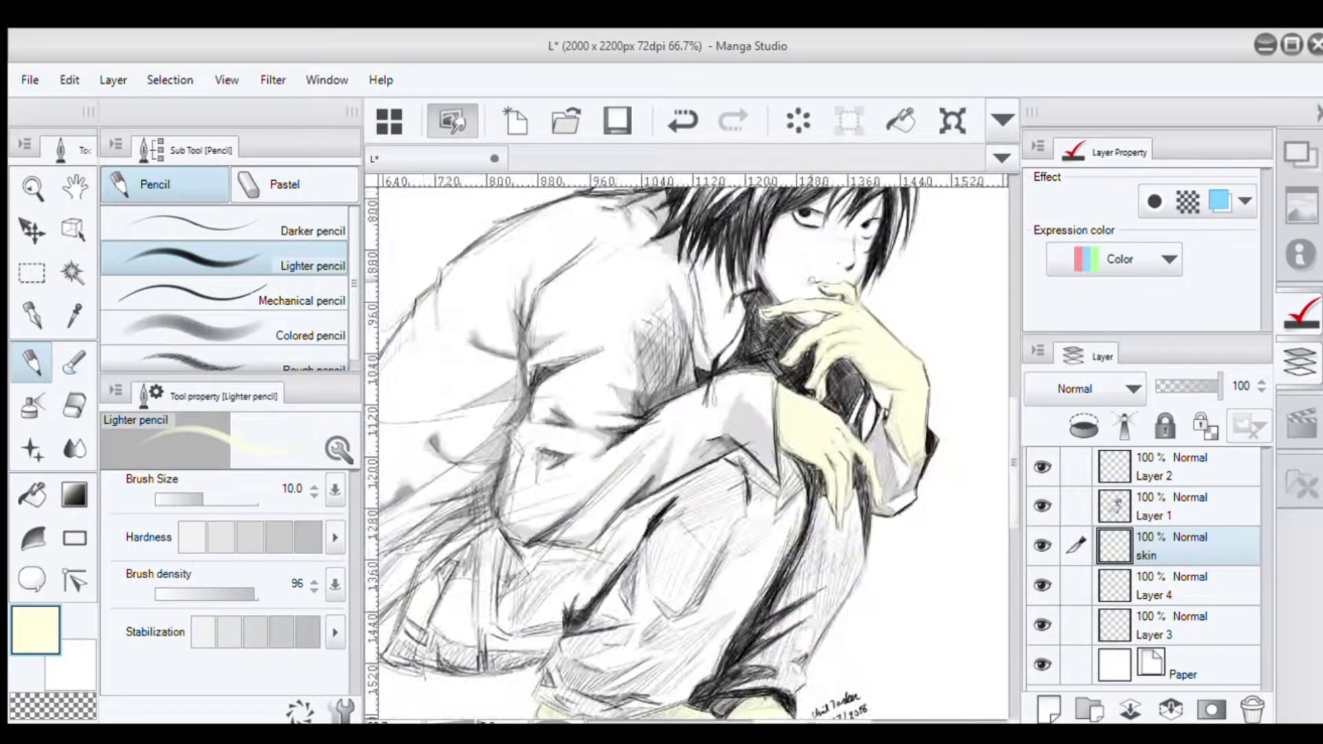
# Step: Paint the neck and face pale yellow on the skin layer
pyautogui.scroll(3, 686, 448)
pyautogui.scroll(3, 686, 448)
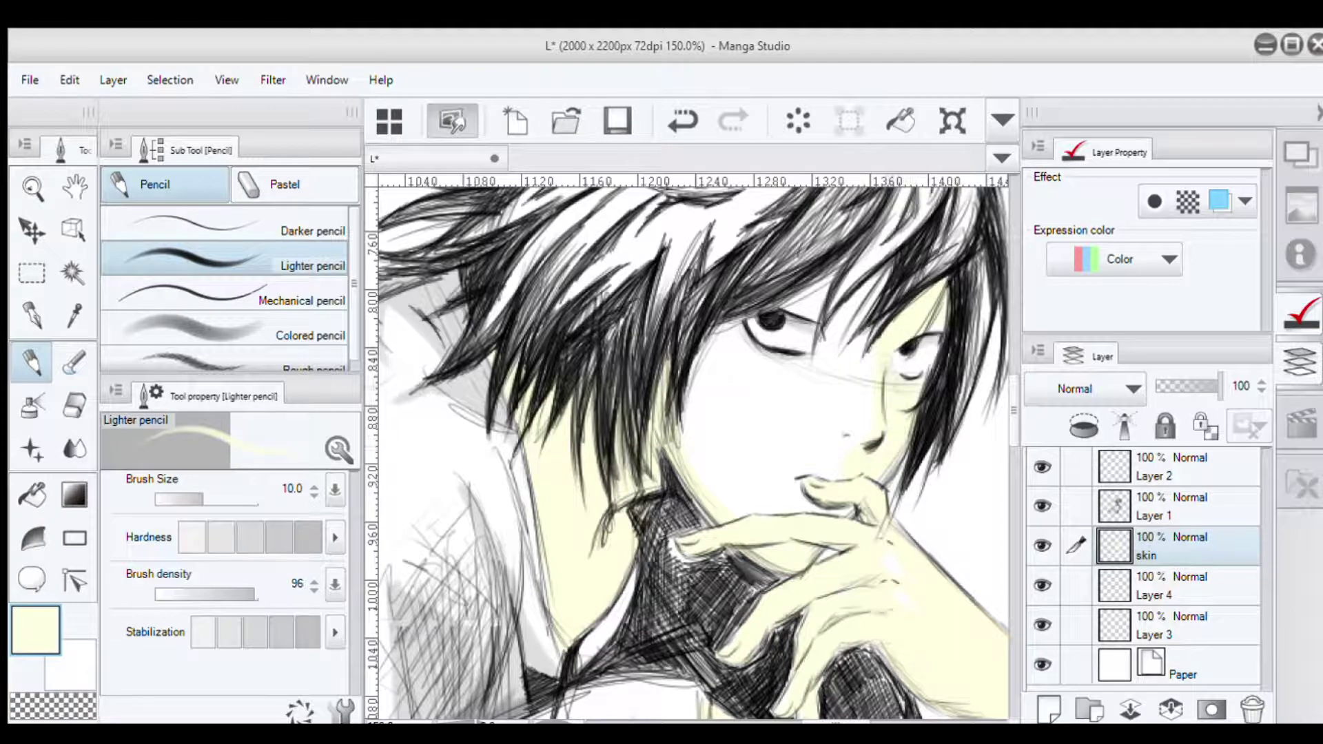
pyautogui.press('e')
pyautogui.press('p')
pyautogui.hotkey('ctrl', '-')
pyautogui.hotkey('ctrl', '-')
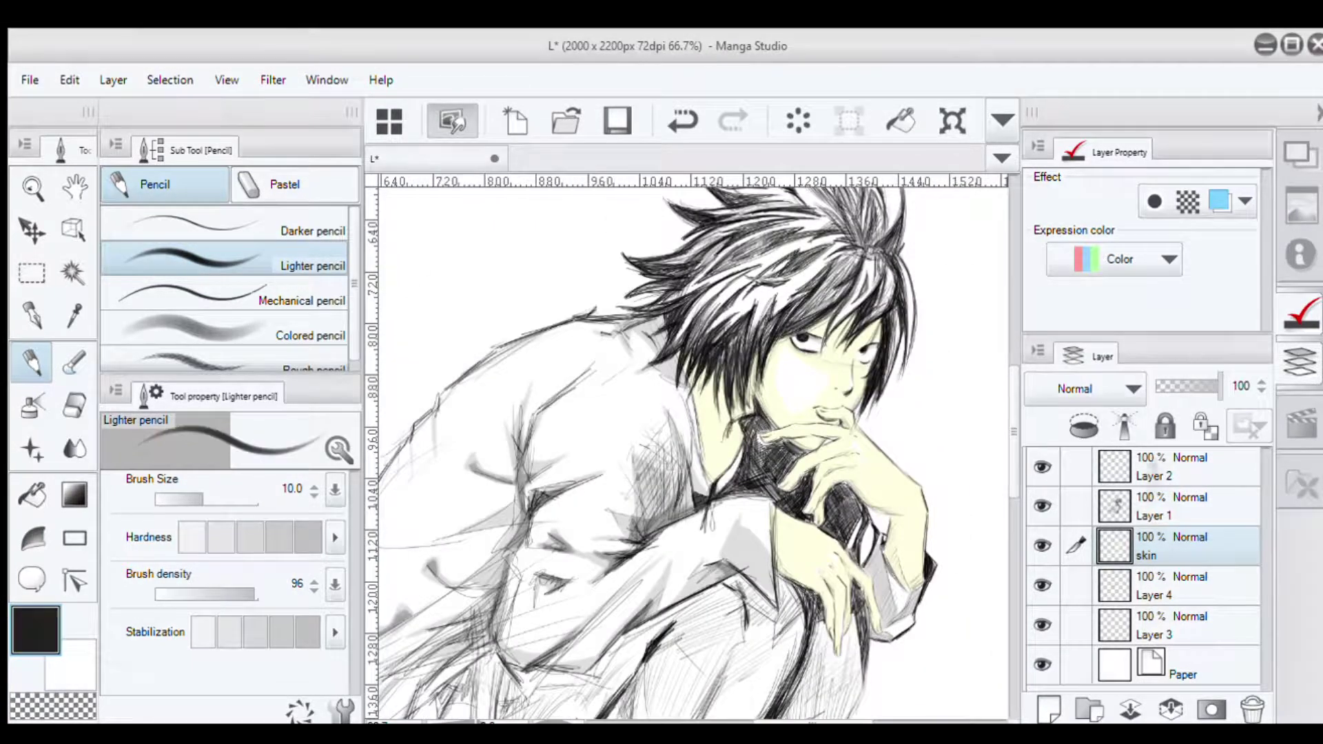
# Step: Create a new layer directly below the skin layer and apply dark grey pencil strokes to the figure
pyautogui.hotkey('ctrl', 'shift', 'n')
pyautogui.hotkey('ctrl', '+')
pyautogui.hotkey('ctrl', '+')
pyautogui.moveTo(717, 530)
pyautogui.mouseDown()
pyautogui.moveTo(792, 448)
pyautogui.moveTo(827, 351)
pyautogui.moveTo(799, 483)
pyautogui.mouseUp()
pyautogui.moveTo(758, 544)
pyautogui.mouseDown()
pyautogui.moveTo(896, 559)
pyautogui.moveTo(930, 461)
pyautogui.mouseUp()
pyautogui.moveTo(813, 524)
pyautogui.mouseDown()
pyautogui.moveTo(896, 421)
pyautogui.moveTo(820, 469)
pyautogui.mouseUp()
pyautogui.hotkey('ctrl', '-')
pyautogui.hotkey('ctrl', '-')
pyautogui.hotkey('ctrl', '+')
pyautogui.hotkey('ctrl', '+')
pyautogui.moveTo(610, 355)
pyautogui.mouseDown()
pyautogui.moveTo(745, 513)
pyautogui.moveTo(800, 620)
pyautogui.mouseUp()
pyautogui.hotkey('ctrl', '-')
pyautogui.hotkey('ctrl', '-')
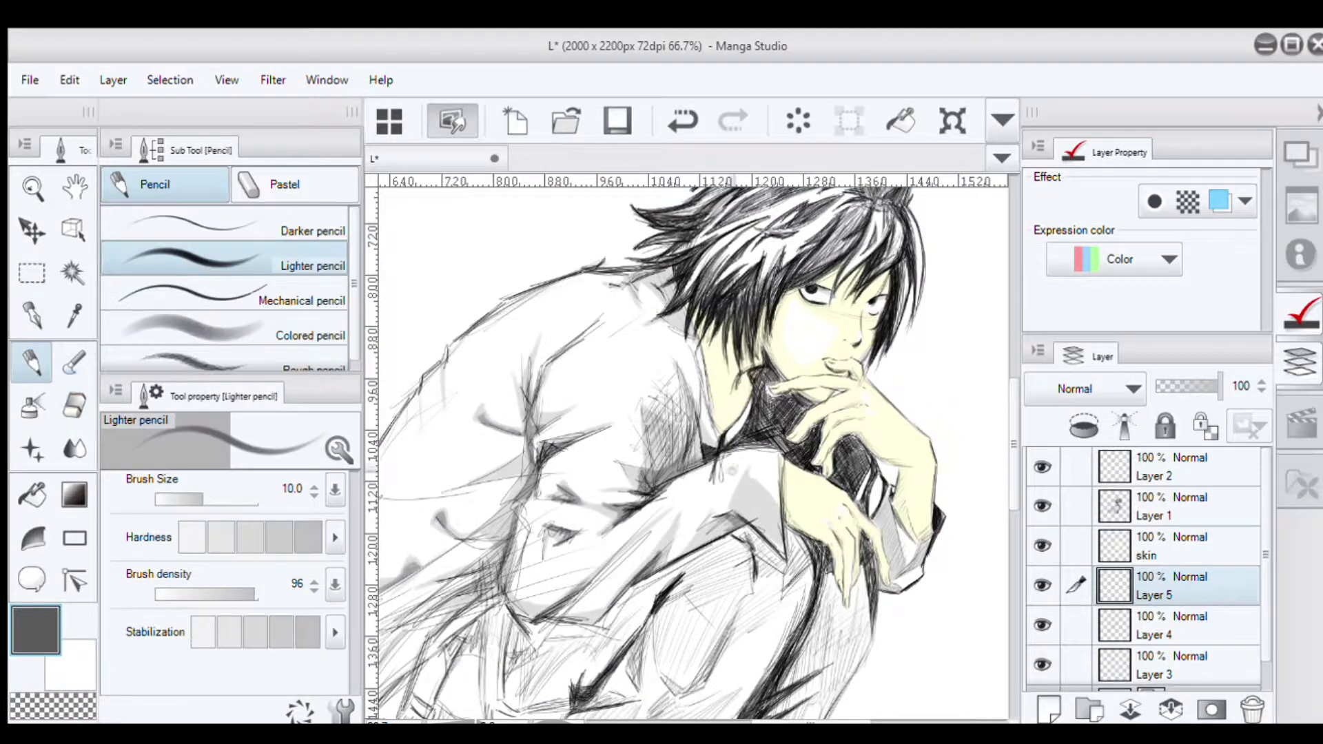
pyautogui.hotkey('ctrl', '+')
pyautogui.hotkey('ctrl', '+')
pyautogui.moveTo(741, 362); pyautogui.dragTo(827, 451)
pyautogui.hotkey('ctrl', 'z')
pyautogui.hotkey('ctrl', '-')
pyautogui.hotkey('ctrl', '-')
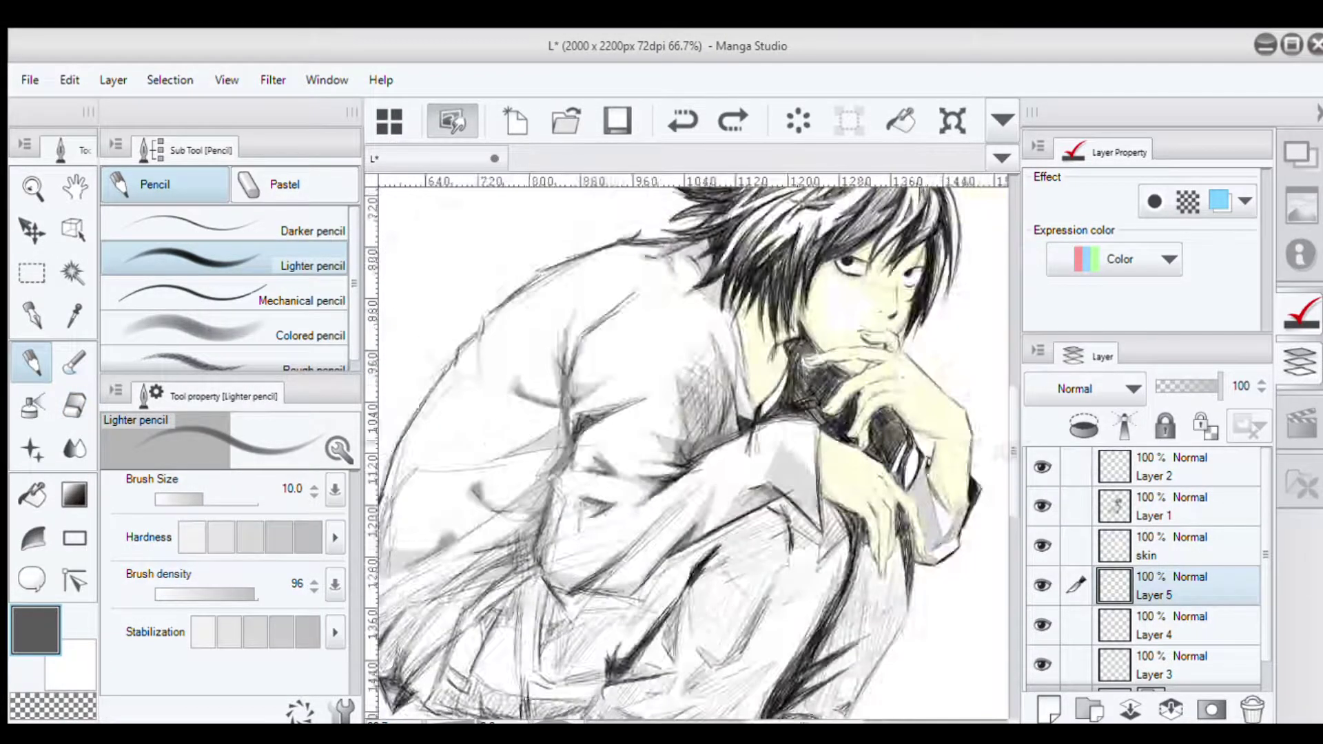
# Step: Paint the trousers light blue on Layer 5 and erase the blue overspill around the sleeve and resting hand
pyautogui.scroll(-3, 689, 448)
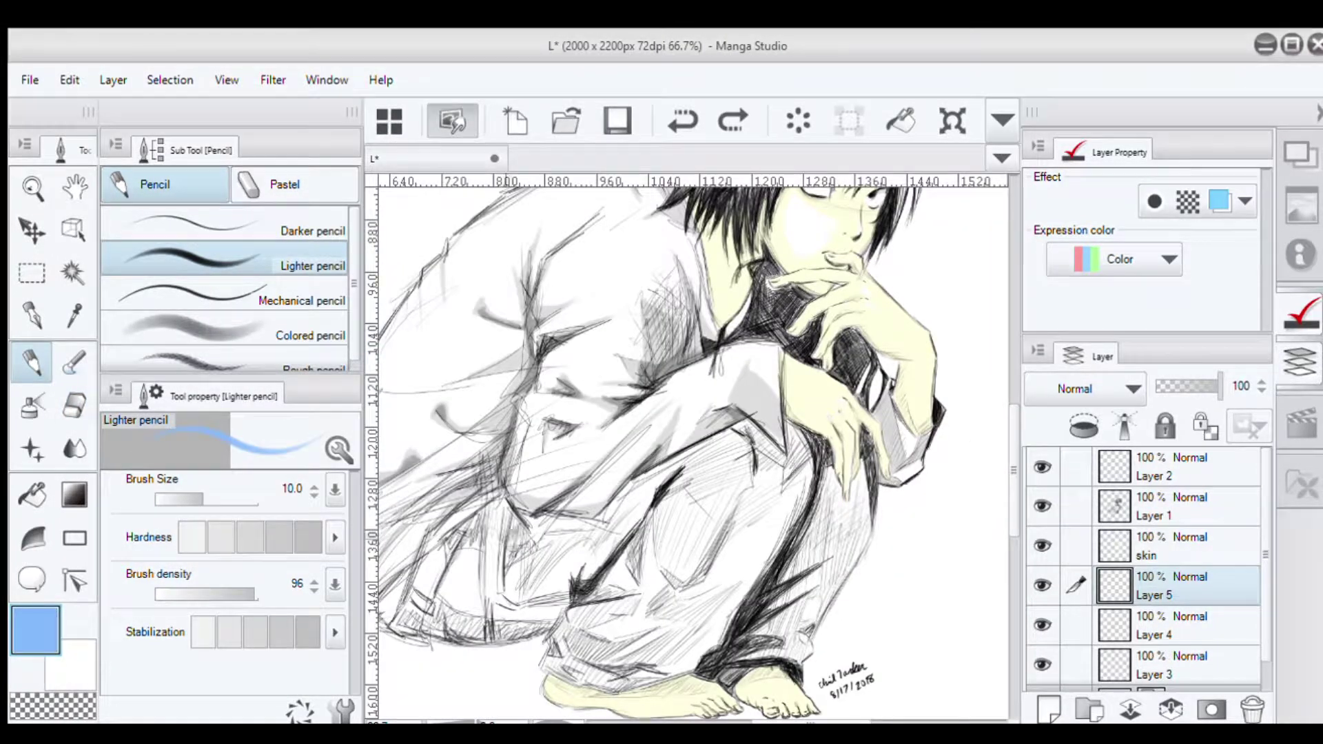
pyautogui.moveTo(482, 554)
pyautogui.mouseDown()
pyautogui.moveTo(607, 523)
pyautogui.moveTo(755, 451)
pyautogui.moveTo(827, 545)
pyautogui.moveTo(689, 620)
pyautogui.moveTo(800, 627)
pyautogui.moveTo(882, 482)
pyautogui.moveTo(909, 552)
pyautogui.moveTo(462, 607)
pyautogui.mouseUp()
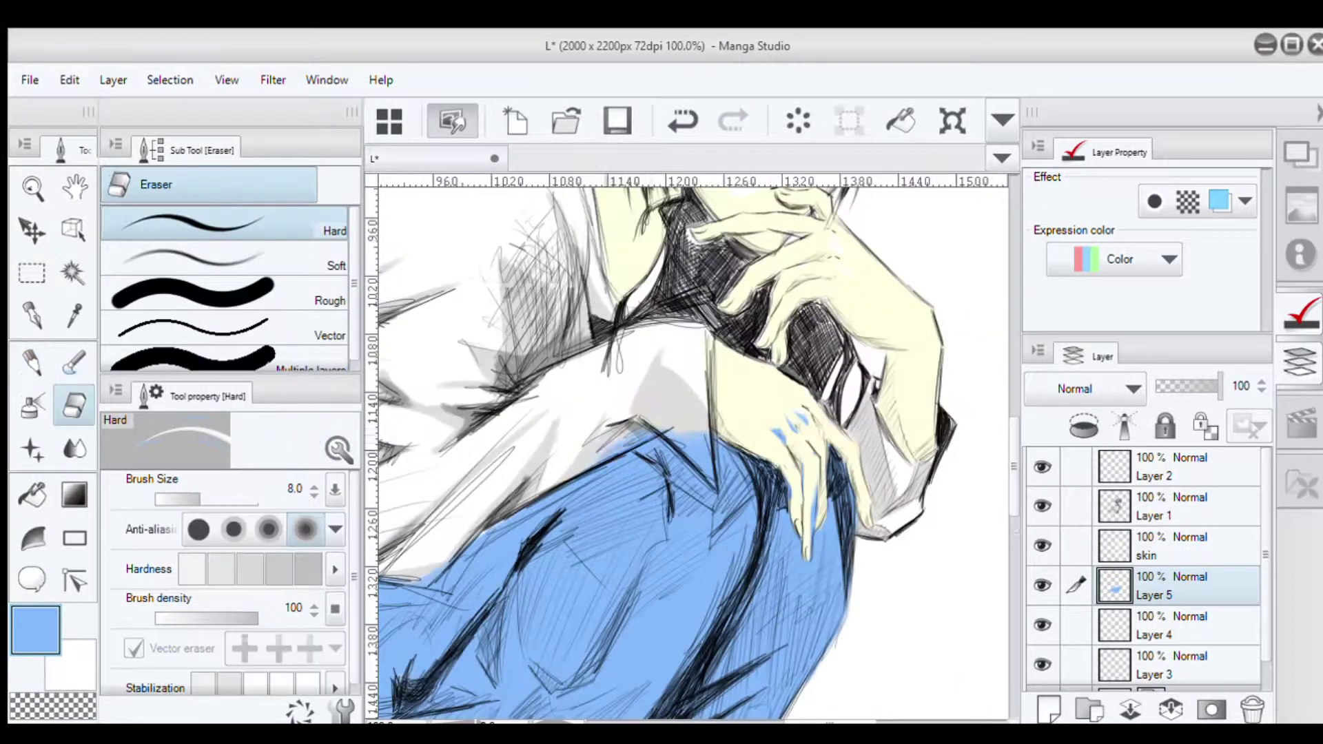
pyautogui.moveTo(716, 433); pyautogui.dragTo(679, 485)
pyautogui.moveTo(772, 430); pyautogui.dragTo(786, 442)
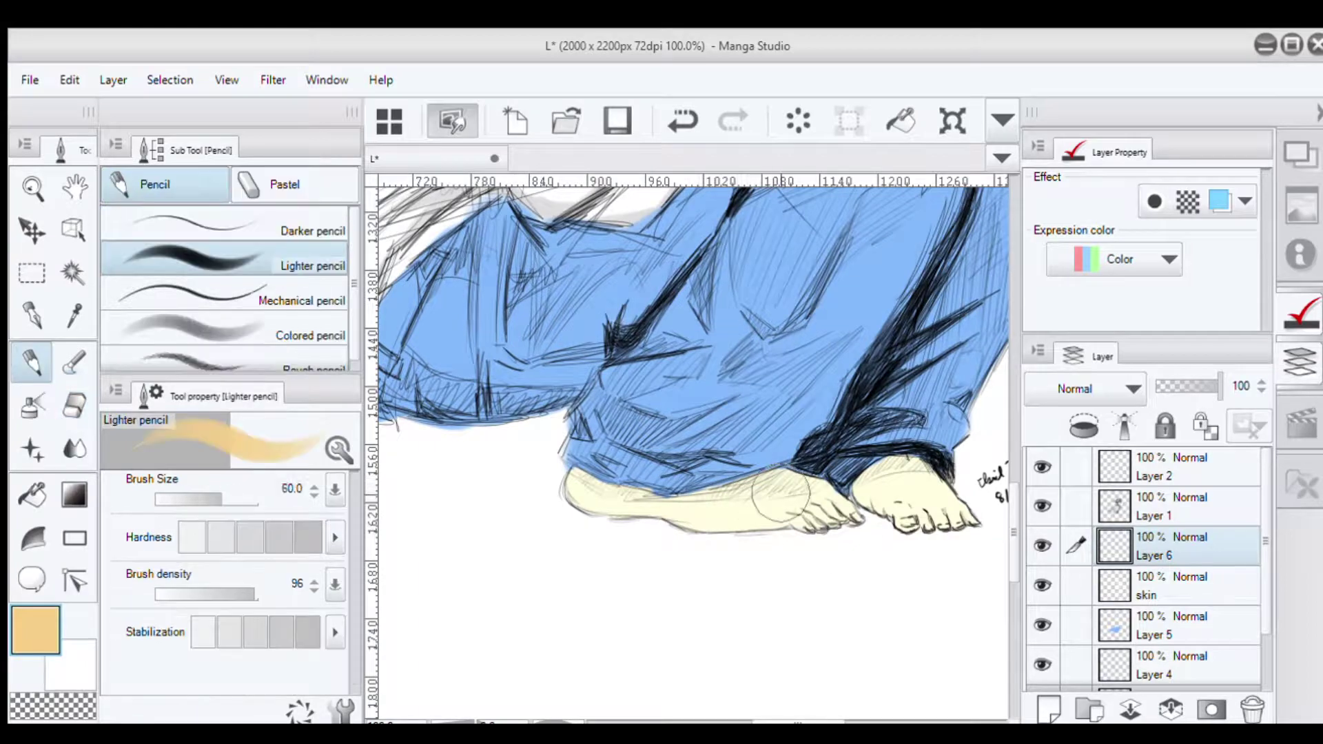
# Step: Shade the feet with light orange on Layer 6 above the skin layer
pyautogui.moveTo(862, 456)
pyautogui.mouseDown()
pyautogui.moveTo(483, 506)
pyautogui.moveTo(531, 513)
pyautogui.moveTo(503, 510)
pyautogui.mouseUp()
pyautogui.press('e')
pyautogui.press('p')
pyautogui.moveTo(648, 548); pyautogui.dragTo(845, 547)
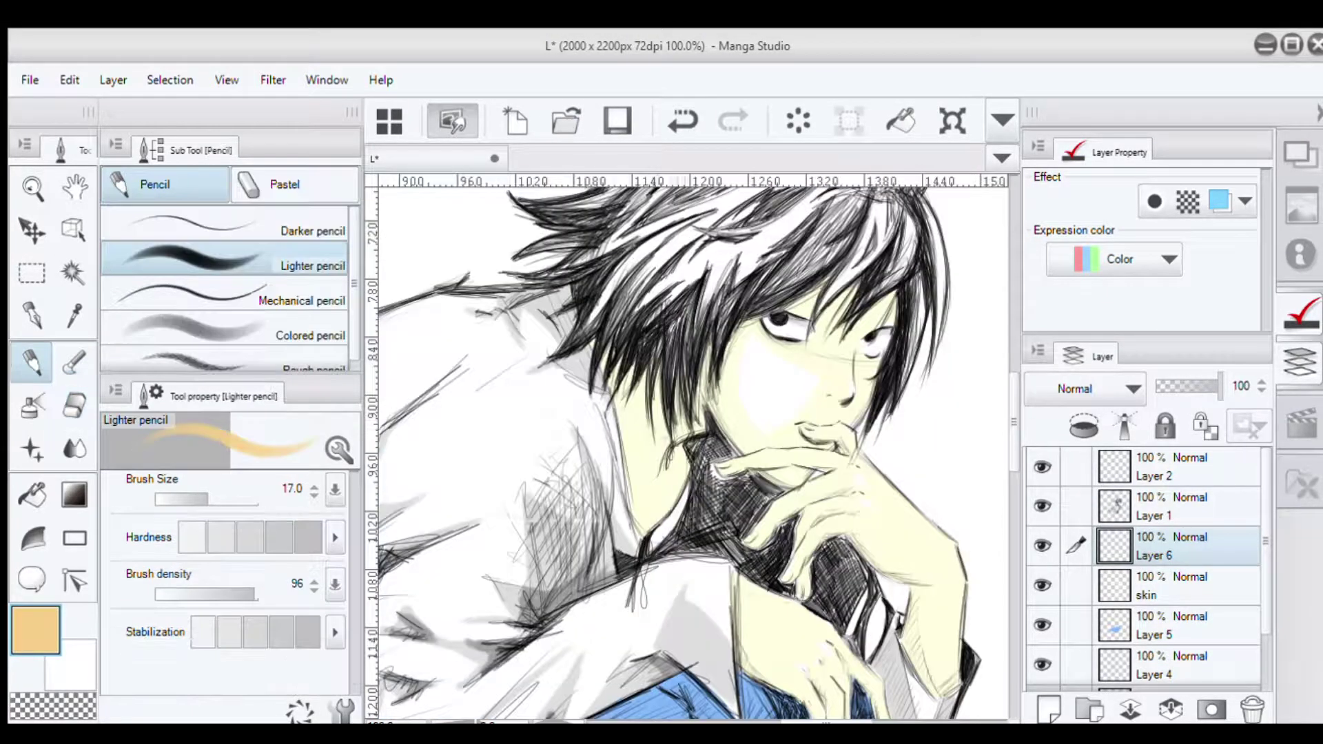
# Step: Shade the face along the hairline, eyes, jaw and chin in light orange, reducing the pencil size to 10
pyautogui.press('e')
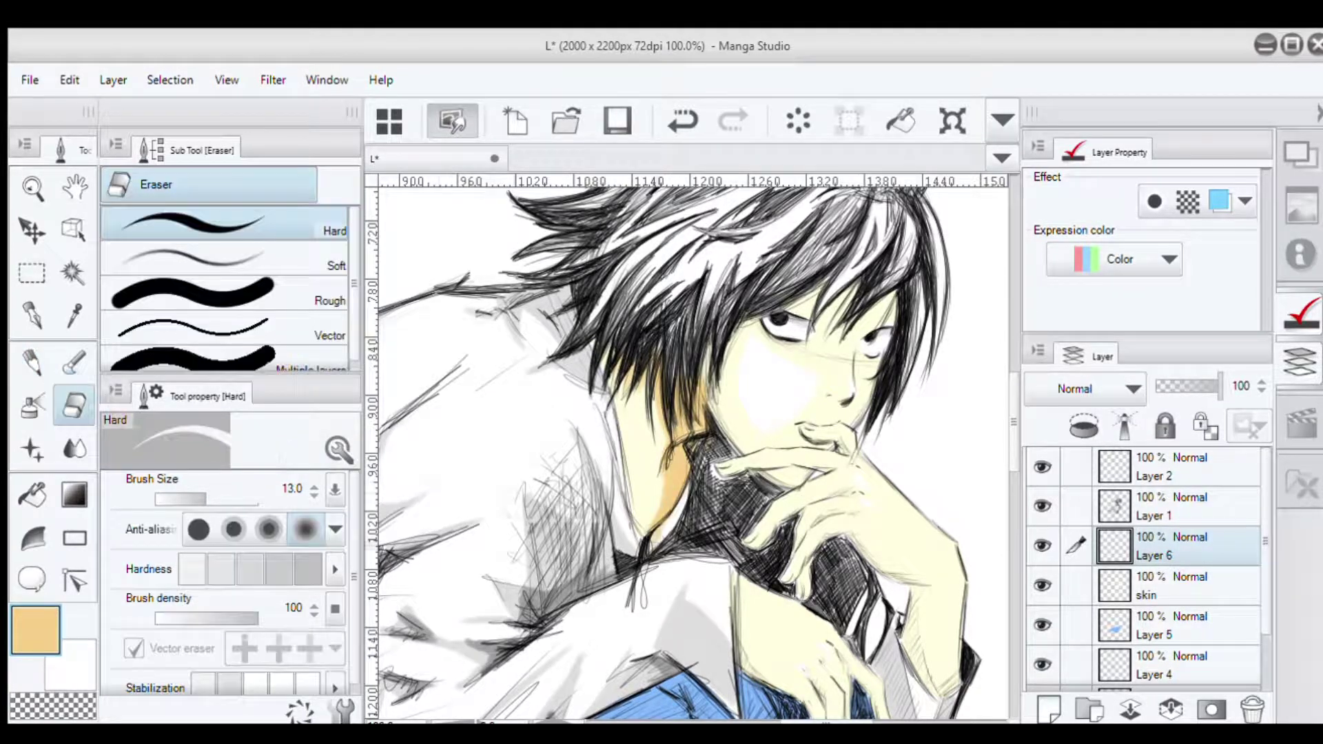
pyautogui.press('p')
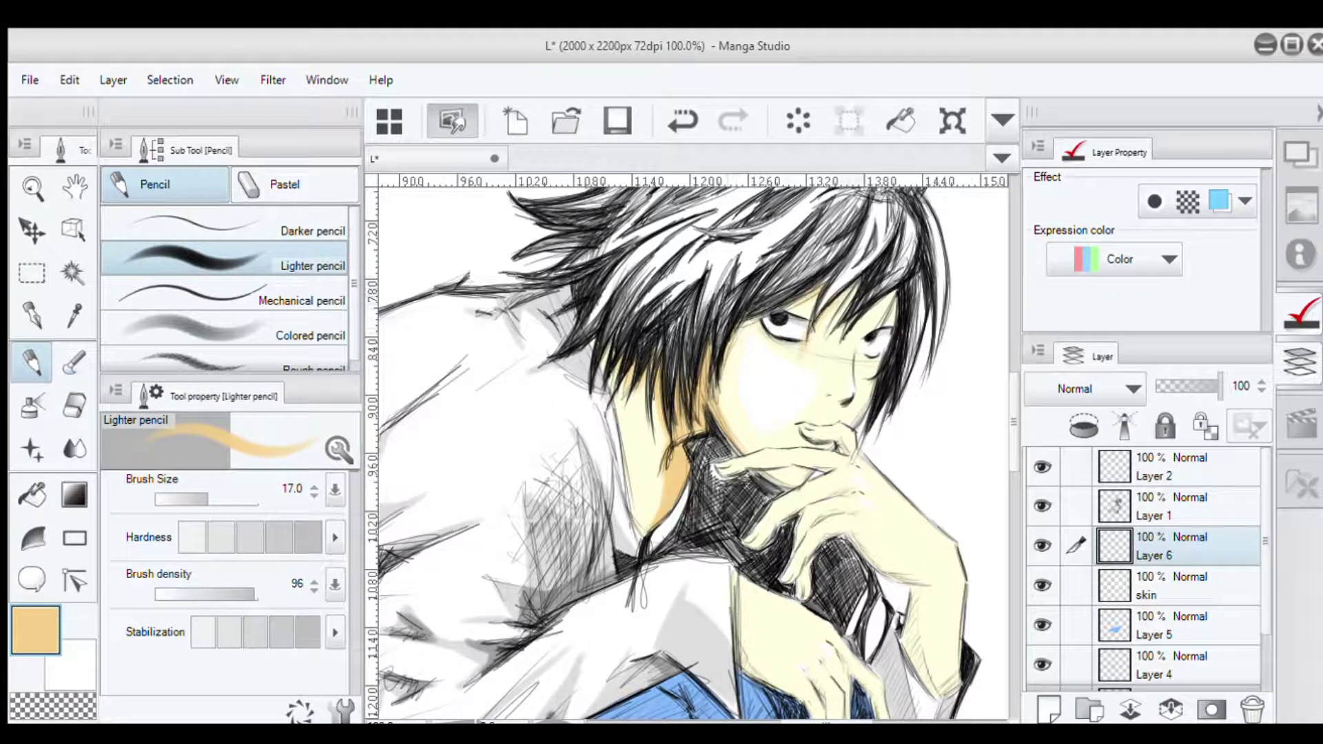
pyautogui.hotkey('ctrl', '+')
pyautogui.press('[')
pyautogui.press('[')
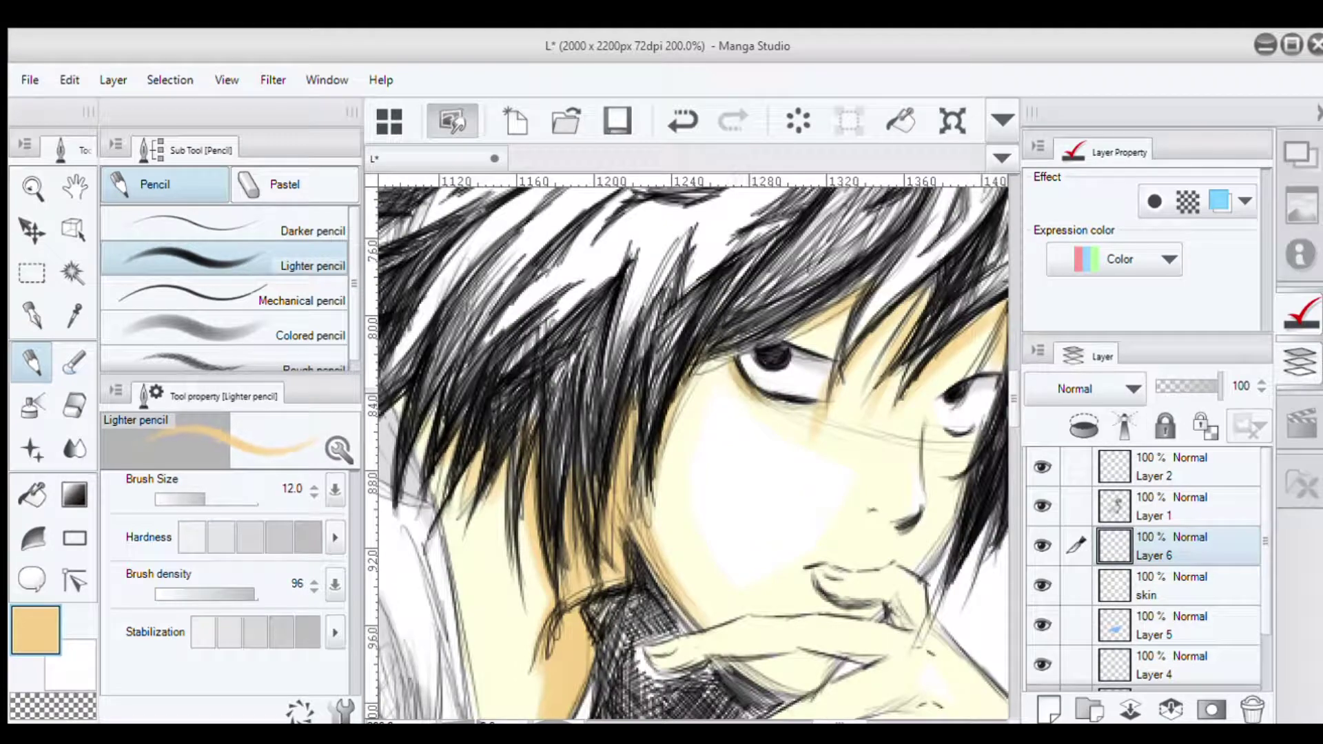
pyautogui.press('[')
pyautogui.scroll(-3, 692, 448)
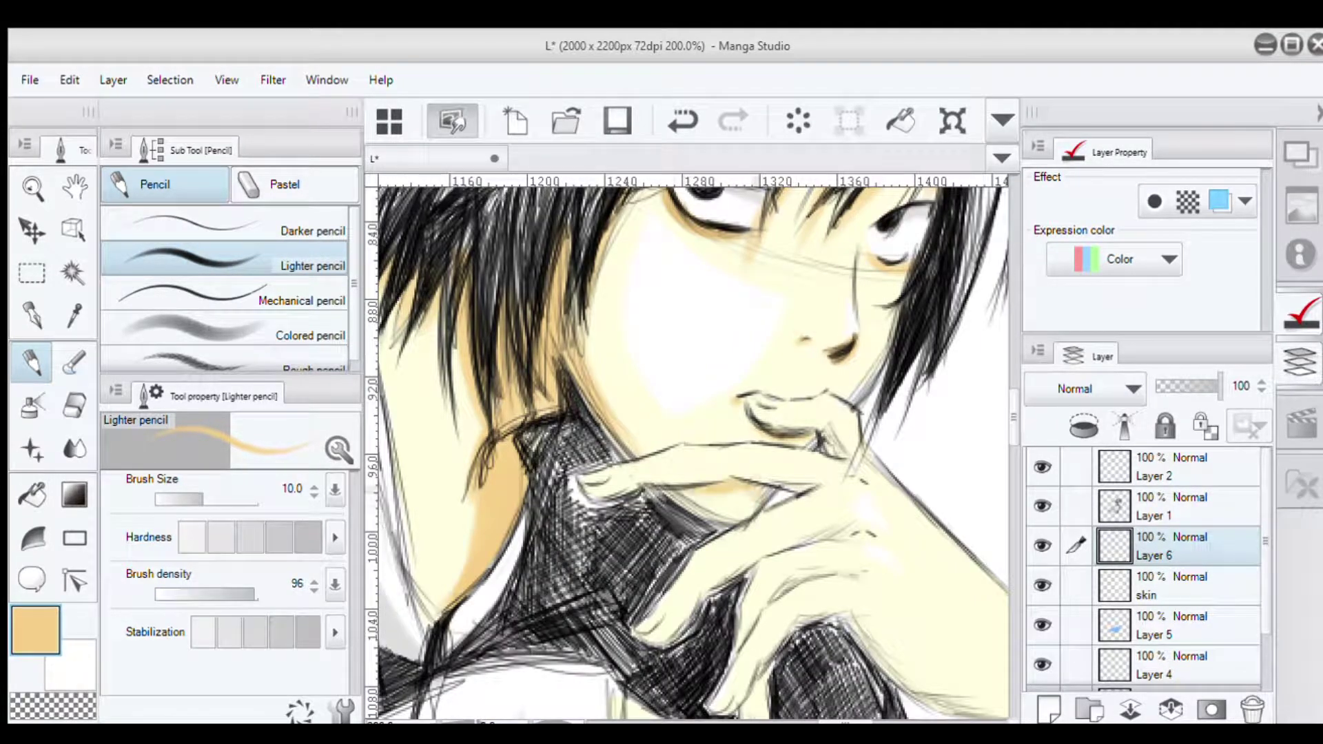
# Step: Shade the raised hand's fingers, palm edge and forearm in light orange on Layer 6
pyautogui.hotkey('ctrl', '-')
pyautogui.hotkey('ctrl', '-')
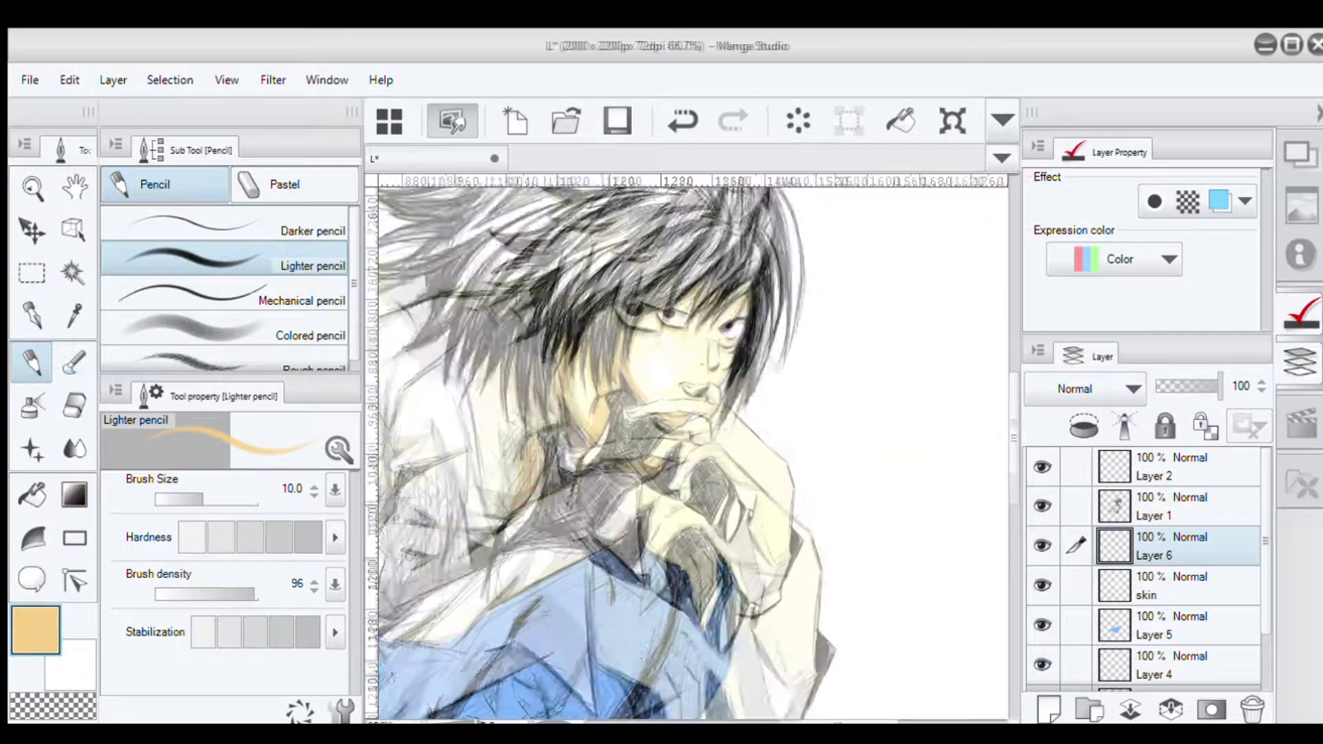
pyautogui.hotkey('ctrl', '+')
pyautogui.hotkey('ctrl', '+')
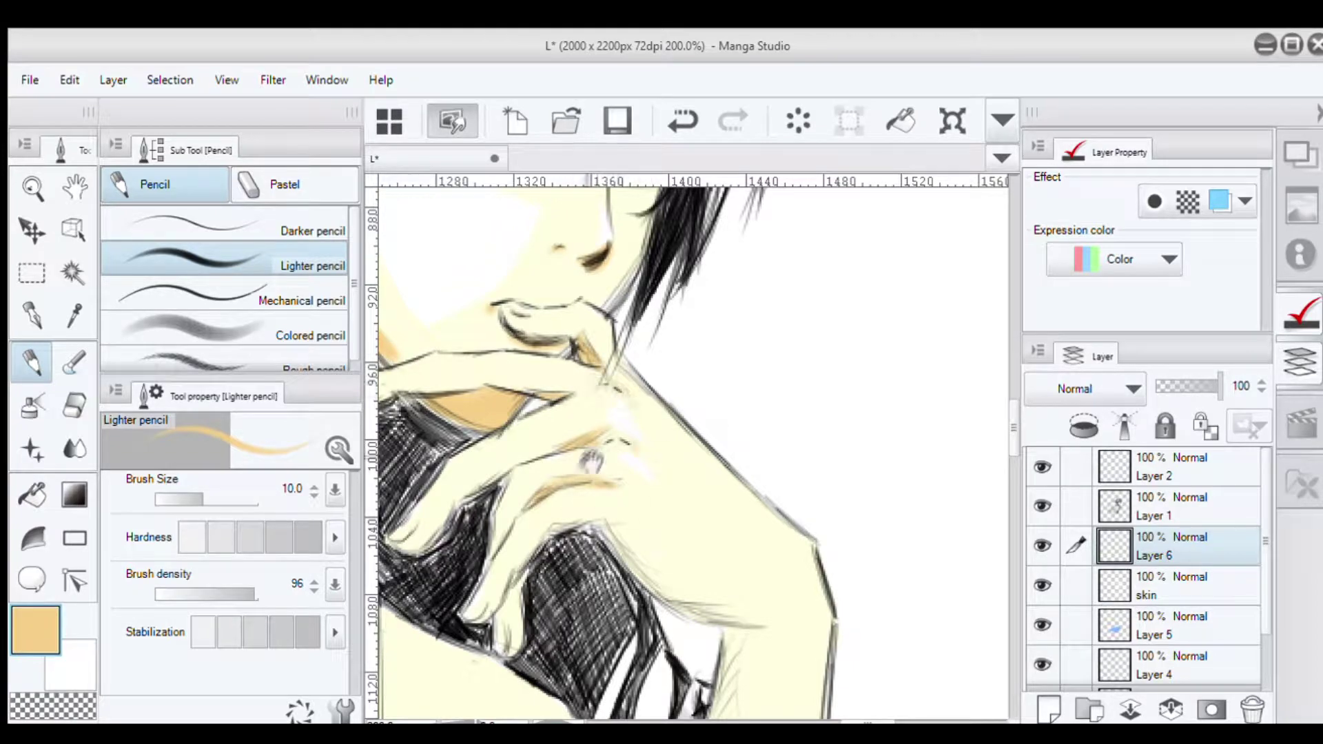
pyautogui.moveTo(605, 458); pyautogui.dragTo(867, 354)
pyautogui.moveTo(693, 448); pyautogui.dragTo(477, 307)
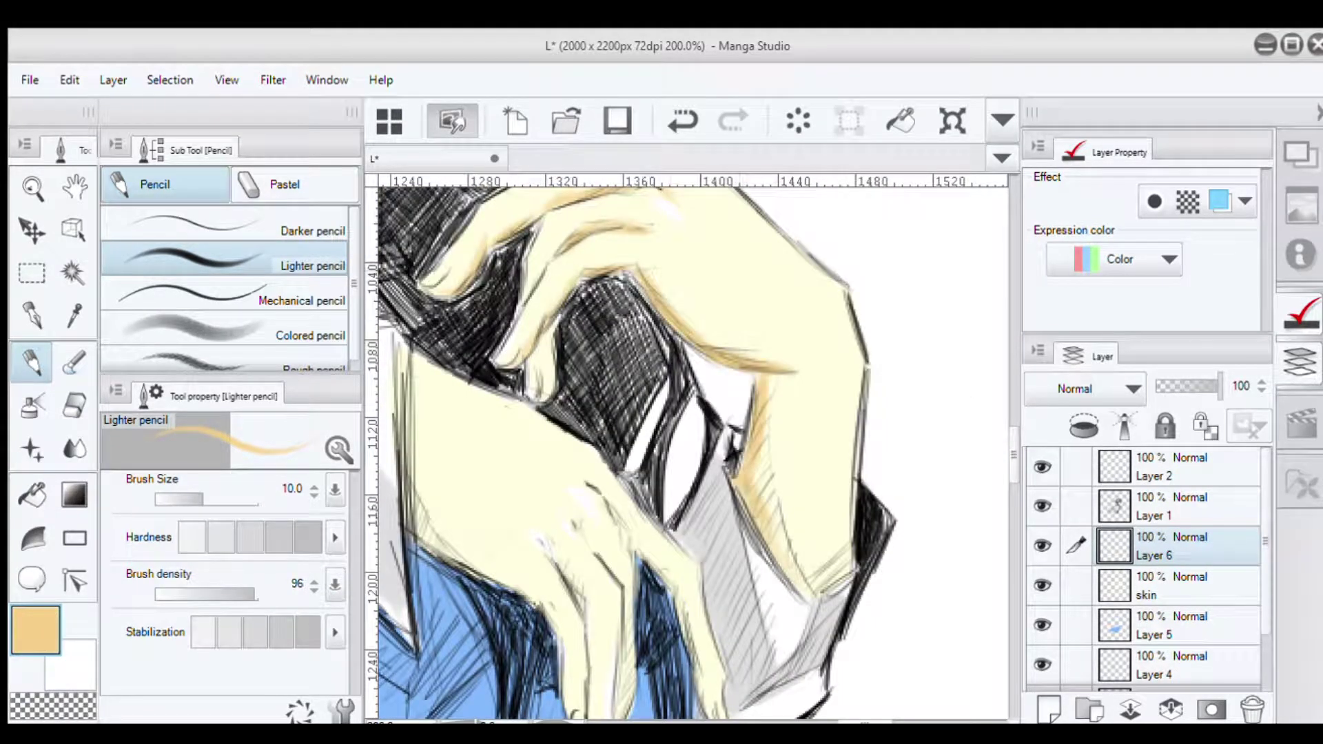
pyautogui.moveTo(689, 448); pyautogui.dragTo(921, 262)
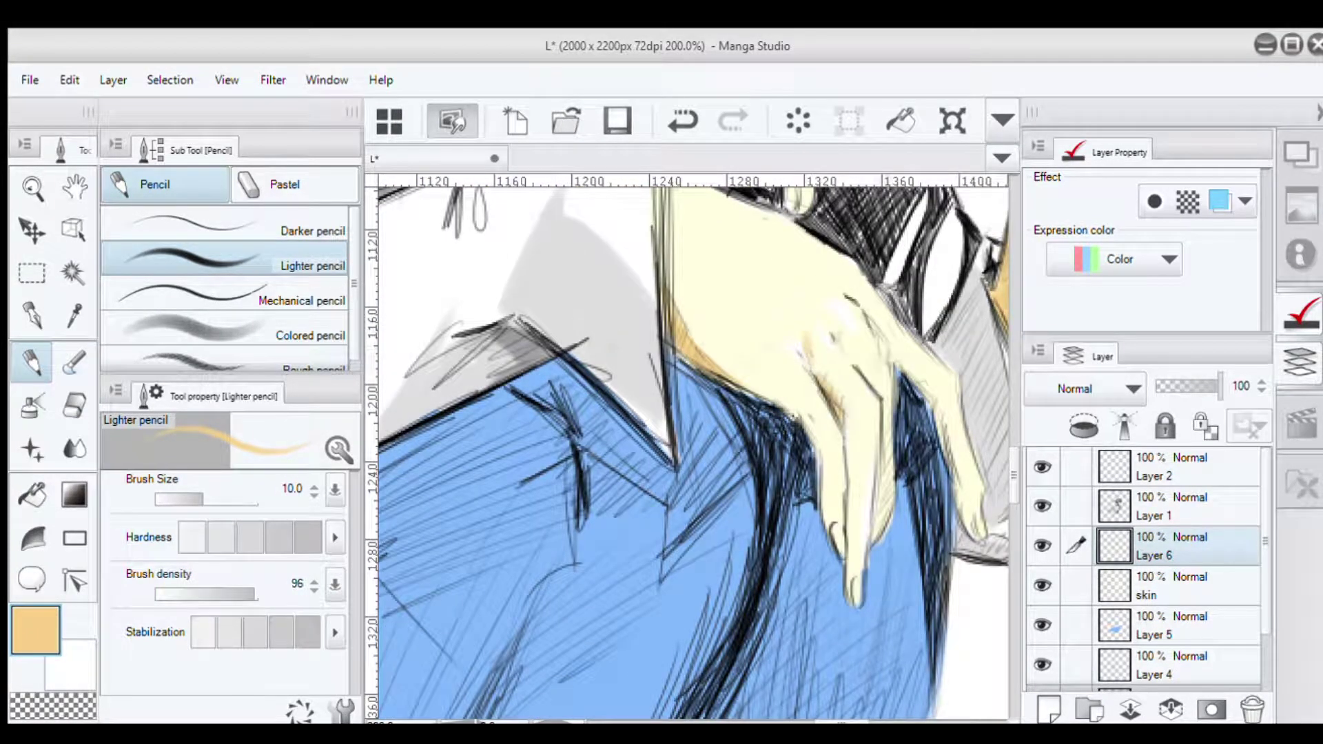
# Step: Shade the resting hand and the exposed skin between the shirt hem and trousers in light orange
pyautogui.hotkey('ctrl', '-')
pyautogui.hotkey('ctrl', '-')
pyautogui.hotkey('ctrl', '-')
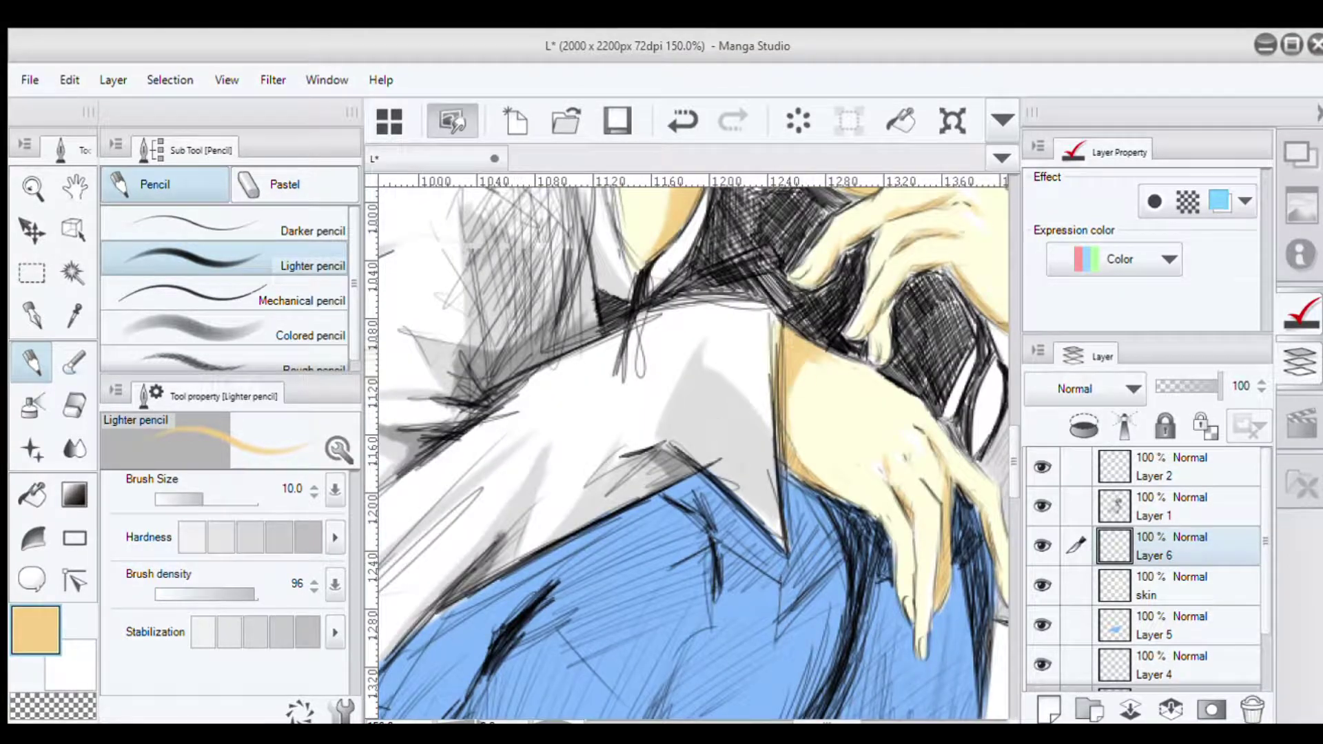
pyautogui.hotkey('ctrl', '+')
pyautogui.hotkey('ctrl', '+')
pyautogui.moveTo(524, 599)
pyautogui.mouseDown()
pyautogui.moveTo(496, 682)
pyautogui.moveTo(548, 586)
pyautogui.mouseUp()
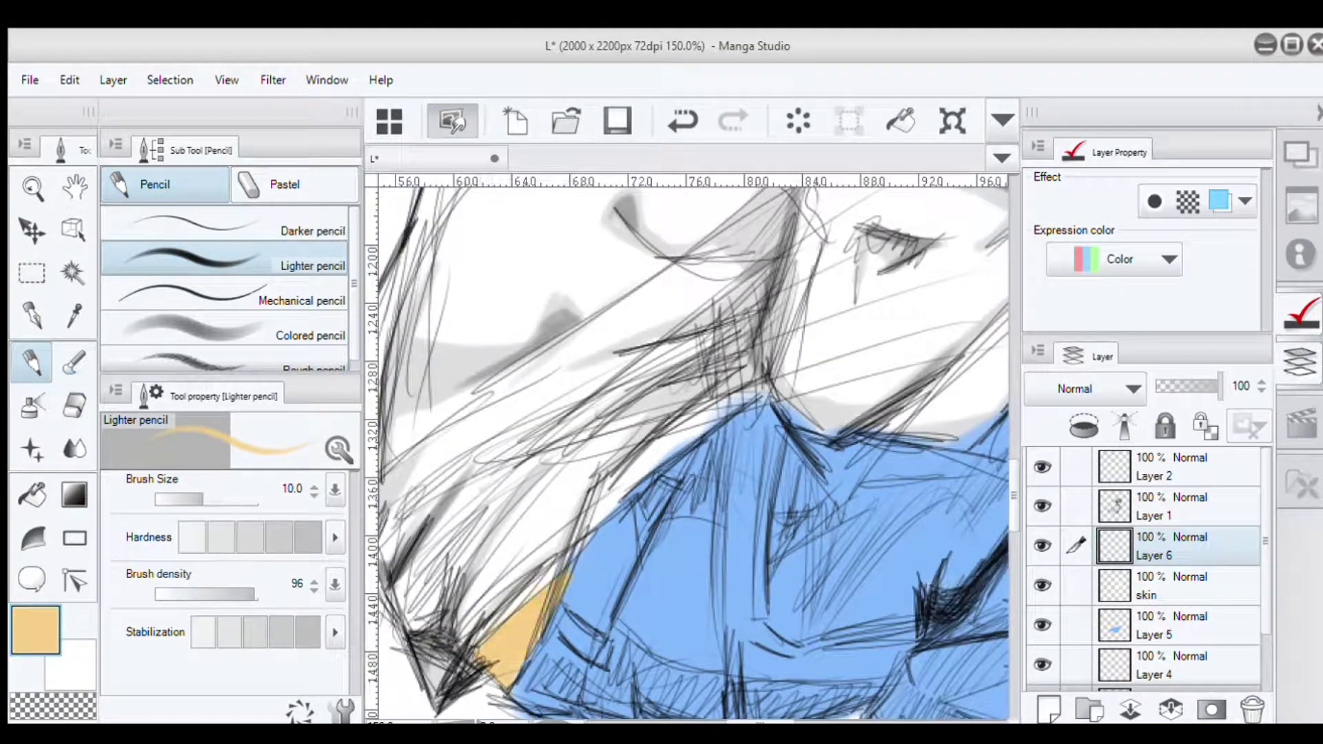
# Step: Sample the dark grey, make Layer 4 active and shade the sleeve folds beside the resting hand
pyautogui.hotkey('ctrl', '-')
pyautogui.hotkey('ctrl', '-')
pyautogui.hotkey('ctrl', '-')
pyautogui.keyDown('alt'); pyautogui.click(475, 472); pyautogui.keyUp('alt')
pyautogui.keyDown('ctrl'); pyautogui.keyDown('shift'); pyautogui.click(475, 471); pyautogui.keyUp('shift'); pyautogui.keyUp('ctrl')
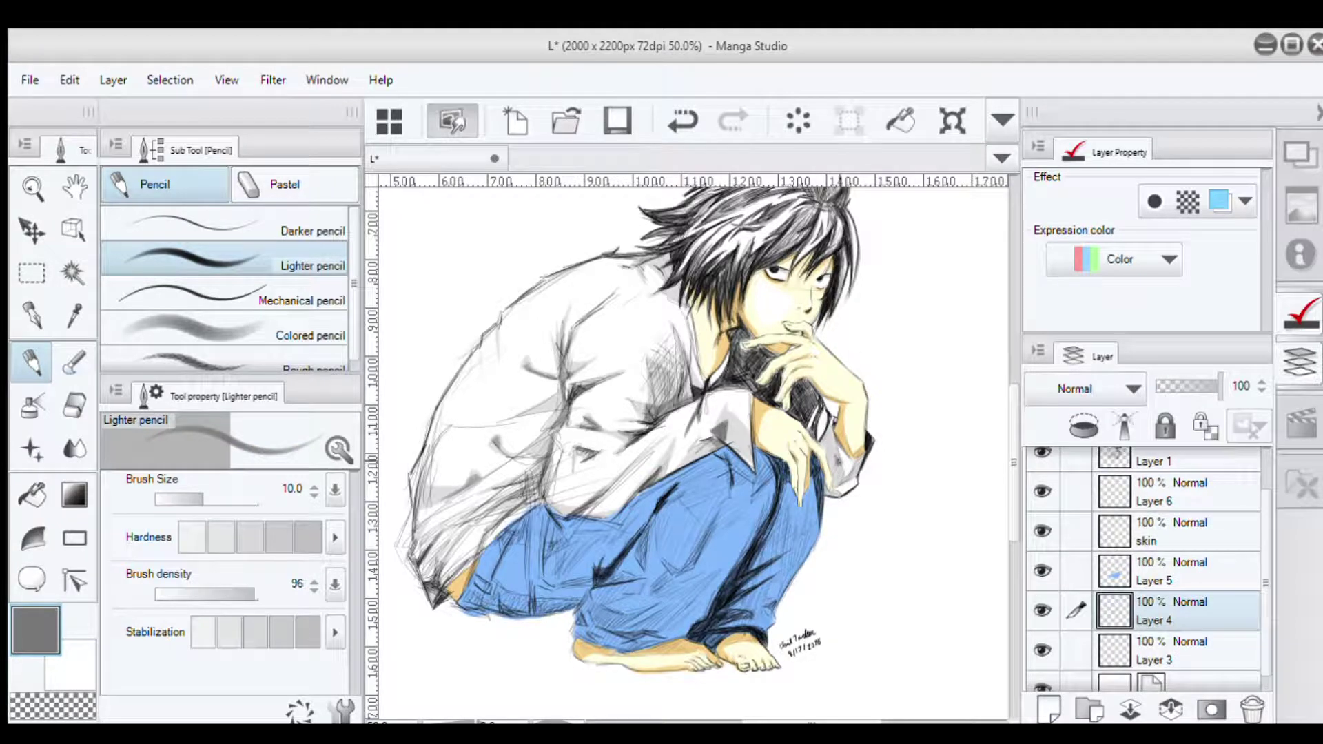
pyautogui.hotkey('ctrl', '+')
pyautogui.hotkey('ctrl', '+')
pyautogui.hotkey('ctrl', '+')
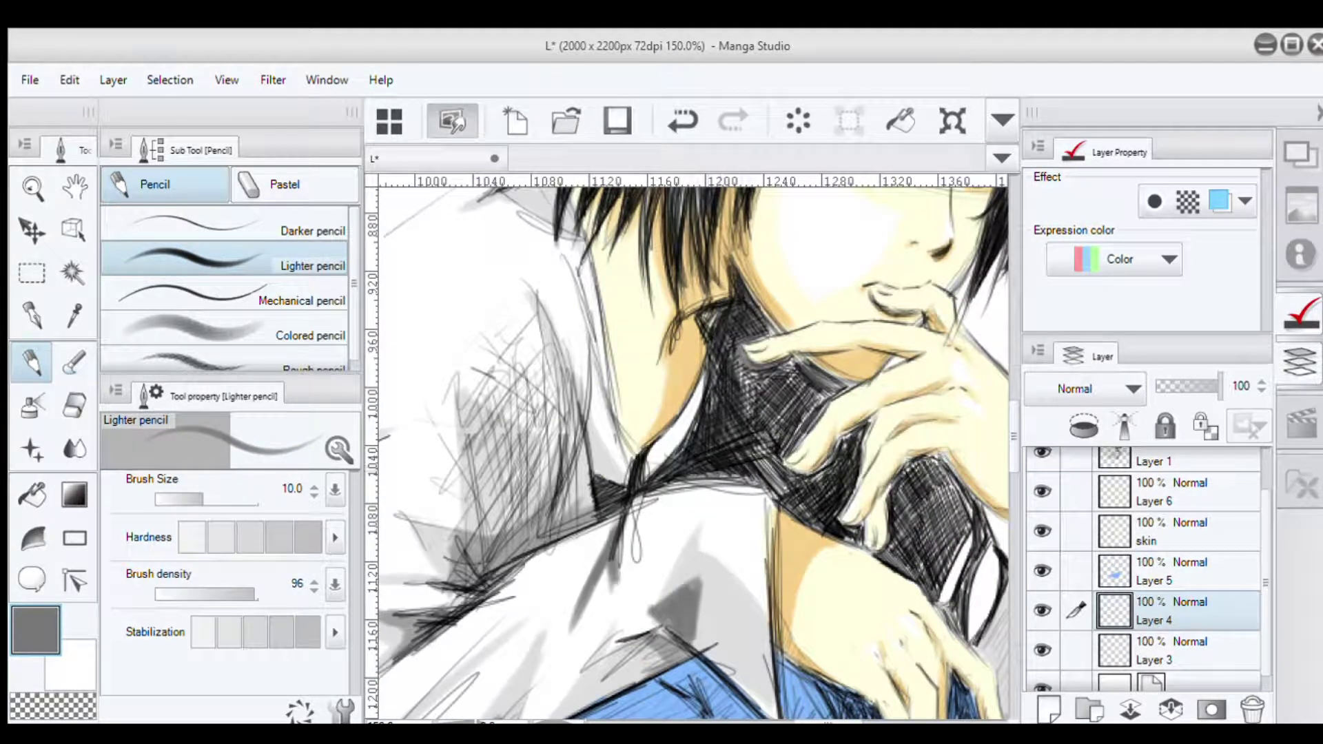
# Step: Darken the hatched areas below the chin and between the two hands with dark grey on Layer 4
pyautogui.moveTo(837, 358)
pyautogui.mouseDown()
pyautogui.moveTo(779, 445)
pyautogui.moveTo(754, 455)
pyautogui.moveTo(758, 531)
pyautogui.moveTo(875, 417)
pyautogui.moveTo(896, 565)
pyautogui.mouseUp()
pyautogui.moveTo(937, 458)
pyautogui.mouseDown()
pyautogui.moveTo(889, 565)
pyautogui.moveTo(910, 523)
pyautogui.mouseUp()
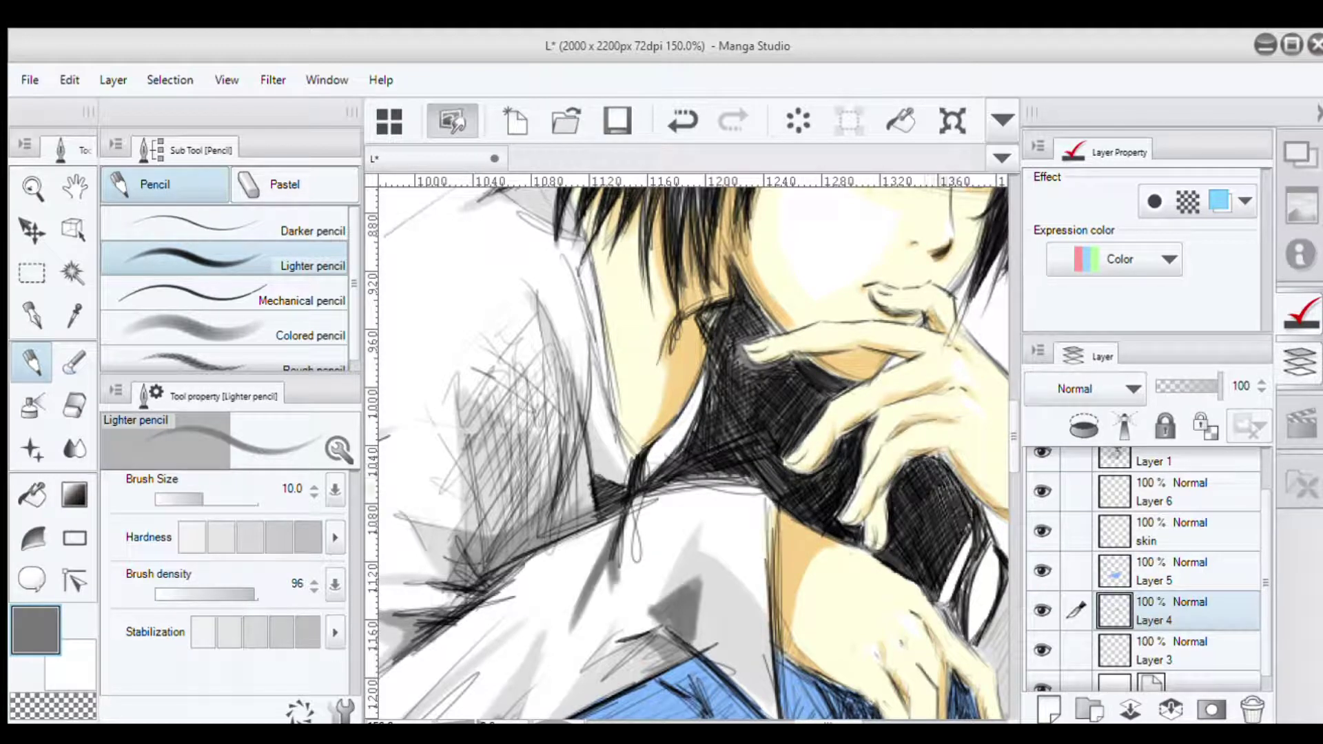
pyautogui.moveTo(986, 455); pyautogui.dragTo(938, 620)
pyautogui.press('e')
pyautogui.hotkey('ctrl', '-')
pyautogui.hotkey('ctrl', '-')
pyautogui.hotkey('ctrl', '-')
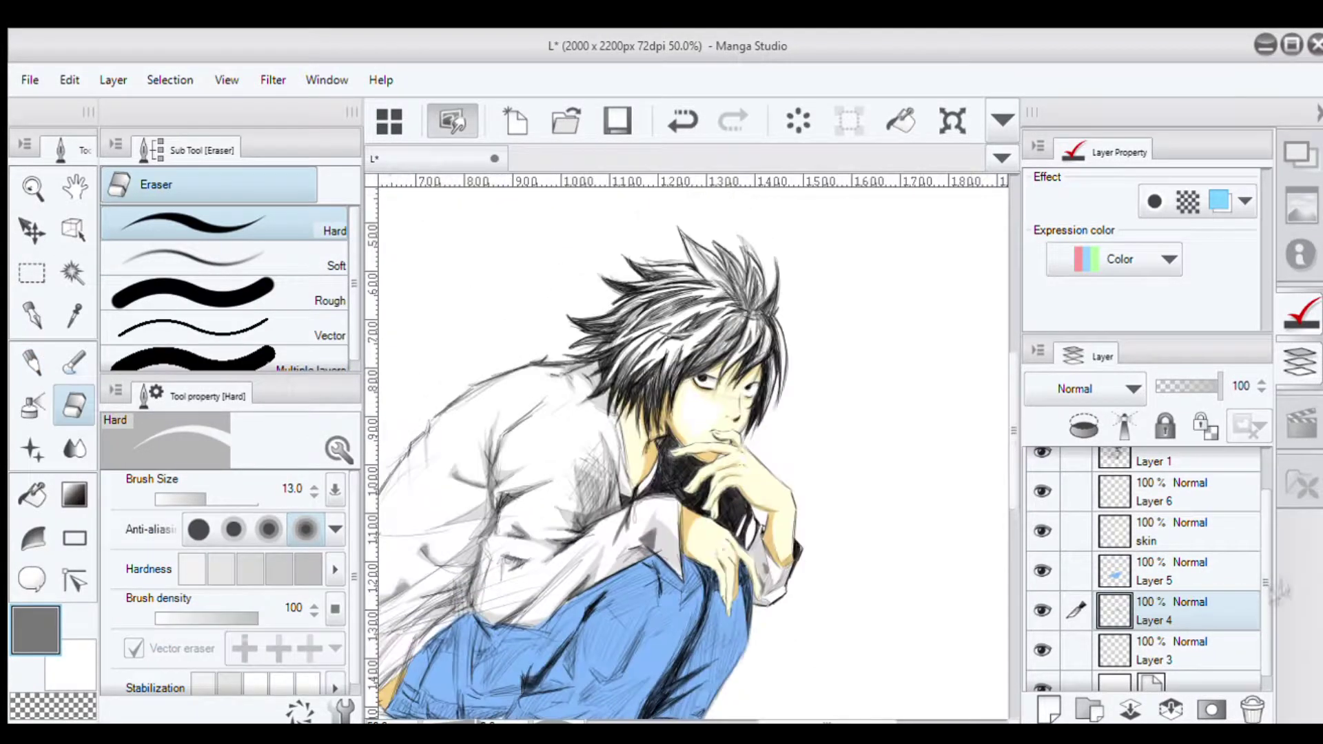
# Step: Create a layer named hair directly above Layer 6 and test a brown pencil stroke on the fringe
pyautogui.scroll(1, 1144, 572)
pyautogui.click(1171, 546)
pyautogui.click(1049, 710)
pyautogui.press('Return')
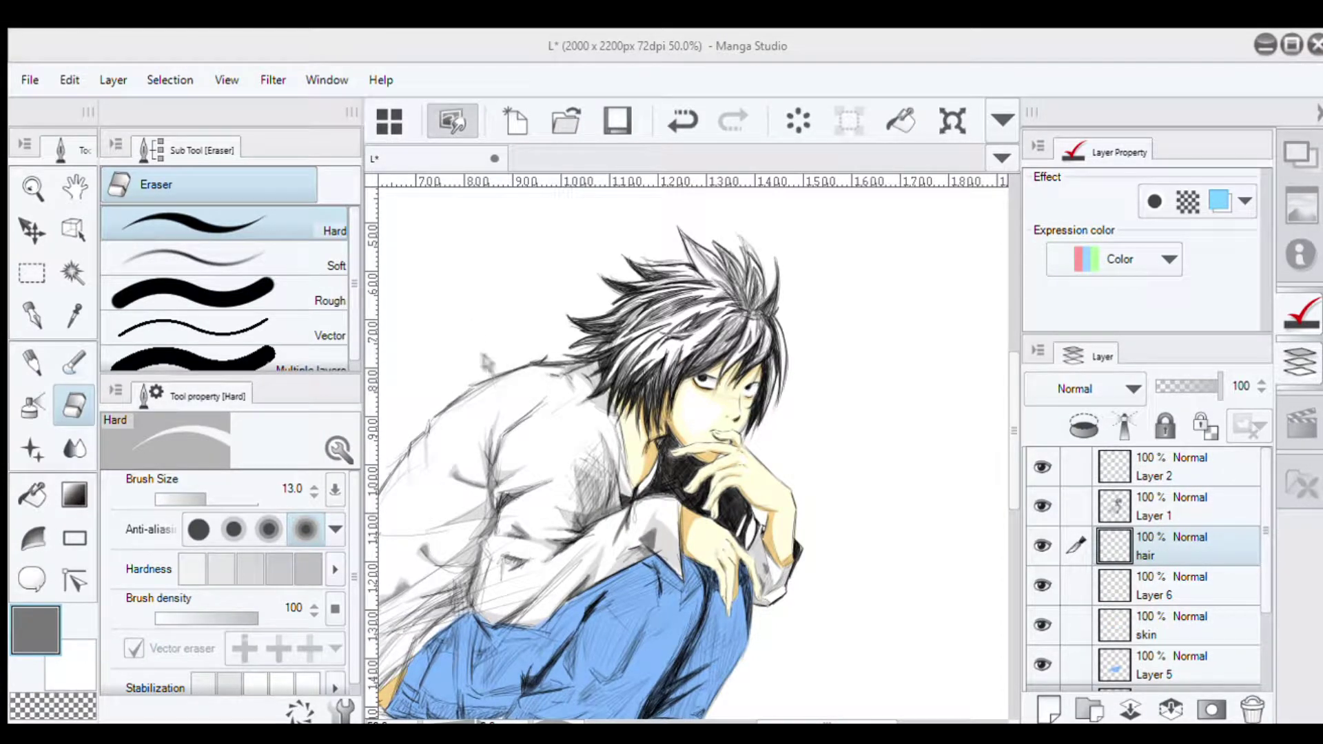
pyautogui.press('p')
pyautogui.press('p')
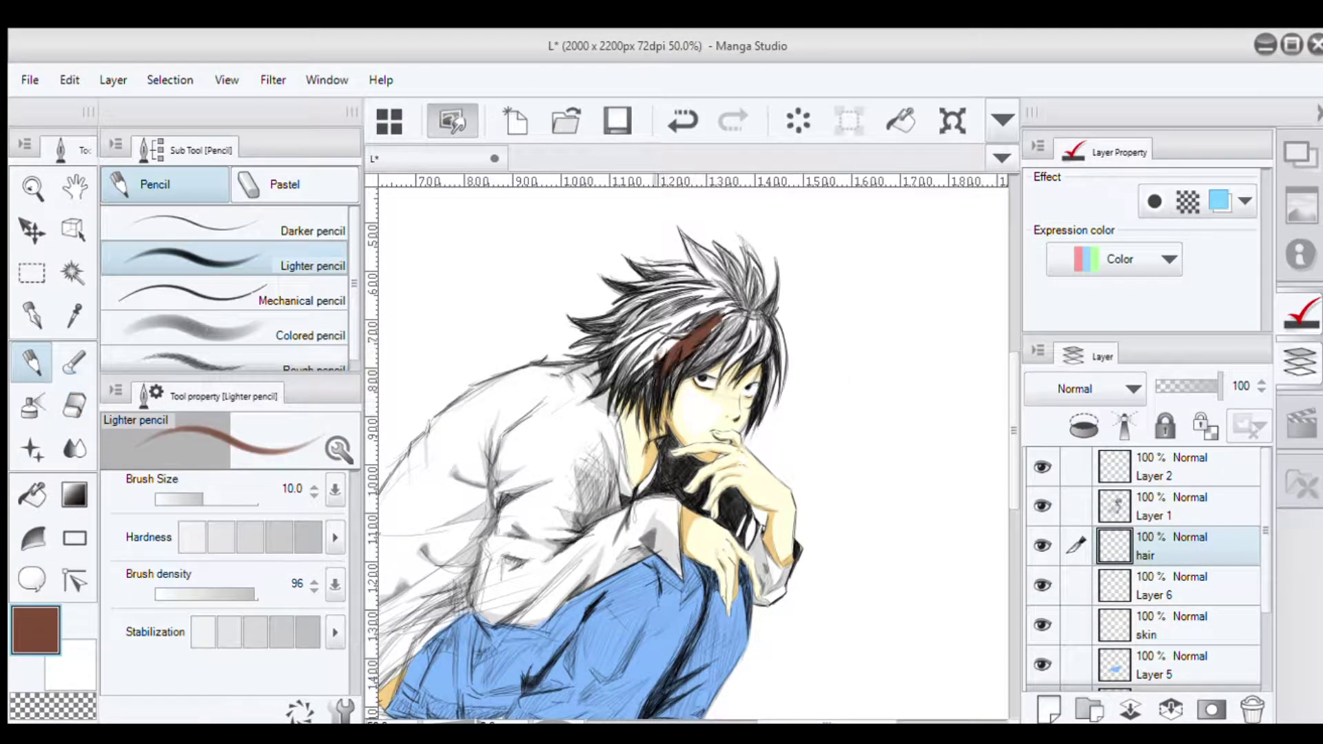
# Step: Paint the side hair and the main part of the fringe dark blue-grey on the hair layer
pyautogui.hotkey('ctrl', '+')
pyautogui.hotkey('ctrl', '+')
pyautogui.moveTo(751, 306); pyautogui.dragTo(586, 503)
pyautogui.moveTo(613, 375)
pyautogui.mouseDown()
pyautogui.moveTo(575, 516)
pyautogui.moveTo(548, 544)
pyautogui.mouseUp()
pyautogui.moveTo(568, 382); pyautogui.dragTo(527, 534)
pyautogui.moveTo(620, 345); pyautogui.dragTo(503, 476)
pyautogui.moveTo(676, 311); pyautogui.dragTo(496, 454)
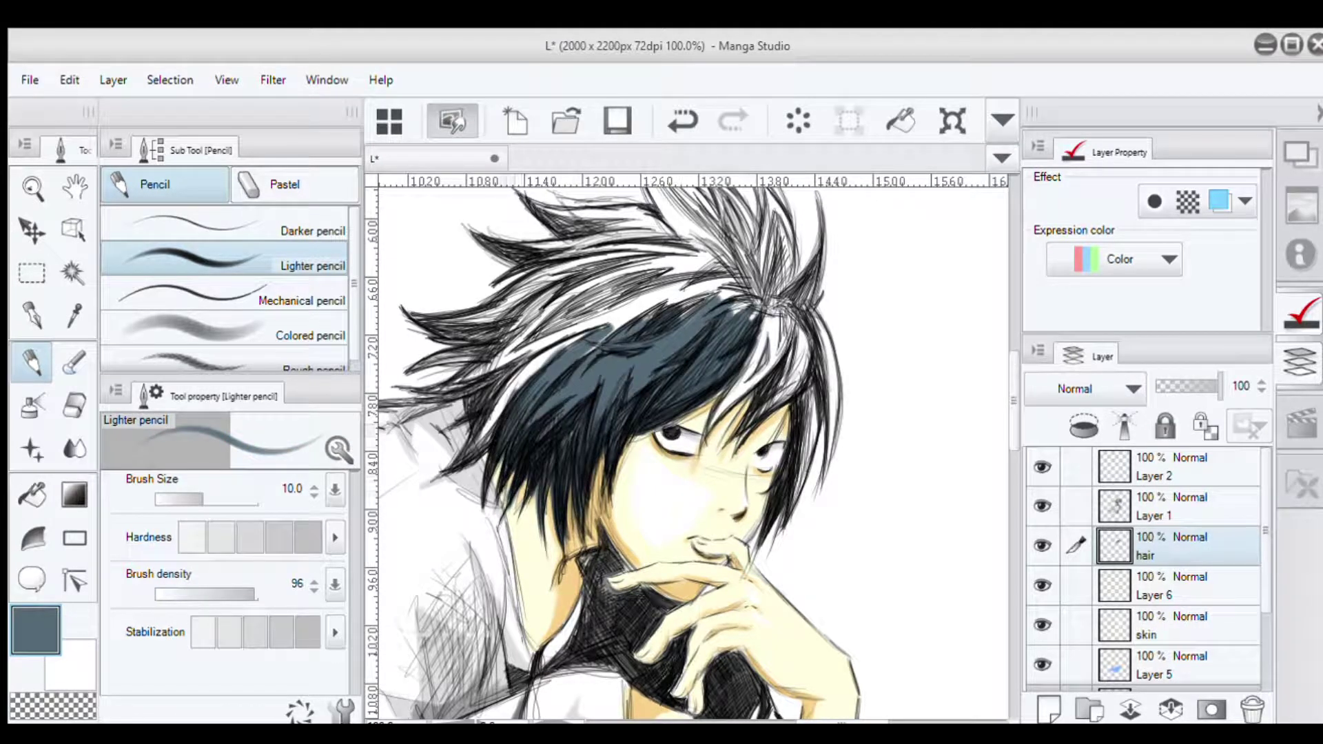
# Step: Extend the dark blue-grey over the remaining fringe, the crown's front edge and the strands along the face's far side
pyautogui.moveTo(507, 389); pyautogui.dragTo(441, 479)
pyautogui.moveTo(689, 279); pyautogui.dragTo(476, 448)
pyautogui.moveTo(772, 268); pyautogui.dragTo(613, 338)
pyautogui.moveTo(779, 293)
pyautogui.mouseDown()
pyautogui.moveTo(710, 427)
pyautogui.moveTo(745, 434)
pyautogui.mouseUp()
pyautogui.moveTo(806, 314)
pyautogui.mouseDown()
pyautogui.moveTo(748, 448)
pyautogui.moveTo(810, 462)
pyautogui.mouseUp()
pyautogui.moveTo(837, 362); pyautogui.dragTo(799, 476)
pyautogui.moveTo(820, 407); pyautogui.dragTo(789, 506)
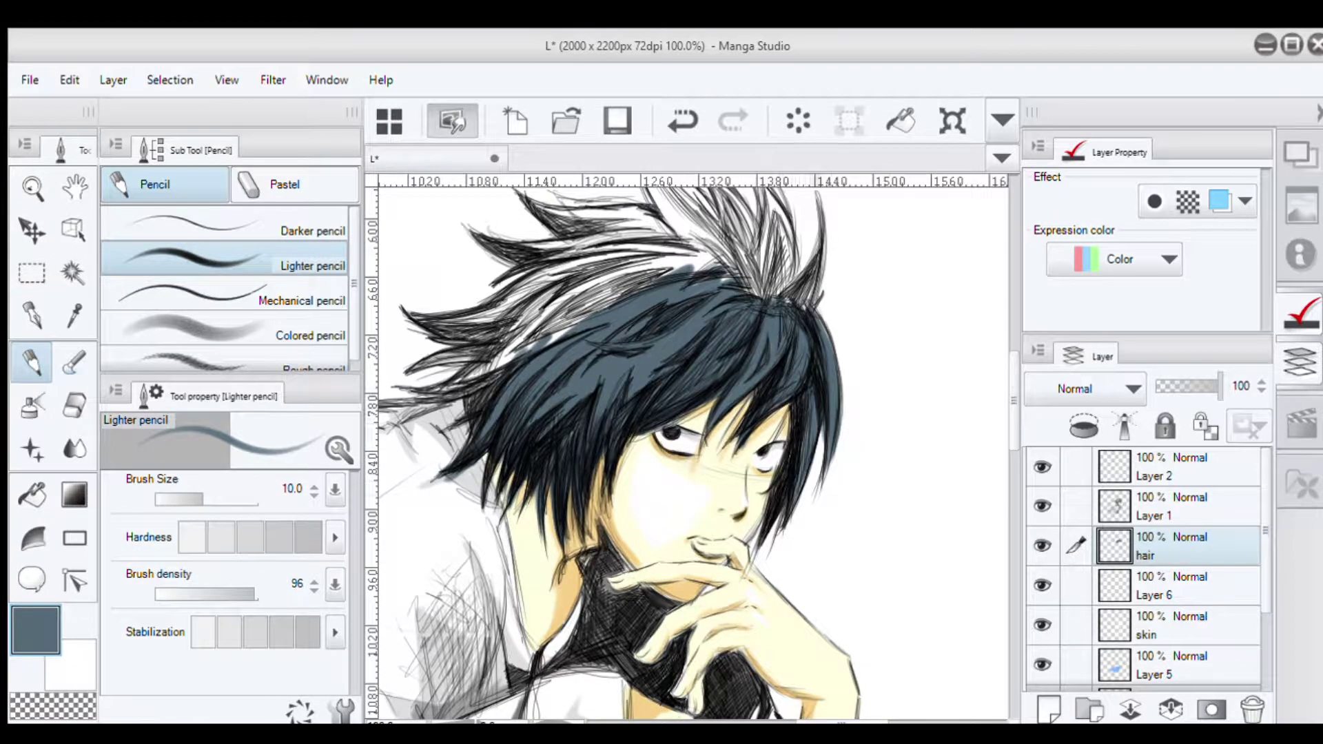
pyautogui.moveTo(689, 413); pyautogui.dragTo(579, 290)
pyautogui.moveTo(823, 379); pyautogui.dragTo(785, 472)
pyautogui.moveTo(803, 355); pyautogui.dragTo(782, 417)
# Step: Paint the swept-back spikes behind the head dark blue-grey
pyautogui.moveTo(551, 310); pyautogui.dragTo(827, 414)
pyautogui.moveTo(668, 341); pyautogui.dragTo(630, 424)
pyautogui.moveTo(748, 296); pyautogui.dragTo(637, 355)
pyautogui.moveTo(638, 353); pyautogui.dragTo(561, 377)
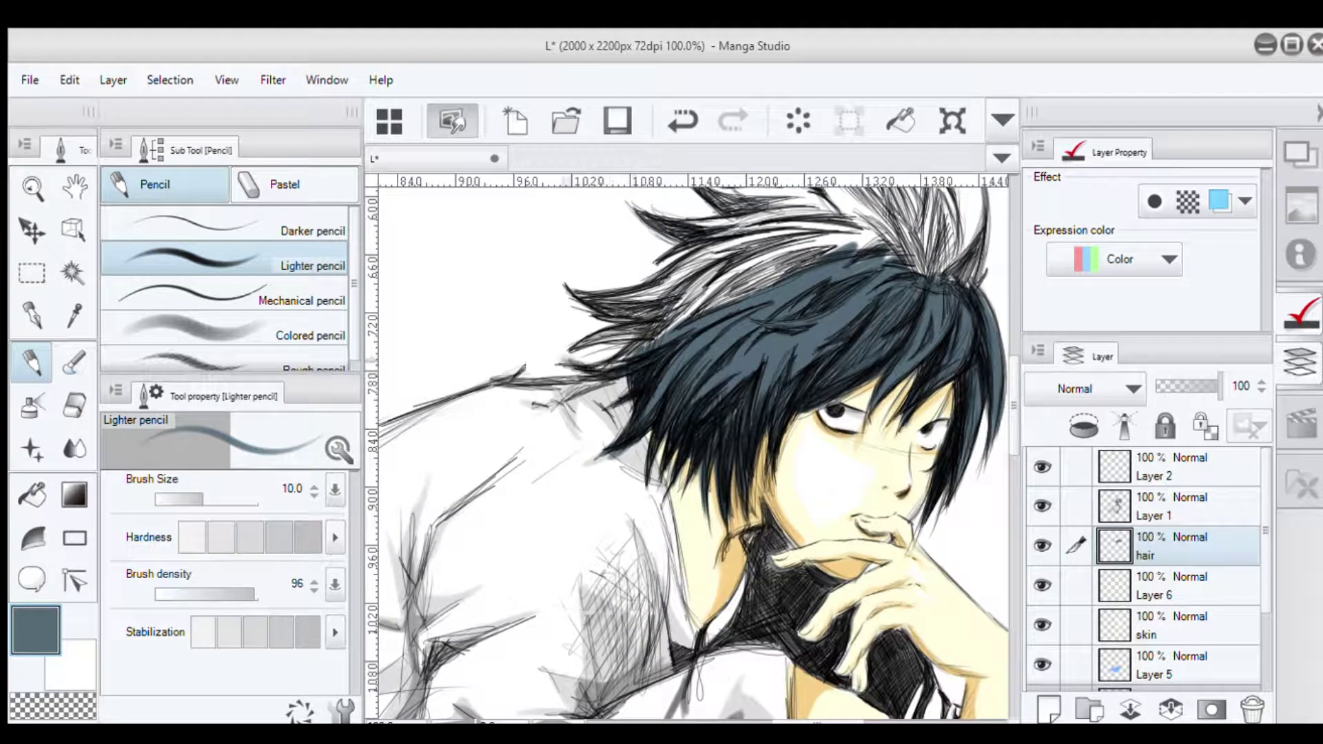
pyautogui.moveTo(837, 248); pyautogui.dragTo(672, 310)
pyautogui.moveTo(652, 317); pyautogui.dragTo(561, 357)
pyautogui.moveTo(741, 269); pyautogui.dragTo(572, 324)
pyautogui.moveTo(824, 224); pyautogui.dragTo(651, 302)
pyautogui.moveTo(879, 244)
pyautogui.mouseDown()
pyautogui.moveTo(724, 286)
pyautogui.moveTo(620, 457)
pyautogui.mouseUp()
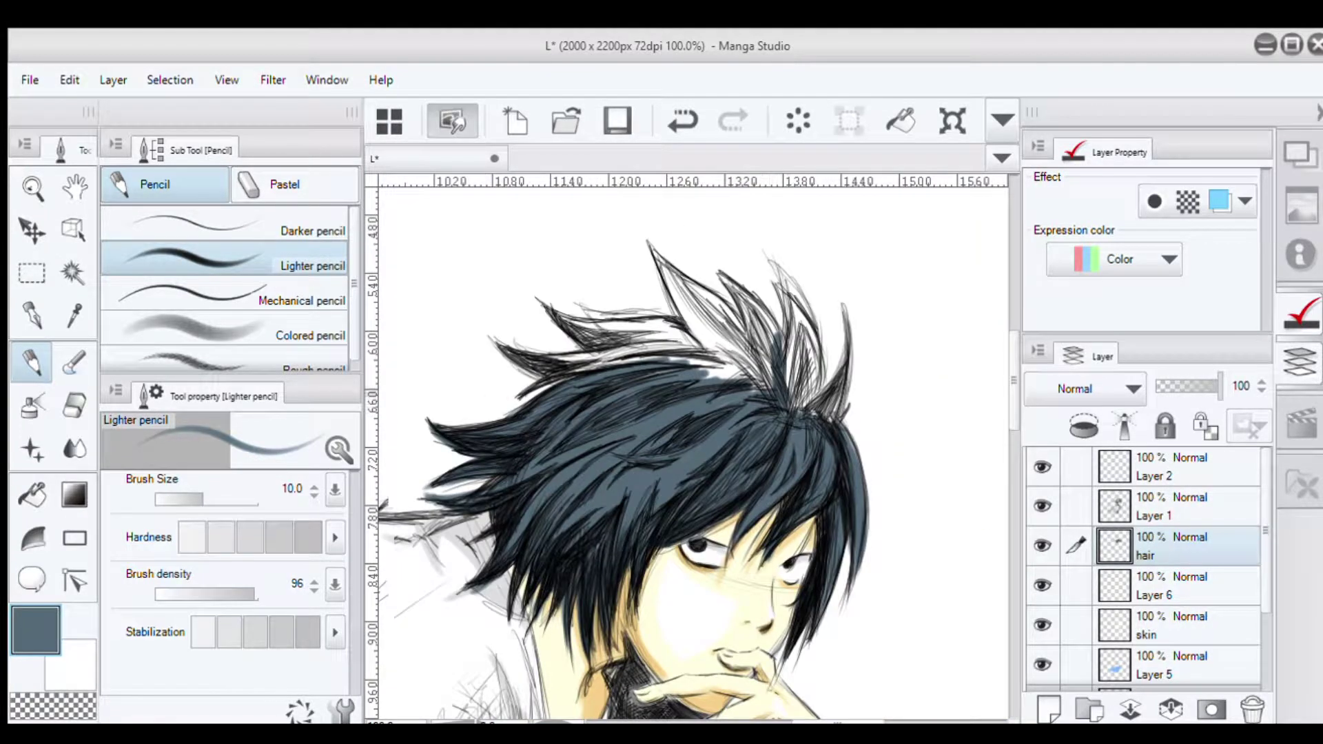
# Step: Fill the upright spikes on top of the head and the remaining upper hair with dark blue-grey
pyautogui.scroll(1, 839, 383)
pyautogui.moveTo(779, 248); pyautogui.dragTo(731, 393)
pyautogui.moveTo(724, 227)
pyautogui.mouseDown()
pyautogui.moveTo(634, 324)
pyautogui.moveTo(634, 400)
pyautogui.mouseUp()
pyautogui.moveTo(620, 345); pyautogui.dragTo(777, 454)
pyautogui.moveTo(696, 290); pyautogui.dragTo(827, 483)
pyautogui.moveTo(813, 351); pyautogui.dragTo(730, 483)
pyautogui.moveTo(751, 386)
pyautogui.mouseDown()
pyautogui.moveTo(531, 448)
pyautogui.moveTo(530, 414)
pyautogui.mouseUp()
pyautogui.moveTo(672, 448); pyautogui.dragTo(486, 513)
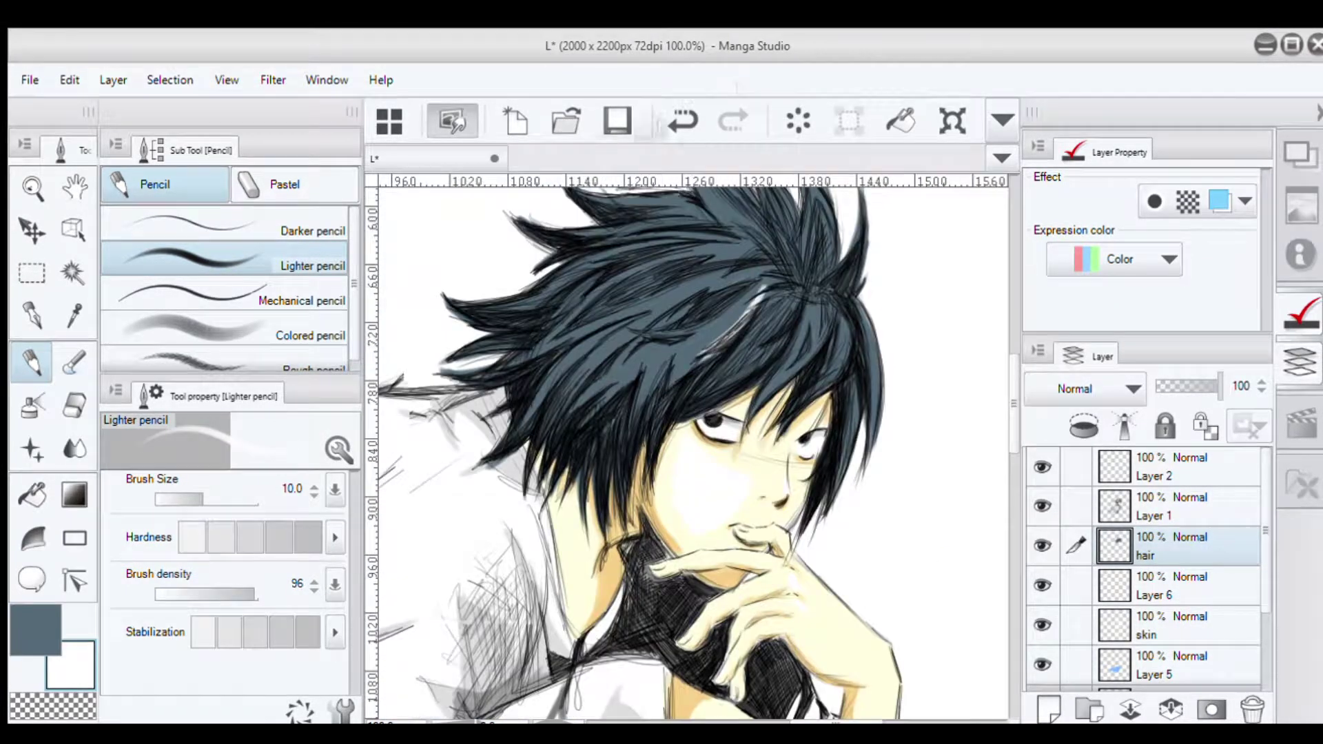
# Step: Create a new layer above Layer 1 and paint white highlight streaks across the hair
pyautogui.hotkey('ctrl', 'shift', 'n')
pyautogui.moveTo(747, 313); pyautogui.dragTo(689, 359)
pyautogui.moveTo(703, 288); pyautogui.dragTo(630, 314)
pyautogui.moveTo(672, 252); pyautogui.dragTo(575, 296)
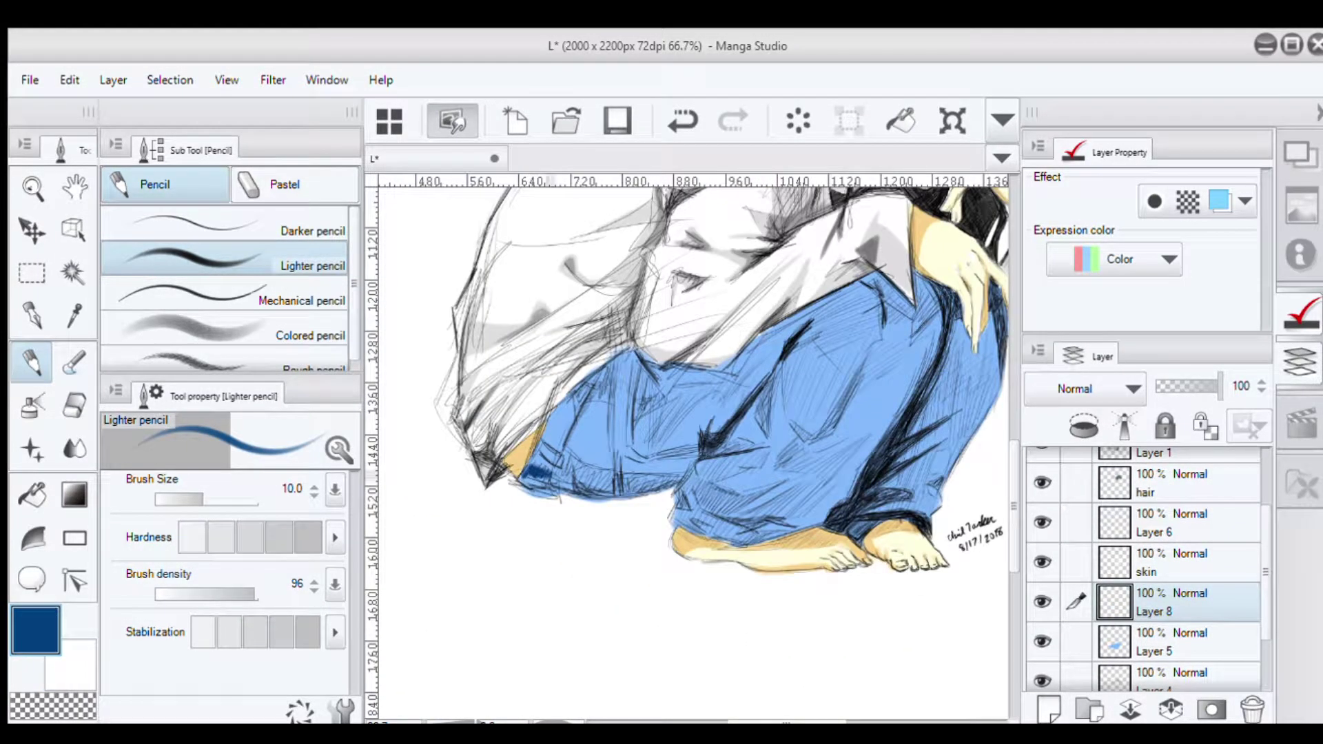
# Step: Shade the seat, underside and waist folds of the trousers in dark blue on Layer 8 above Layer 5
pyautogui.moveTo(529, 471); pyautogui.dragTo(682, 488)
pyautogui.moveTo(583, 451); pyautogui.dragTo(603, 490)
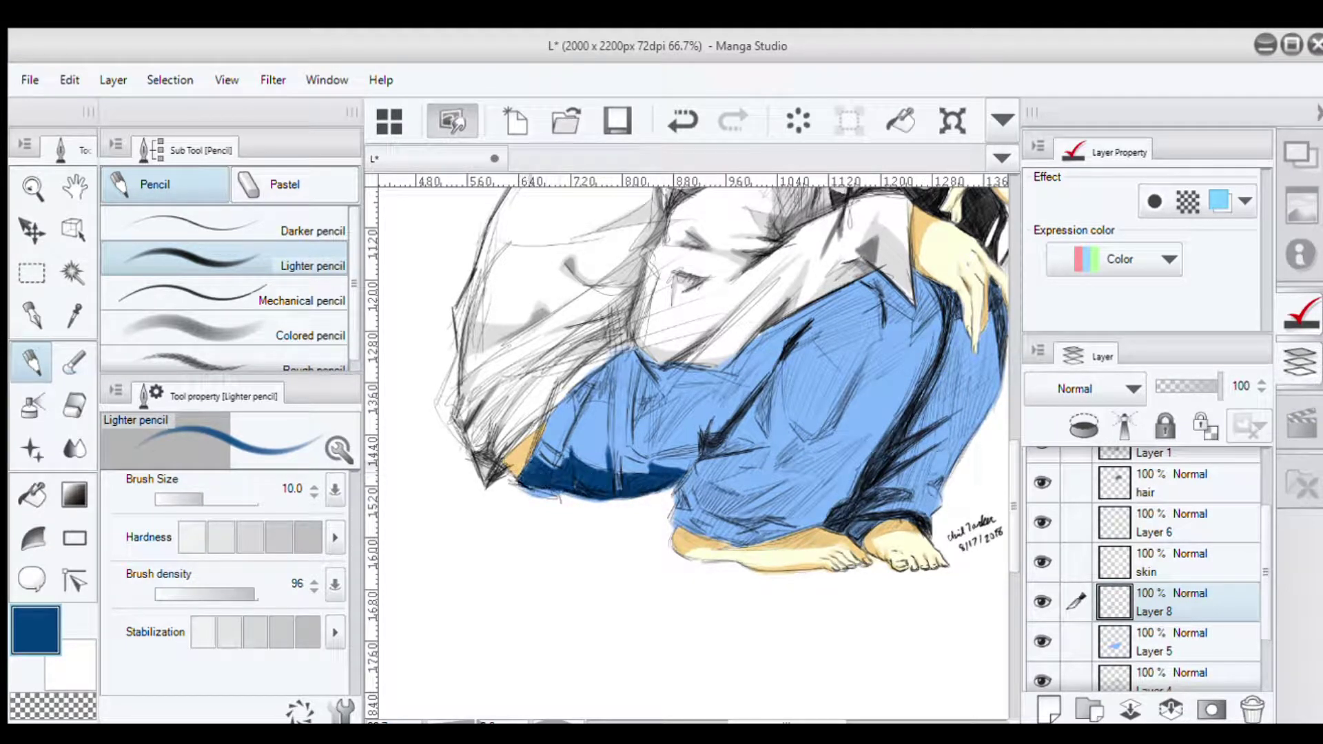
pyautogui.moveTo(628, 352); pyautogui.dragTo(593, 425)
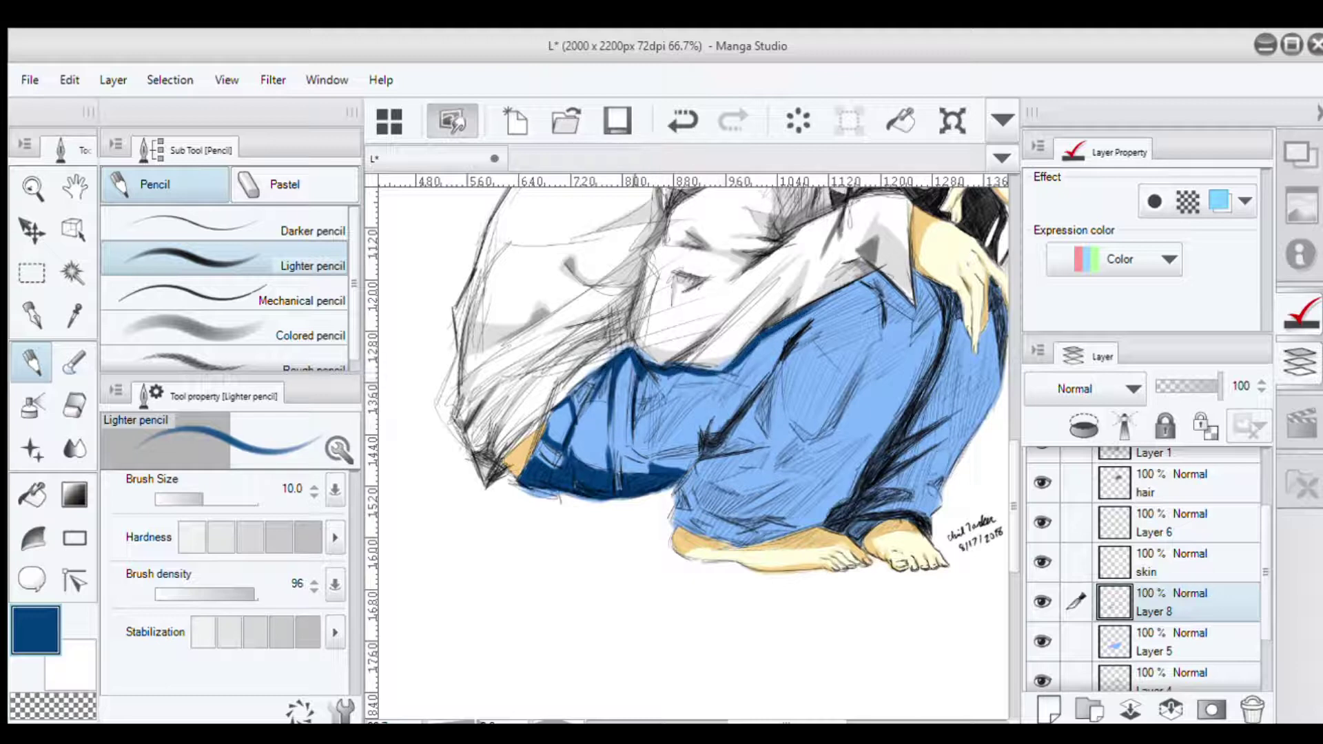
pyautogui.moveTo(601, 381)
pyautogui.mouseDown()
pyautogui.moveTo(584, 437)
pyautogui.moveTo(708, 377)
pyautogui.mouseUp()
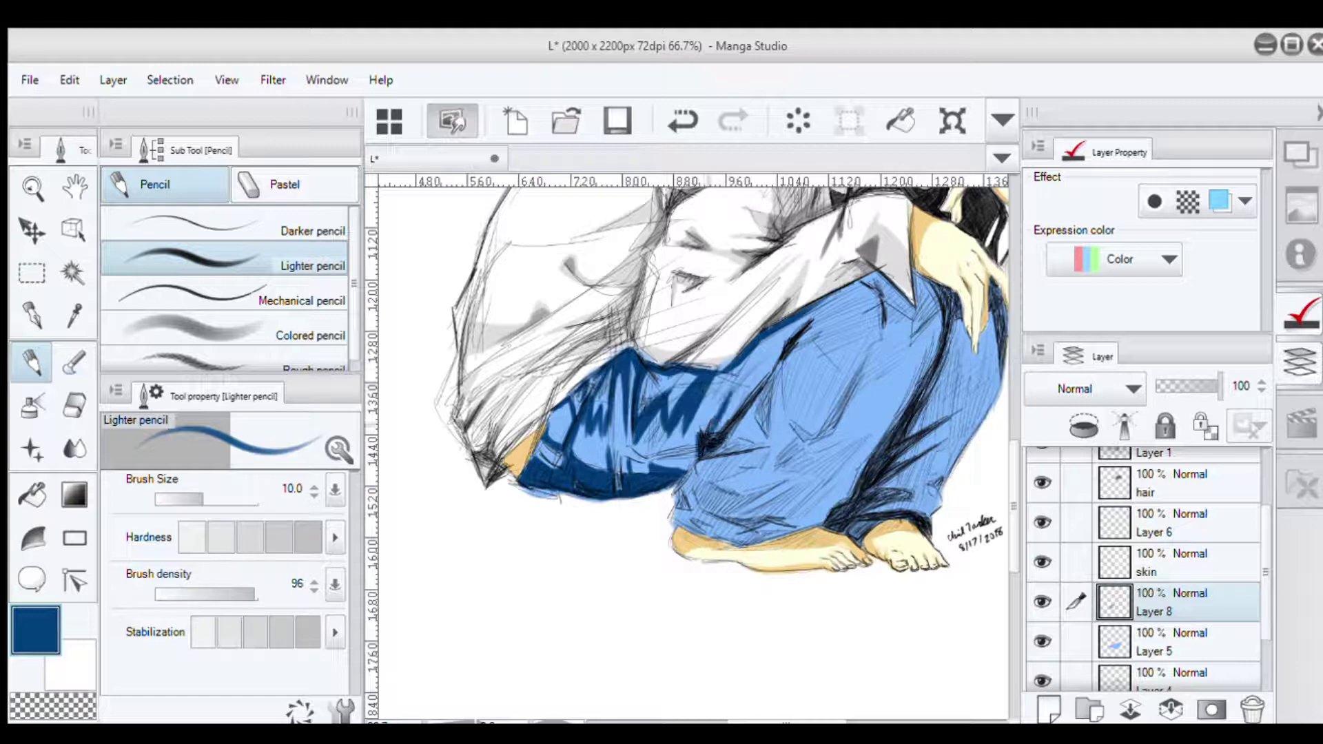
# Step: Shade the near leg's upper edge, rear folds and cuff in dark blue on Layer 8
pyautogui.moveTo(682, 474); pyautogui.dragTo(820, 315)
pyautogui.moveTo(703, 480); pyautogui.dragTo(768, 485)
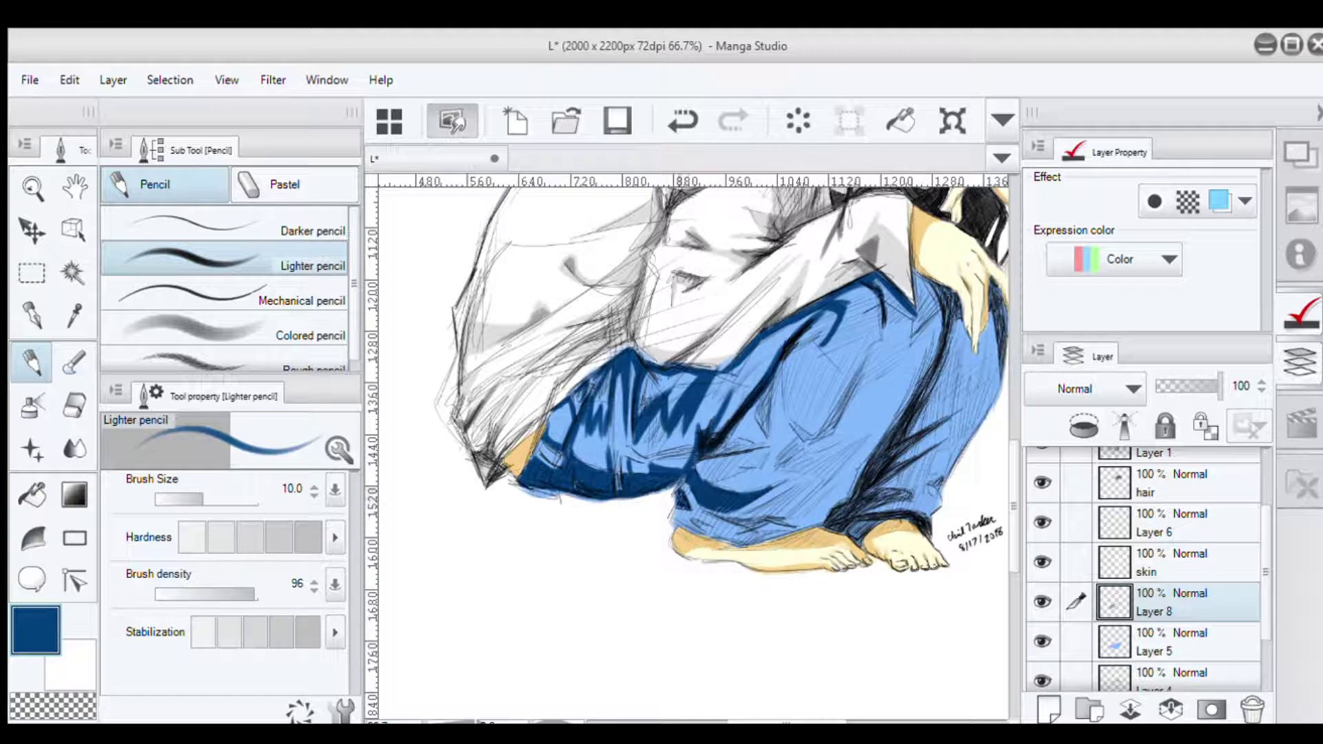
pyautogui.moveTo(682, 543)
pyautogui.mouseDown()
pyautogui.moveTo(820, 522)
pyautogui.moveTo(758, 514)
pyautogui.moveTo(862, 485)
pyautogui.mouseUp()
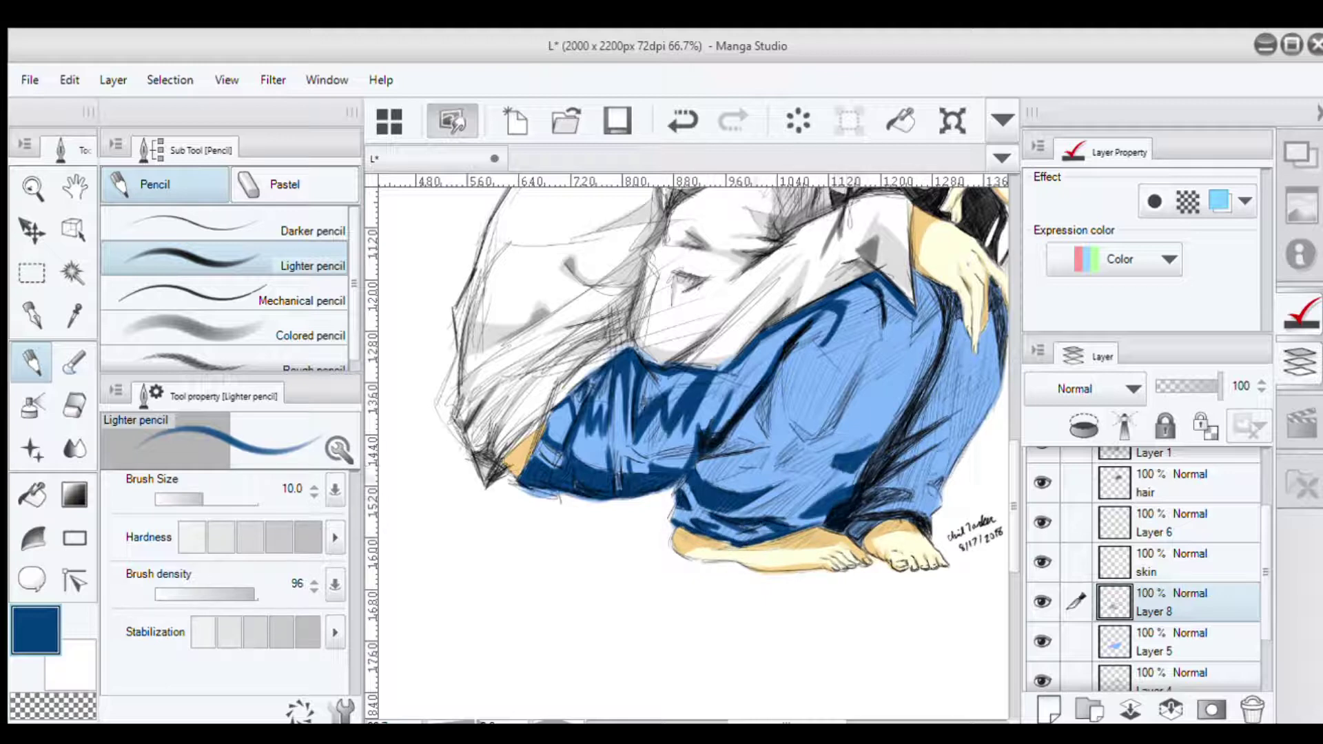
pyautogui.moveTo(786, 469); pyautogui.dragTo(713, 477)
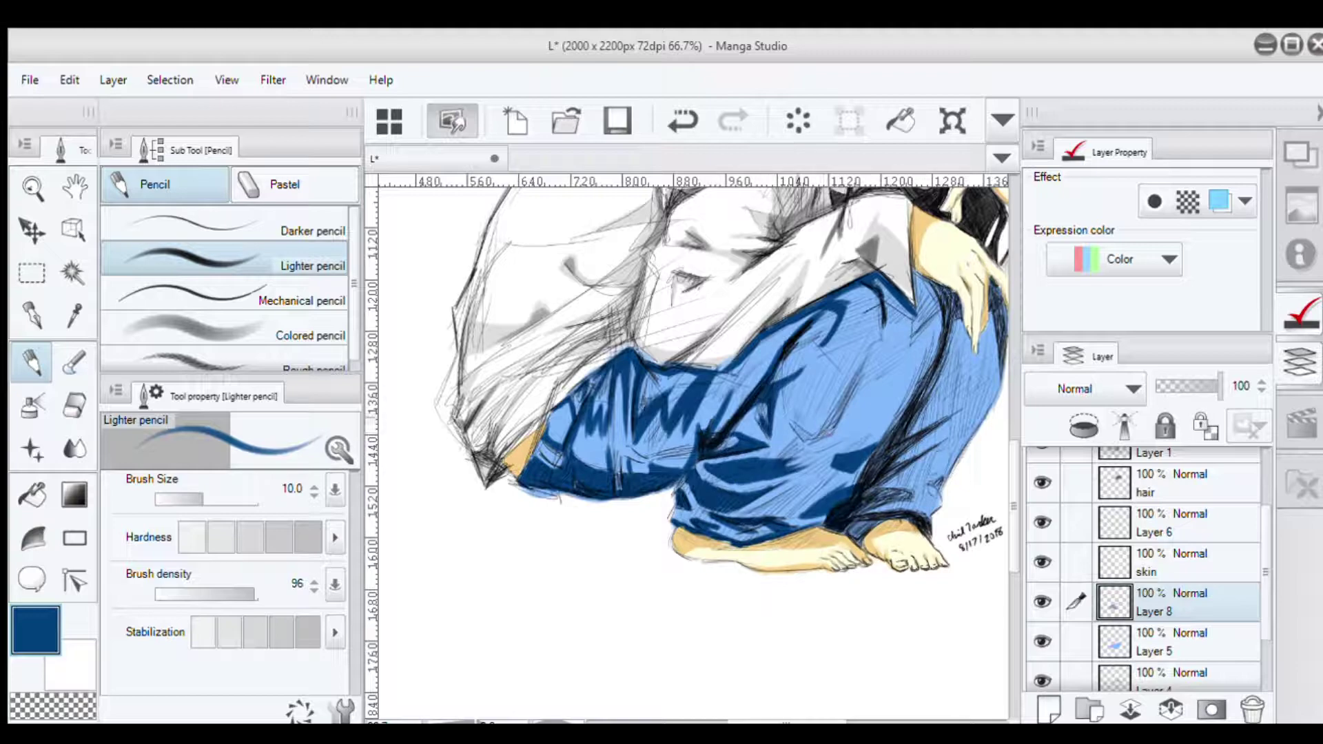
pyautogui.moveTo(810, 403); pyautogui.dragTo(789, 442)
# Step: Add dark blue fold shadows across the near leg's thigh and shin, and along the knee below the sleeve
pyautogui.scroll(1, 807, 420)
pyautogui.moveTo(799, 372); pyautogui.dragTo(782, 441)
pyautogui.moveTo(910, 288)
pyautogui.mouseDown()
pyautogui.moveTo(827, 438)
pyautogui.moveTo(875, 369)
pyautogui.mouseUp()
pyautogui.moveTo(827, 414); pyautogui.dragTo(687, 452)
pyautogui.moveTo(820, 196); pyautogui.dragTo(814, 263)
pyautogui.moveTo(823, 373); pyautogui.dragTo(758, 455)
pyautogui.moveTo(851, 345)
pyautogui.mouseDown()
pyautogui.moveTo(761, 458)
pyautogui.moveTo(765, 492)
pyautogui.mouseUp()
pyautogui.moveTo(844, 366); pyautogui.dragTo(758, 497)
pyautogui.moveTo(834, 237)
pyautogui.mouseDown()
pyautogui.moveTo(871, 352)
pyautogui.moveTo(864, 341)
pyautogui.mouseUp()
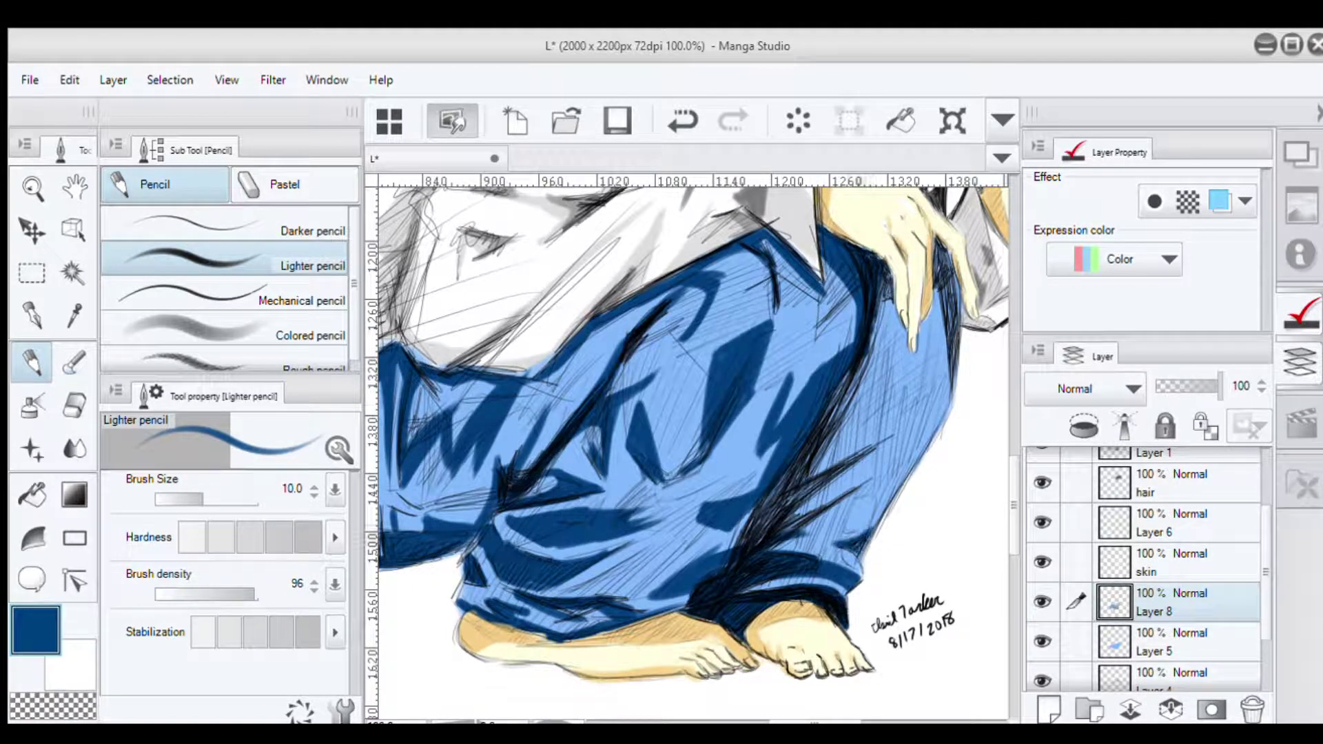
# Step: Shade the far trouser leg around the resting hand in dark blue and erase any overspill
pyautogui.moveTo(951, 386); pyautogui.dragTo(771, 524)
pyautogui.moveTo(882, 434); pyautogui.dragTo(744, 544)
pyautogui.moveTo(930, 310); pyautogui.dragTo(792, 489)
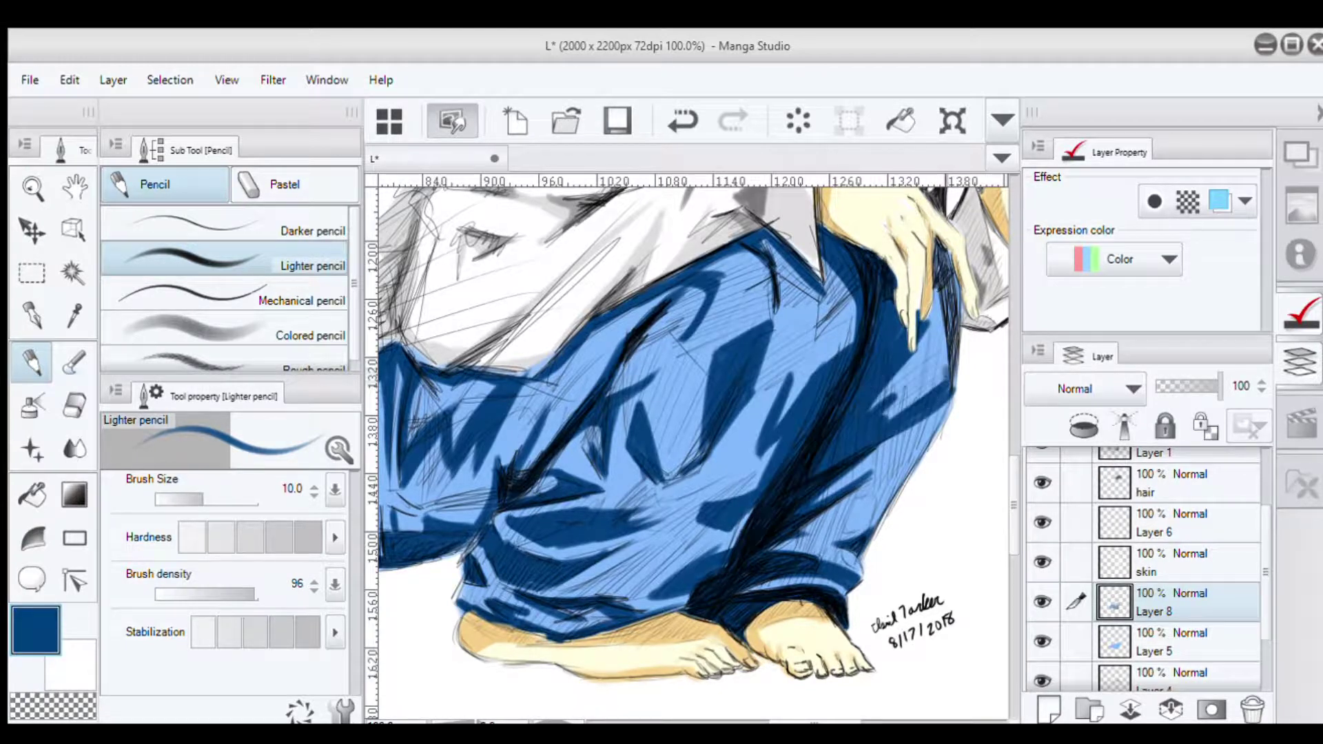
pyautogui.scroll(-3, 916, 234)
pyautogui.scroll(5, 917, 234)
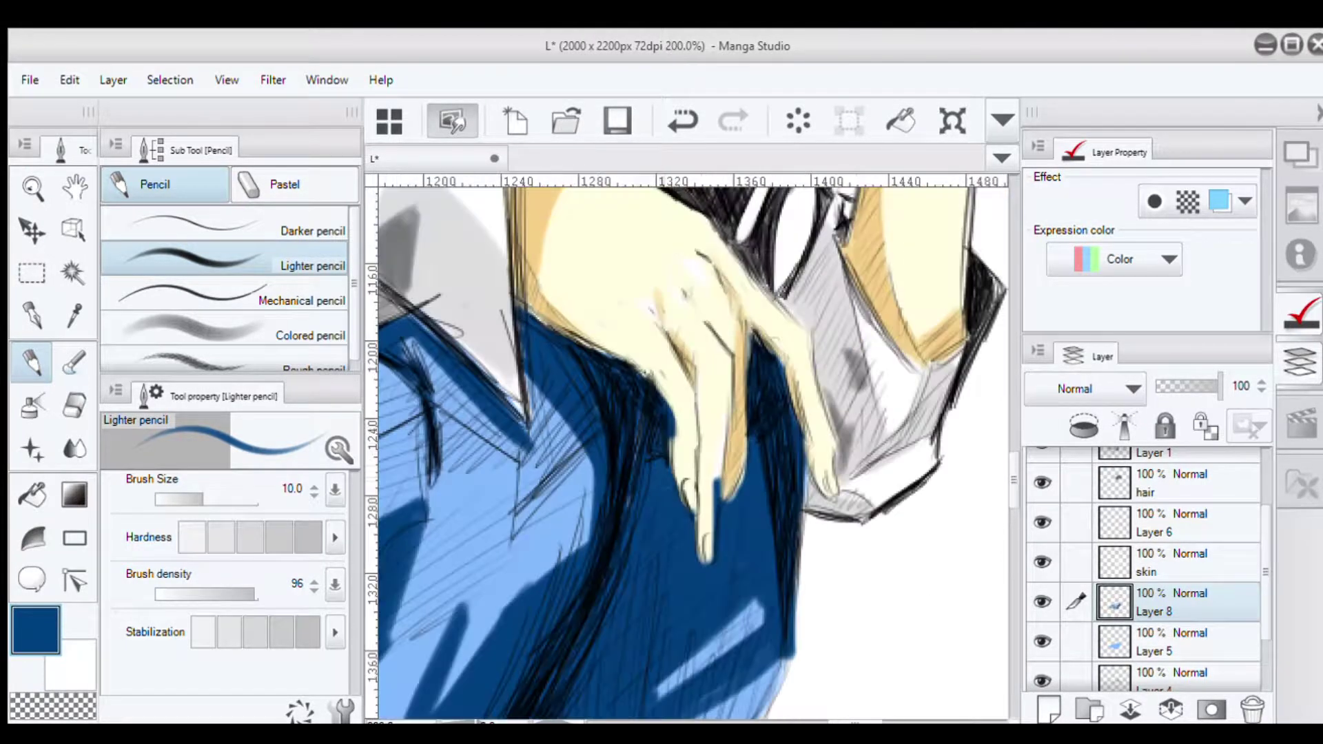
pyautogui.press('e')
pyautogui.scroll(-4, 778, 577)
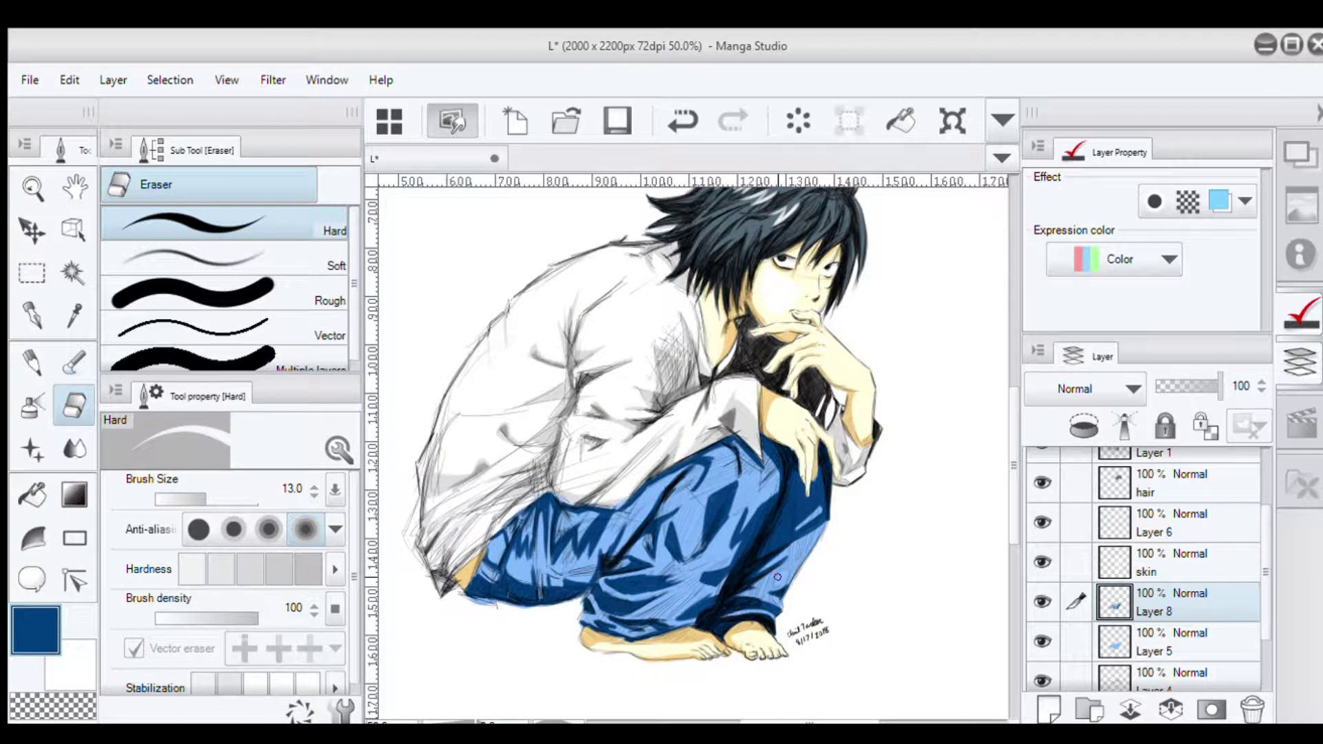
# Step: Paint bright blue midtones on a new layer directly below Layer 8 and add light blue highlights to the trousers
pyautogui.hotkey('alt', '[')
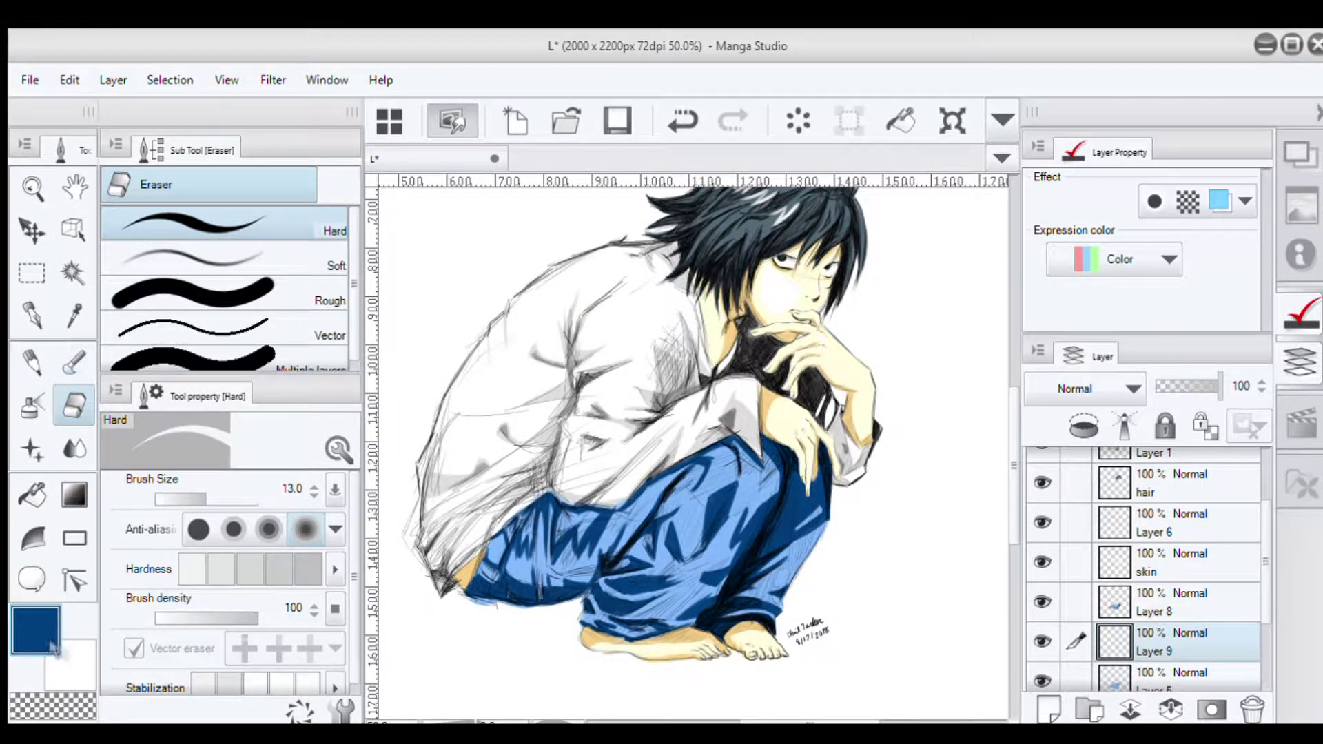
pyautogui.press('p')
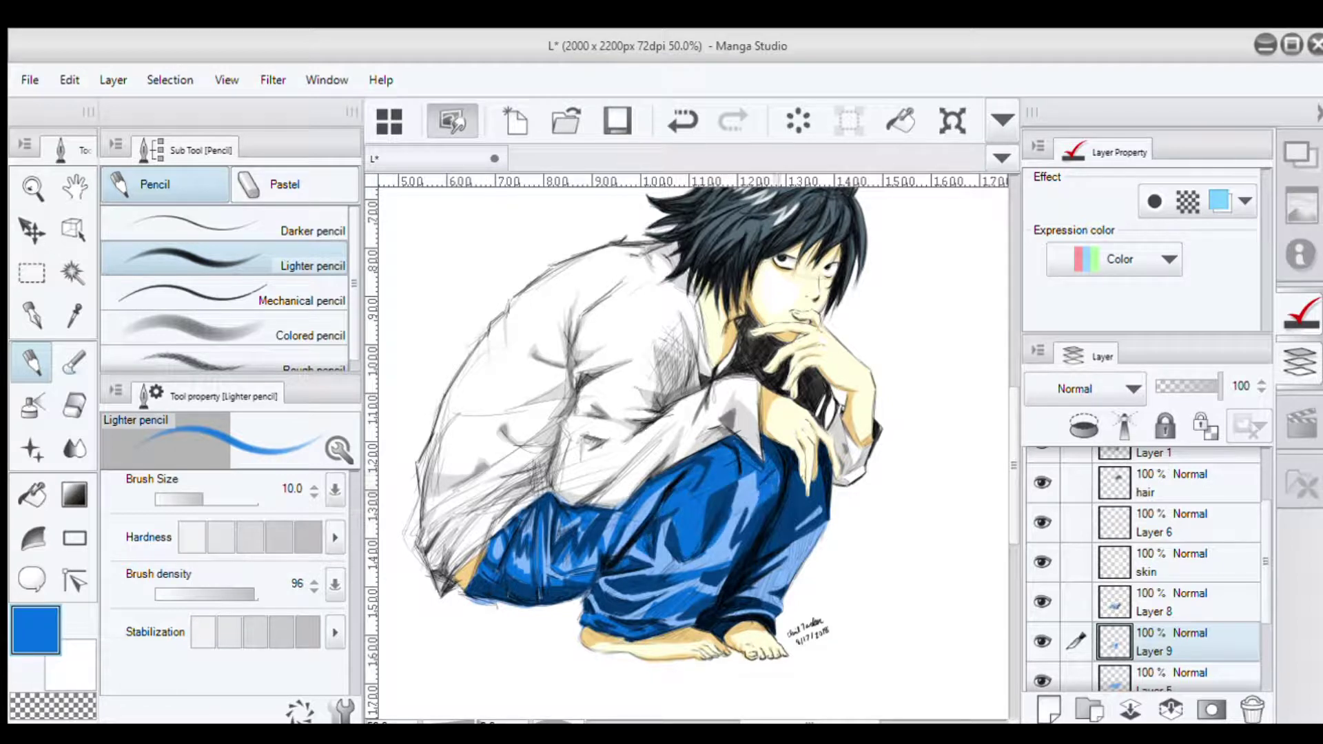
pyautogui.hotkey('ctrl', 'shift', 'n')
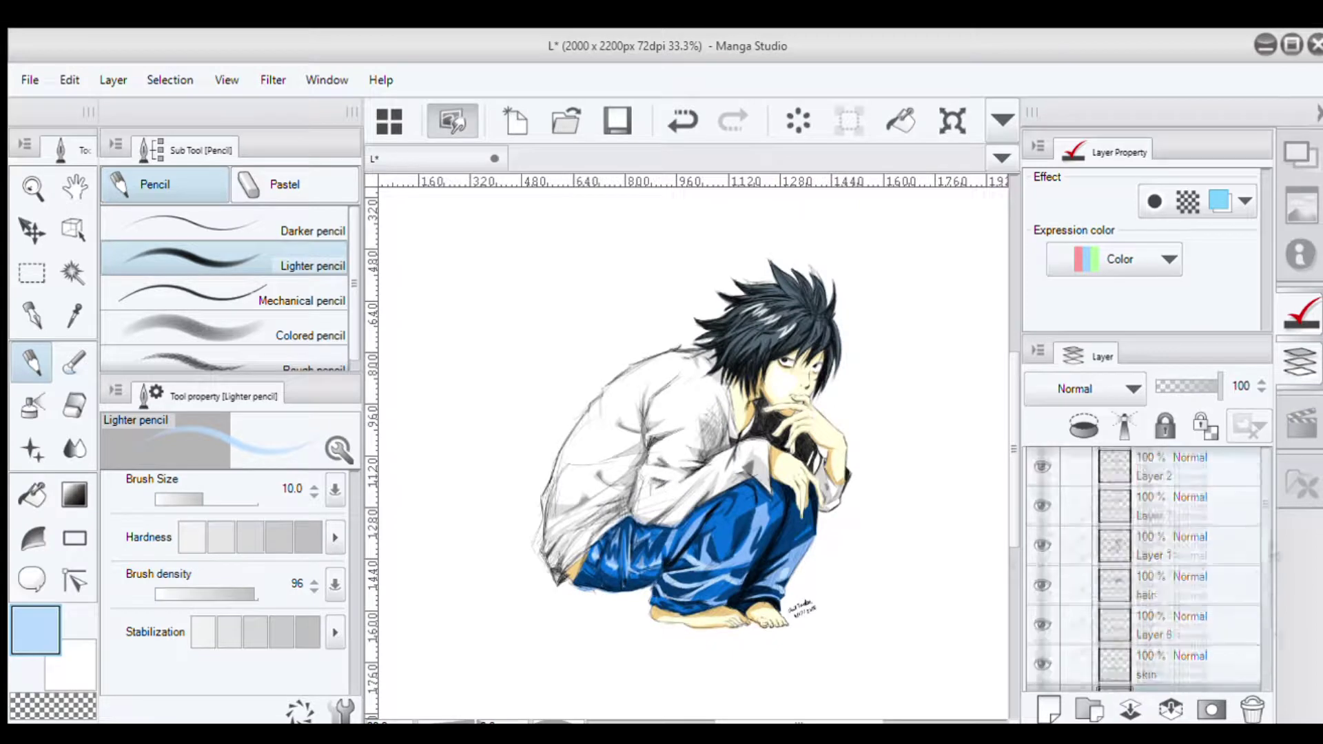
# Step: Fill the figure's expanded silhouette with black on the bottom layer, Layer 11, and flip it vertically beneath the feet as a shadow
pyautogui.press('w')
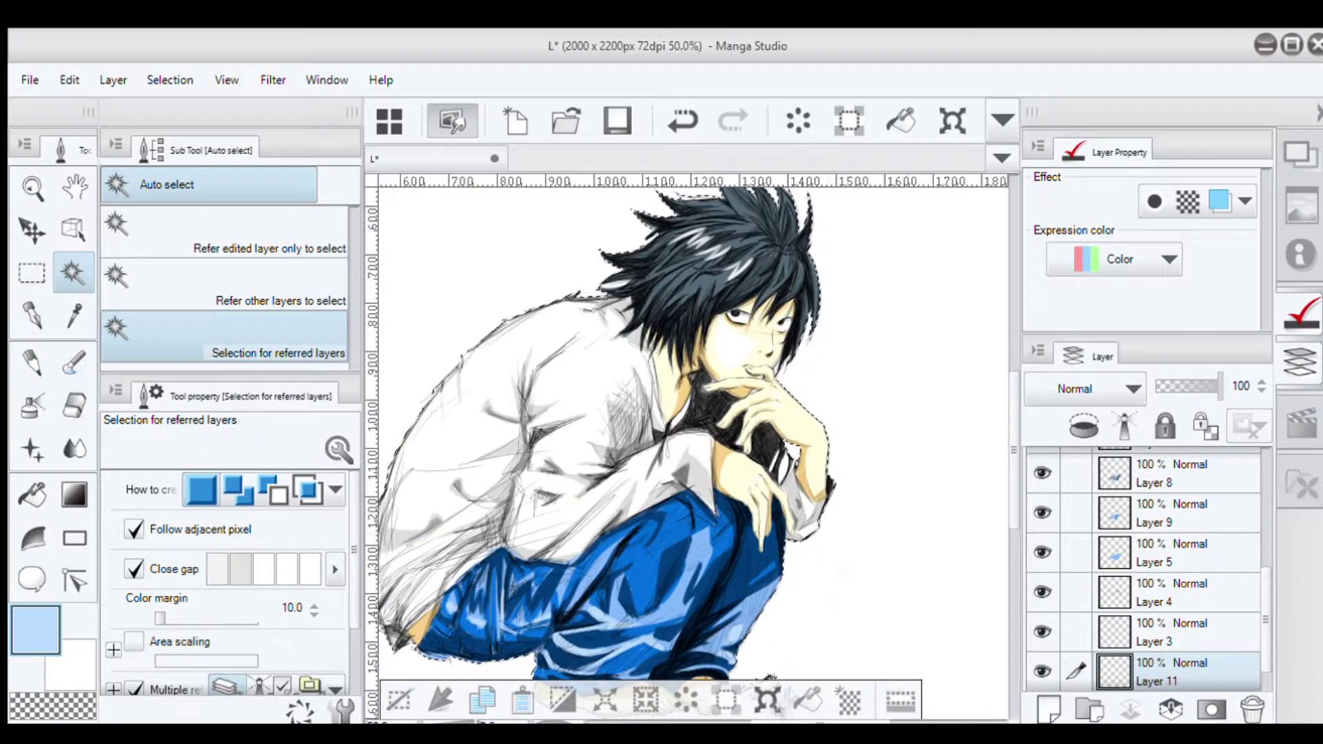
pyautogui.click(607, 703)
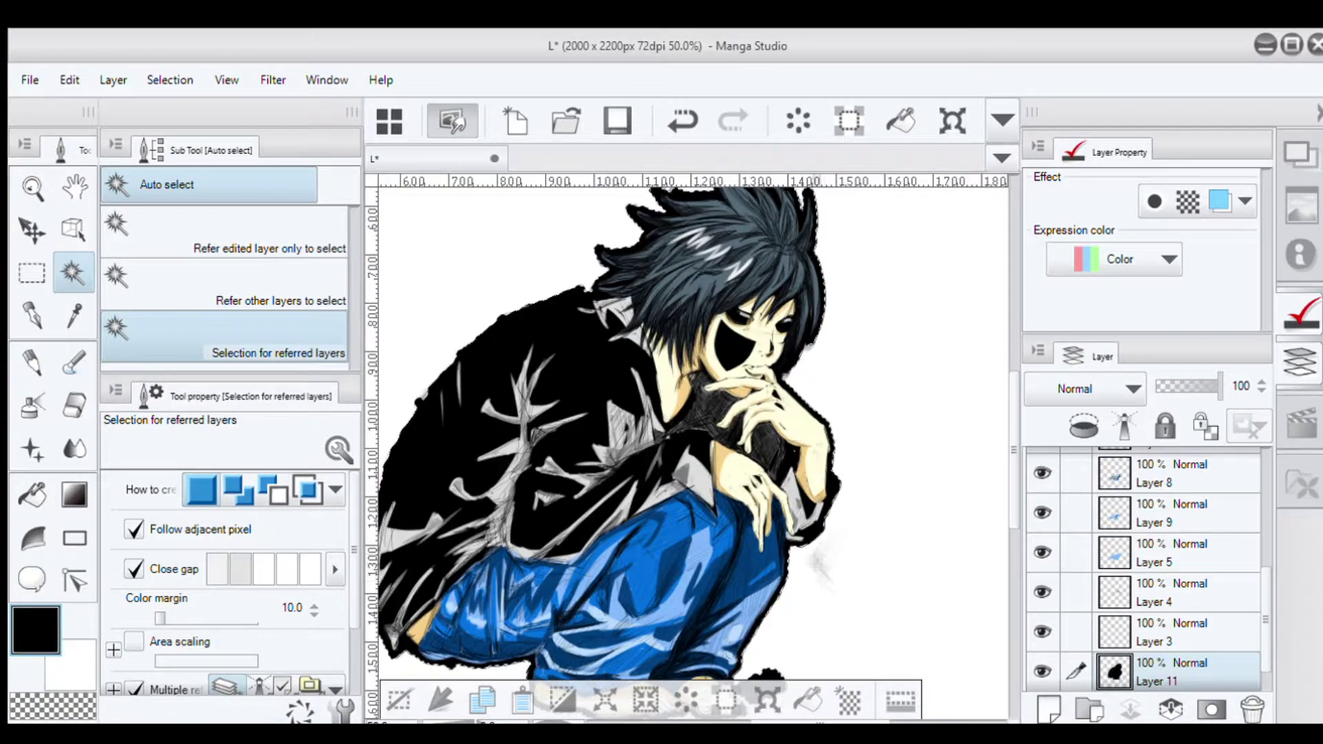
pyautogui.hotkey('ctrl', '-')
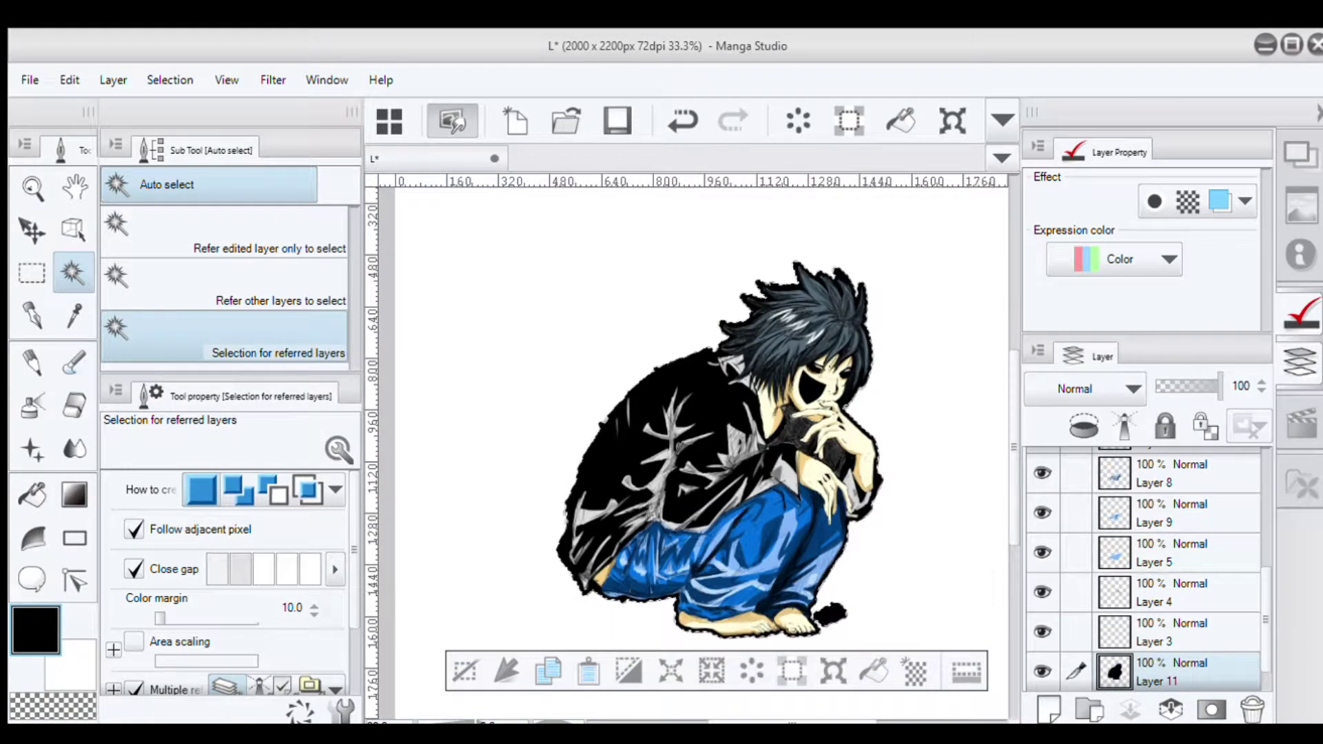
pyautogui.hotkey('ctrl', 't')
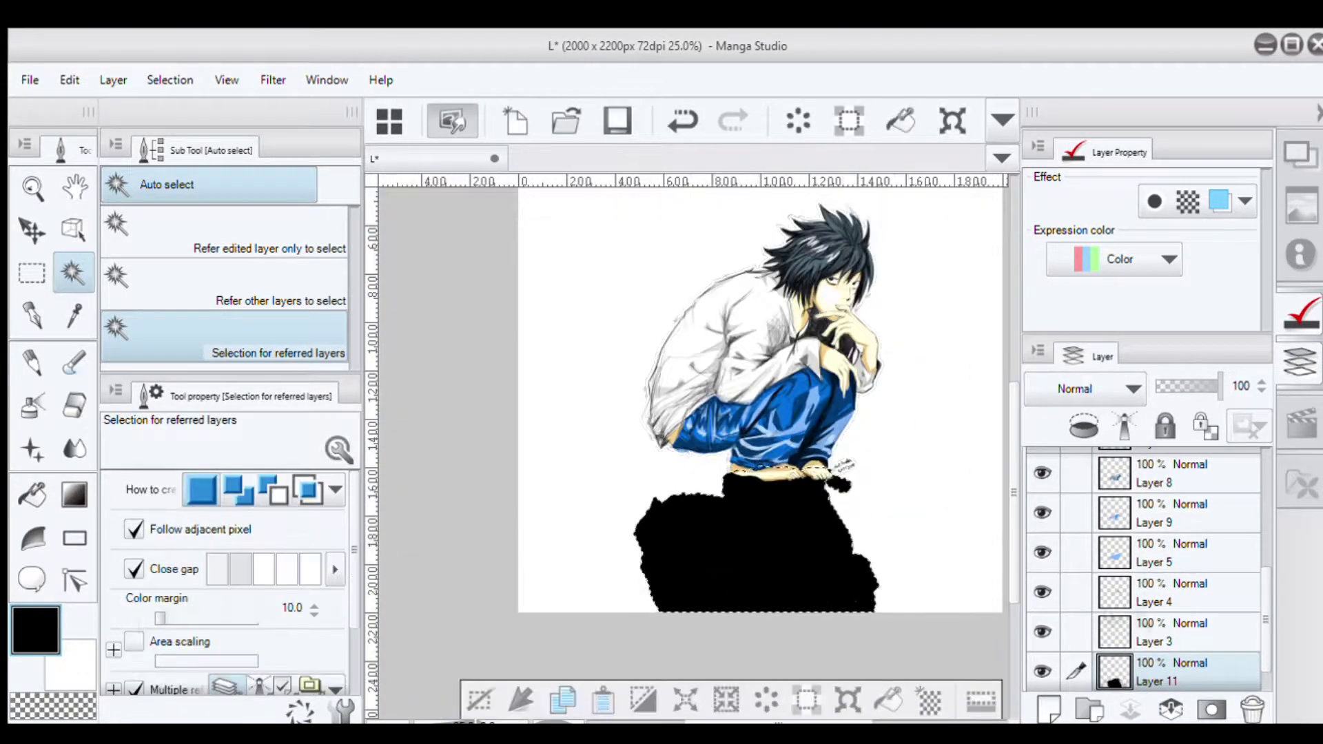
pyautogui.press('e')
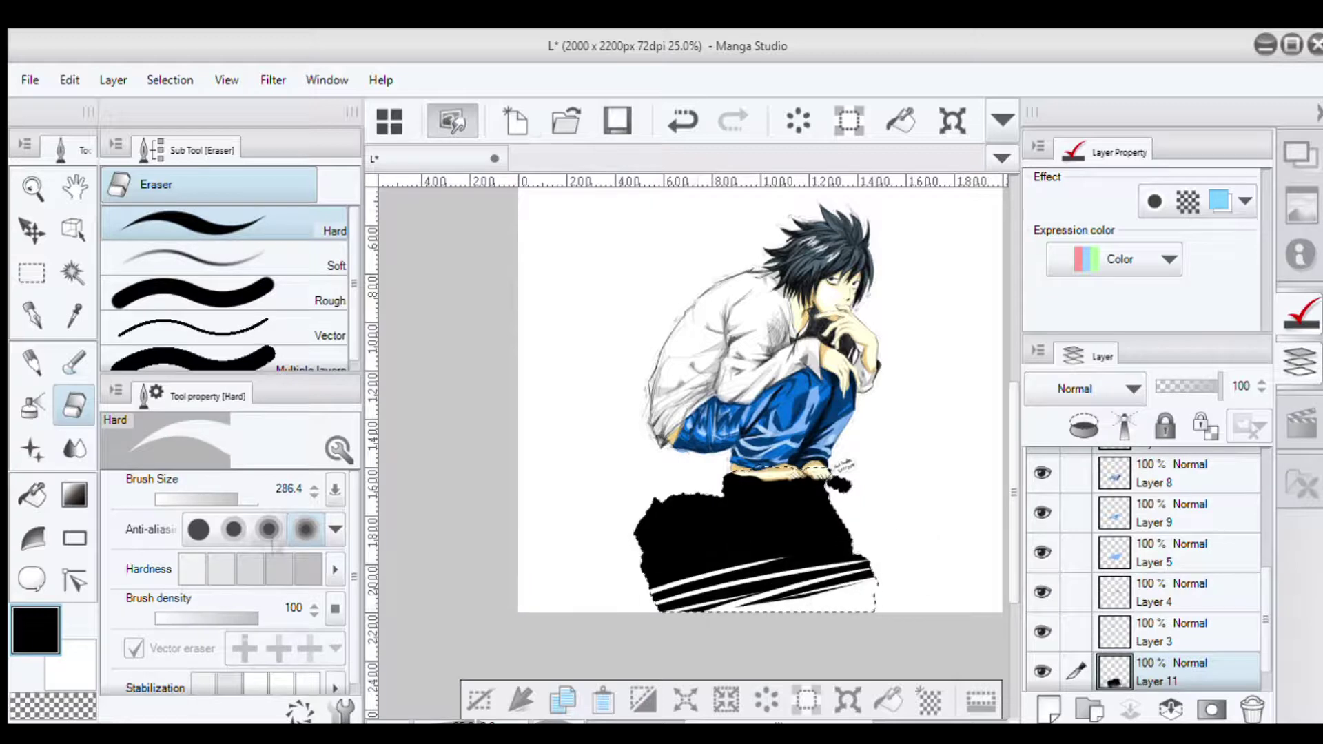
pyautogui.press('p')
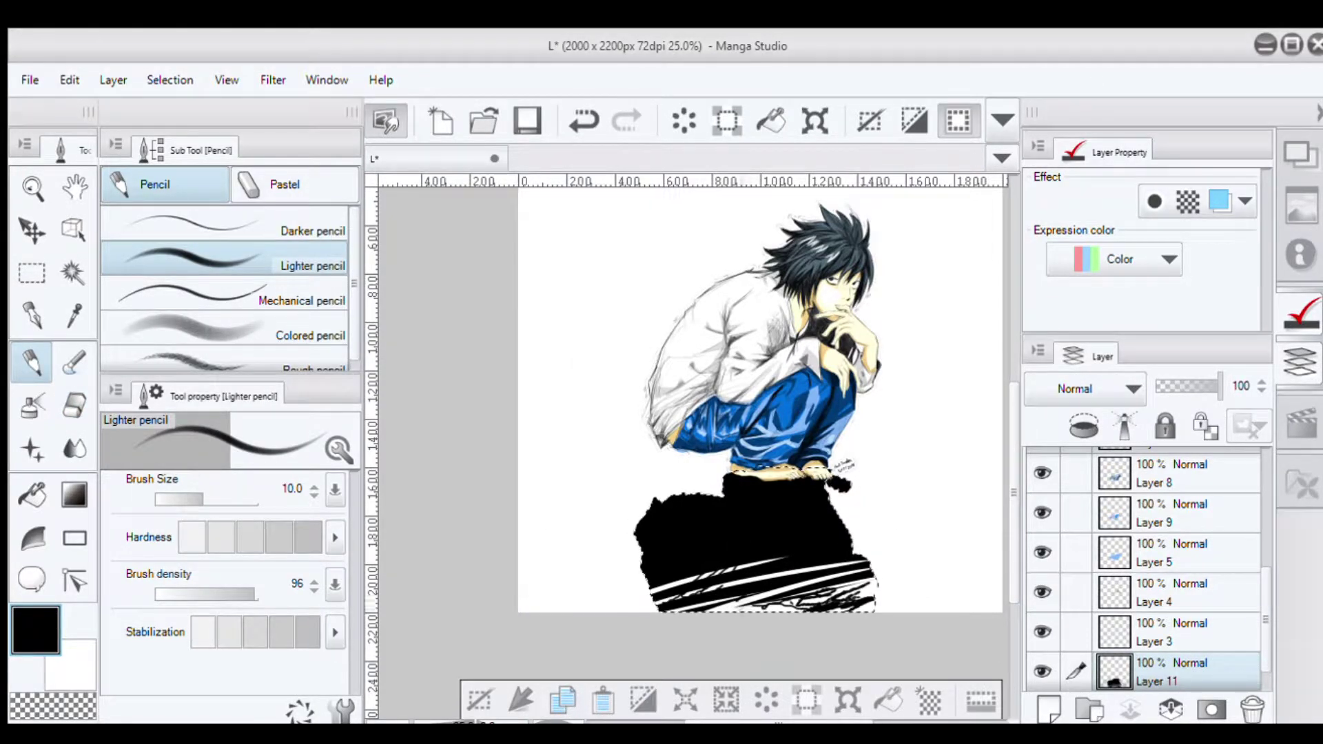
pyautogui.press(']')
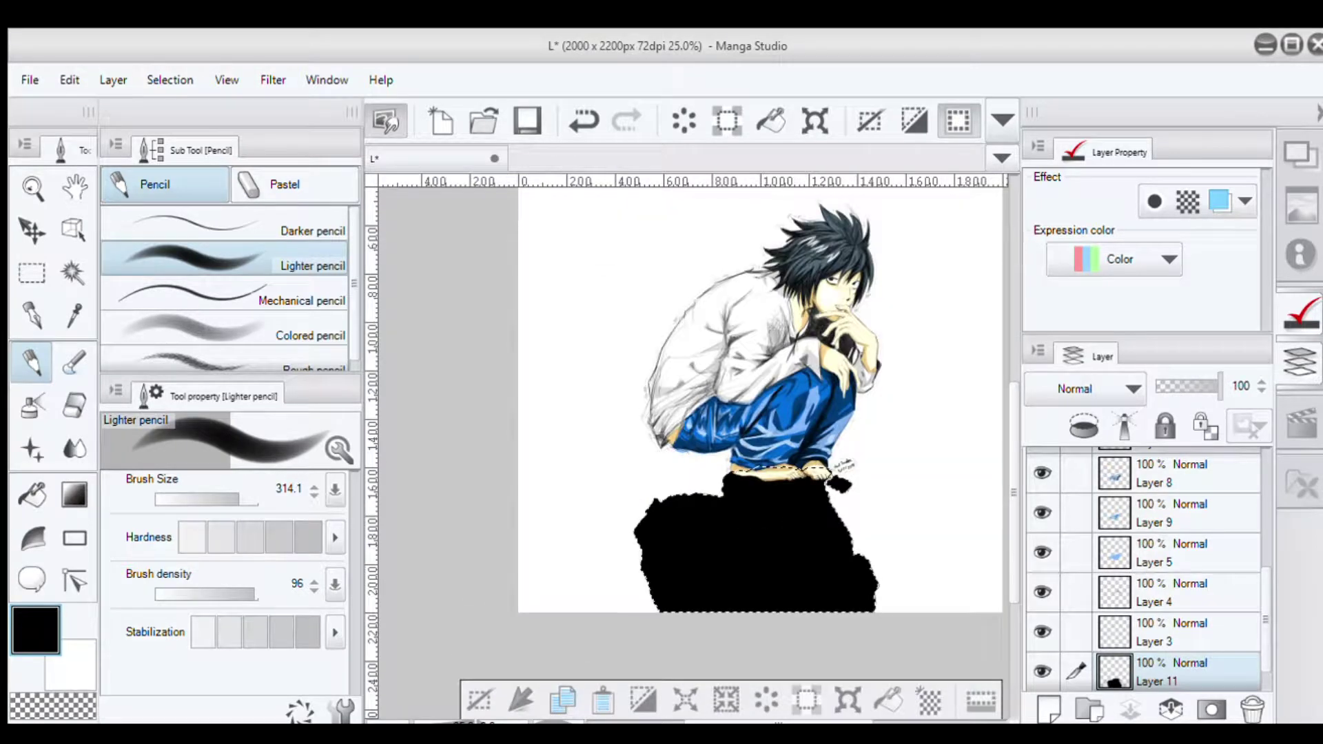
# Step: Fade the black shadow from its lower end upwards on Layer 11 with a transparent Soft airbrush of size 414.7
pyautogui.press('e')
pyautogui.press('b')
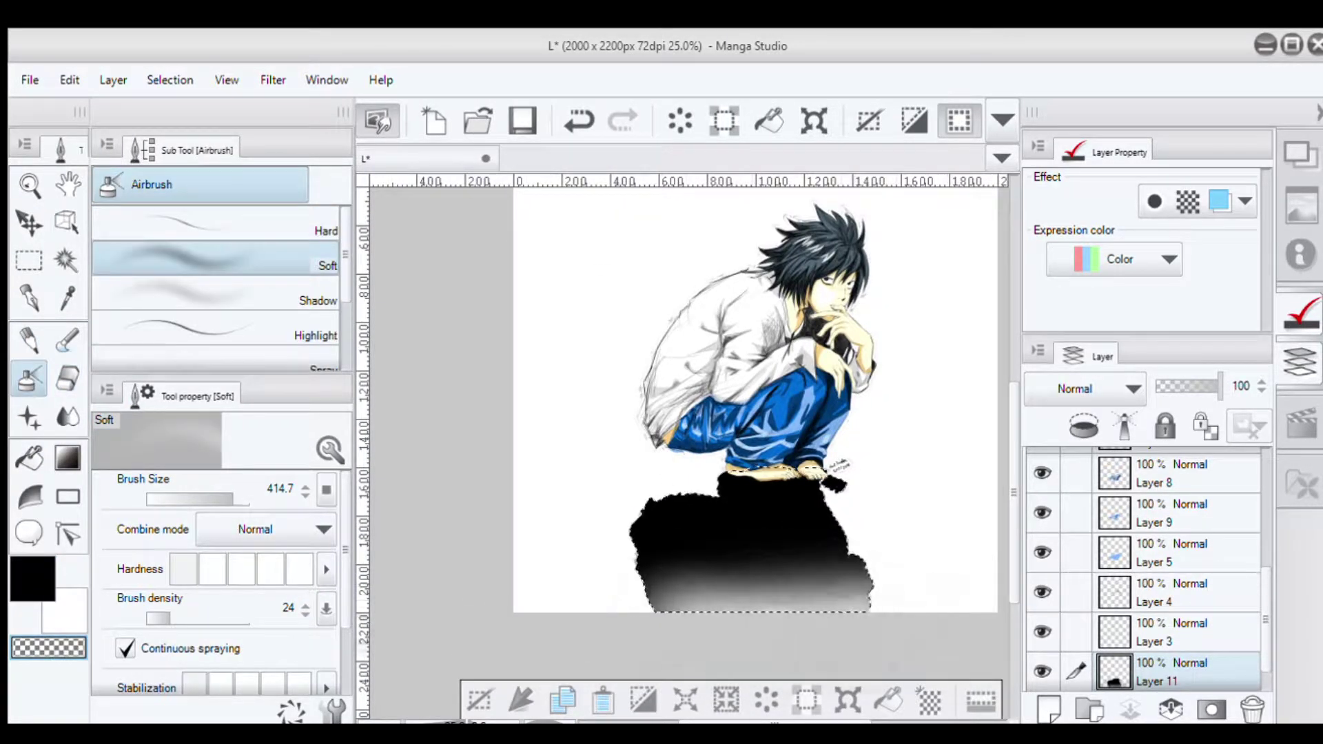
# Step: Hide Layer 11, auto-select the figure's surroundings and fill the figure's silhouette with white on a new layer above it
pyautogui.click(1200, 672)
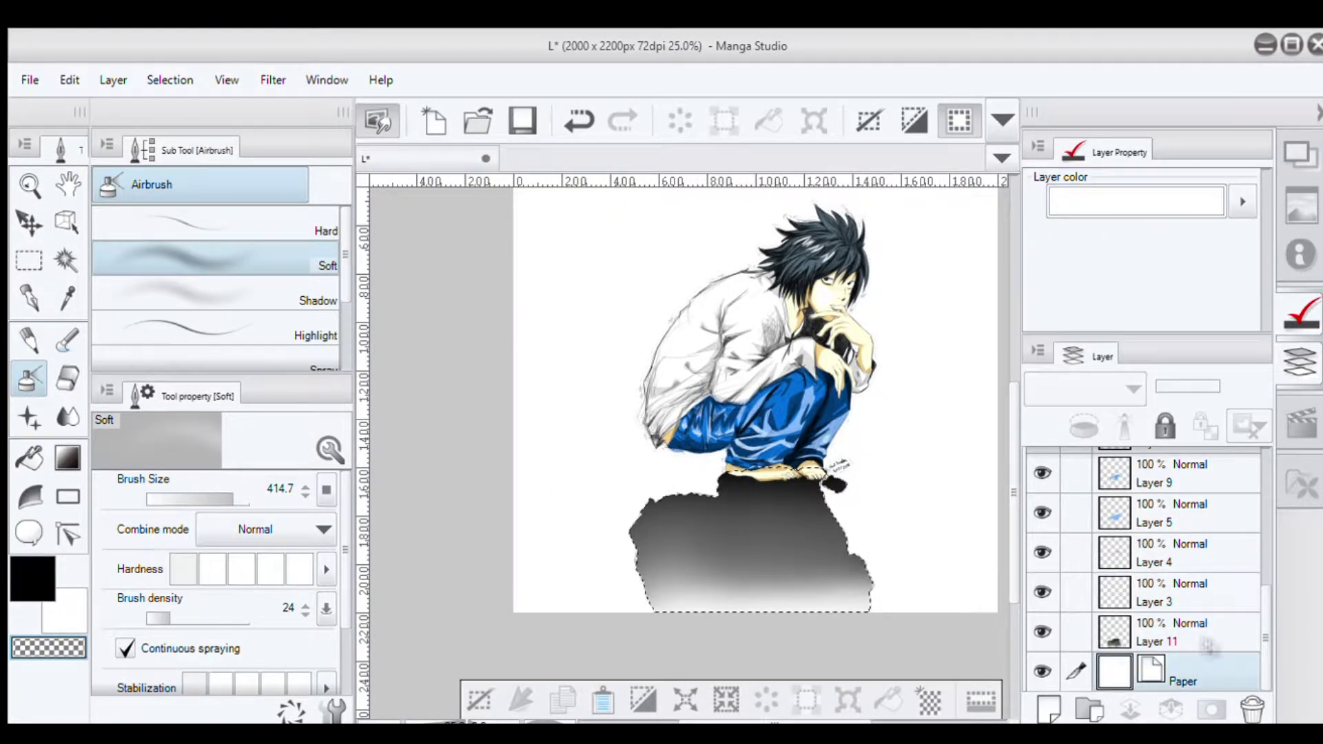
pyautogui.hotkey('ctrl', 'shift', 'n')
pyautogui.press('w')
pyautogui.scroll(2, 838, 536)
pyautogui.click(859, 472)
pyautogui.scroll(-1, 841, 582)
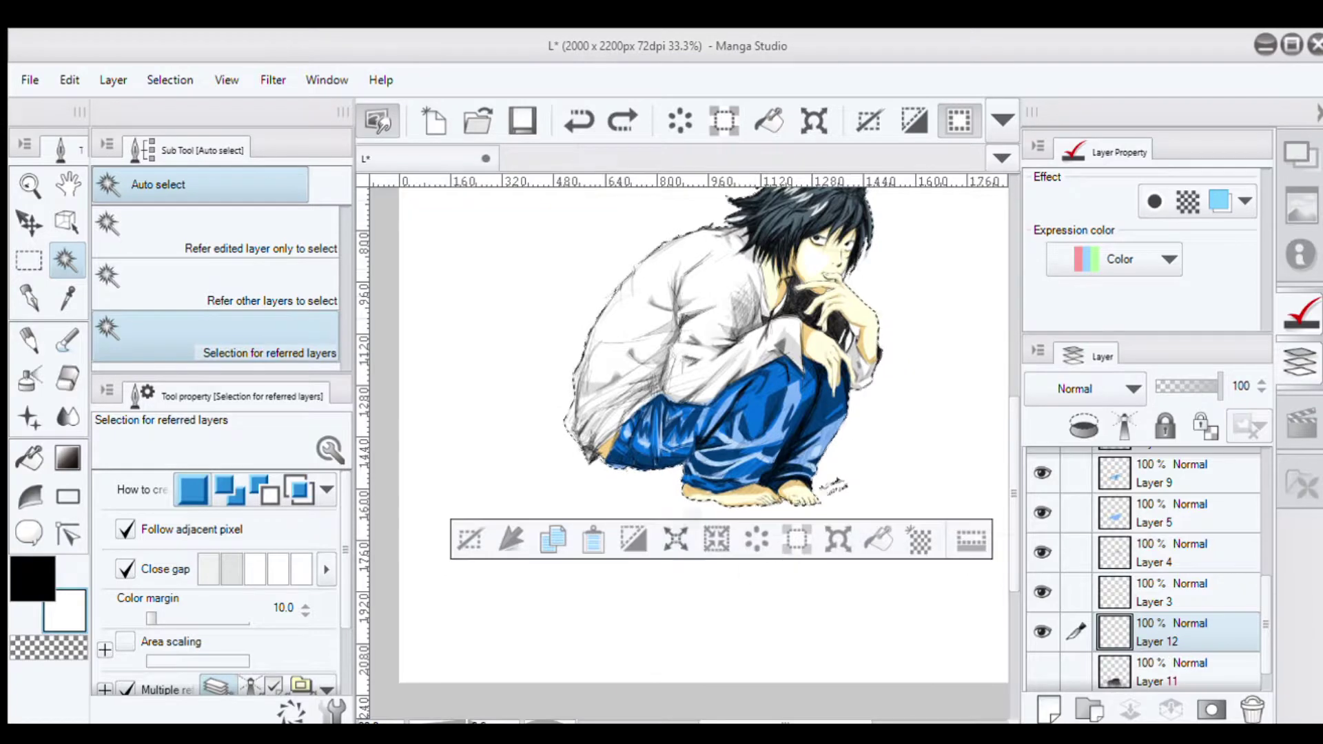
# Step: Show Layer 11 again and paint the whole background teal on a new layer directly below it using the Lighter pencil
pyautogui.hotkey('ctrl', 'shift', 'n')
pyautogui.click(1043, 632)
pyautogui.press('p')
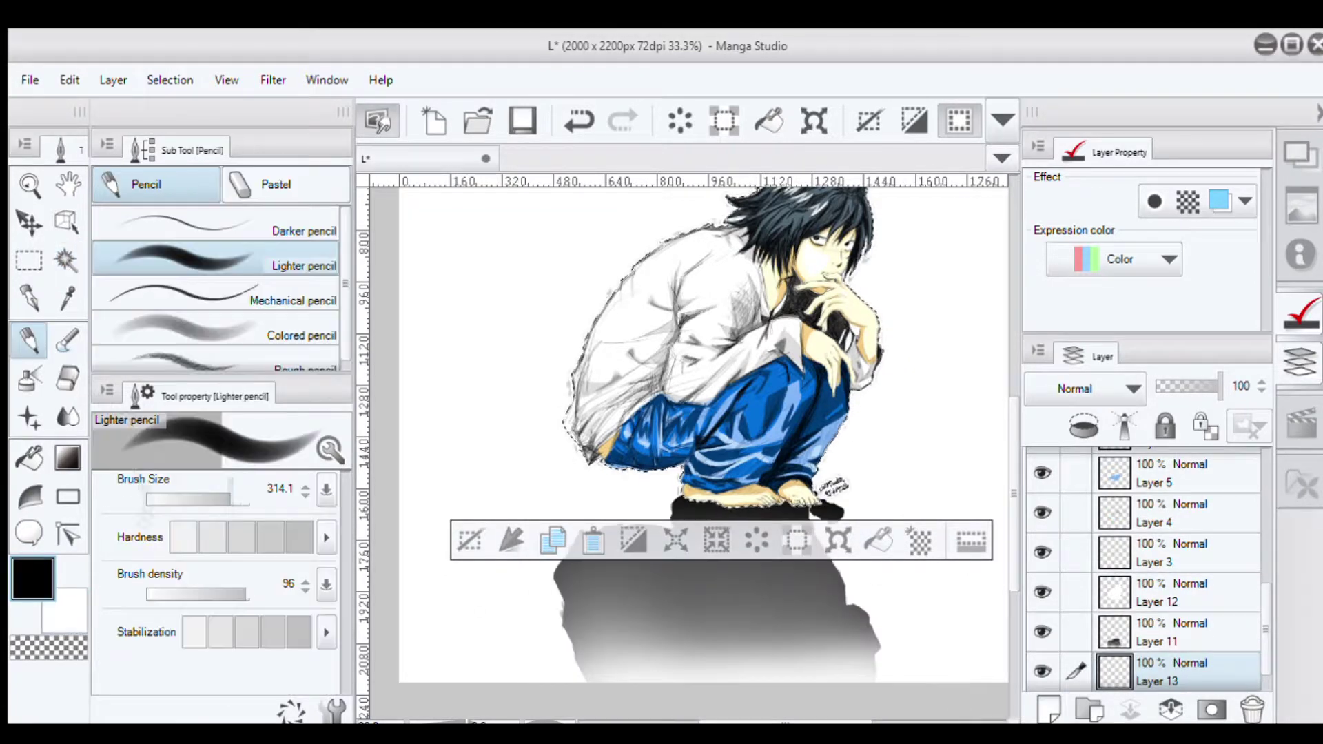
pyautogui.hotkey('ctrl', 'd')
pyautogui.moveTo(448, 572)
pyautogui.mouseDown()
pyautogui.moveTo(931, 565)
pyautogui.moveTo(523, 496)
pyautogui.mouseUp()
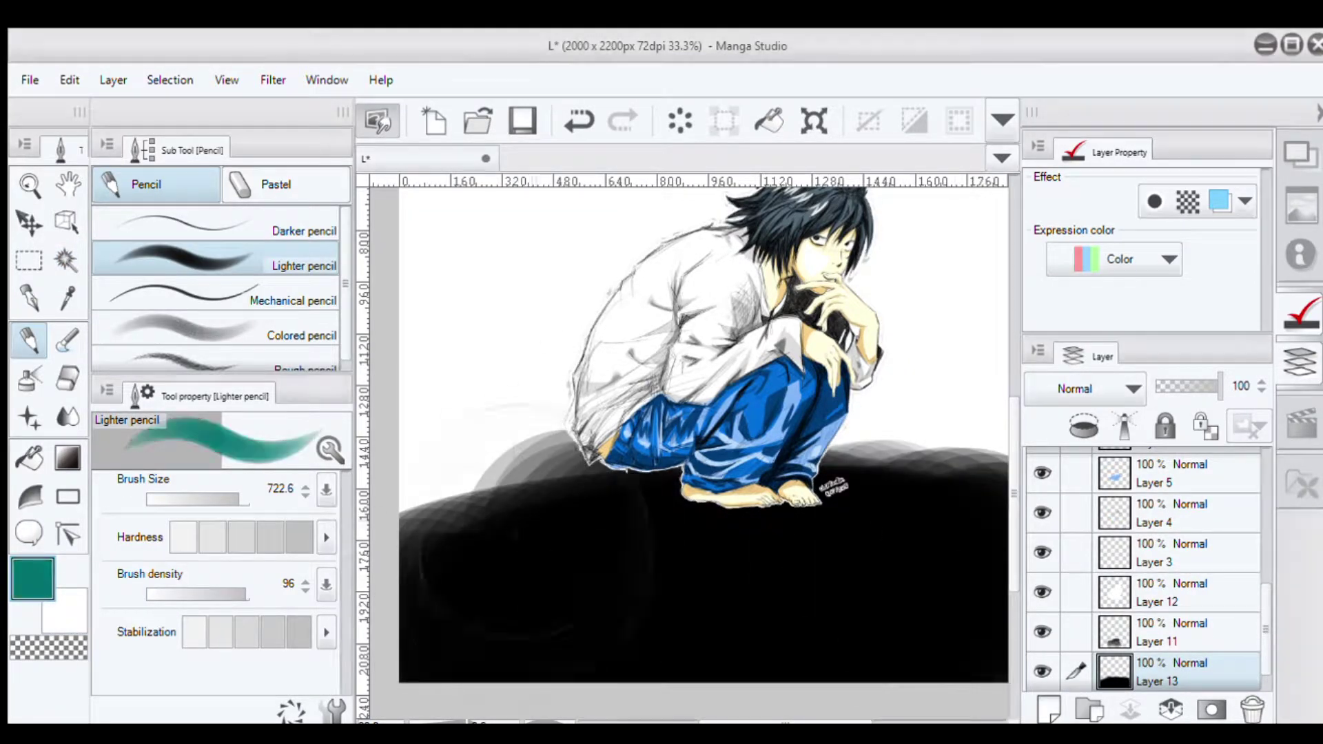
pyautogui.moveTo(448, 552); pyautogui.dragTo(896, 276)
pyautogui.hotkey('ctrl', '-')
pyautogui.scroll(2, 811, 673)
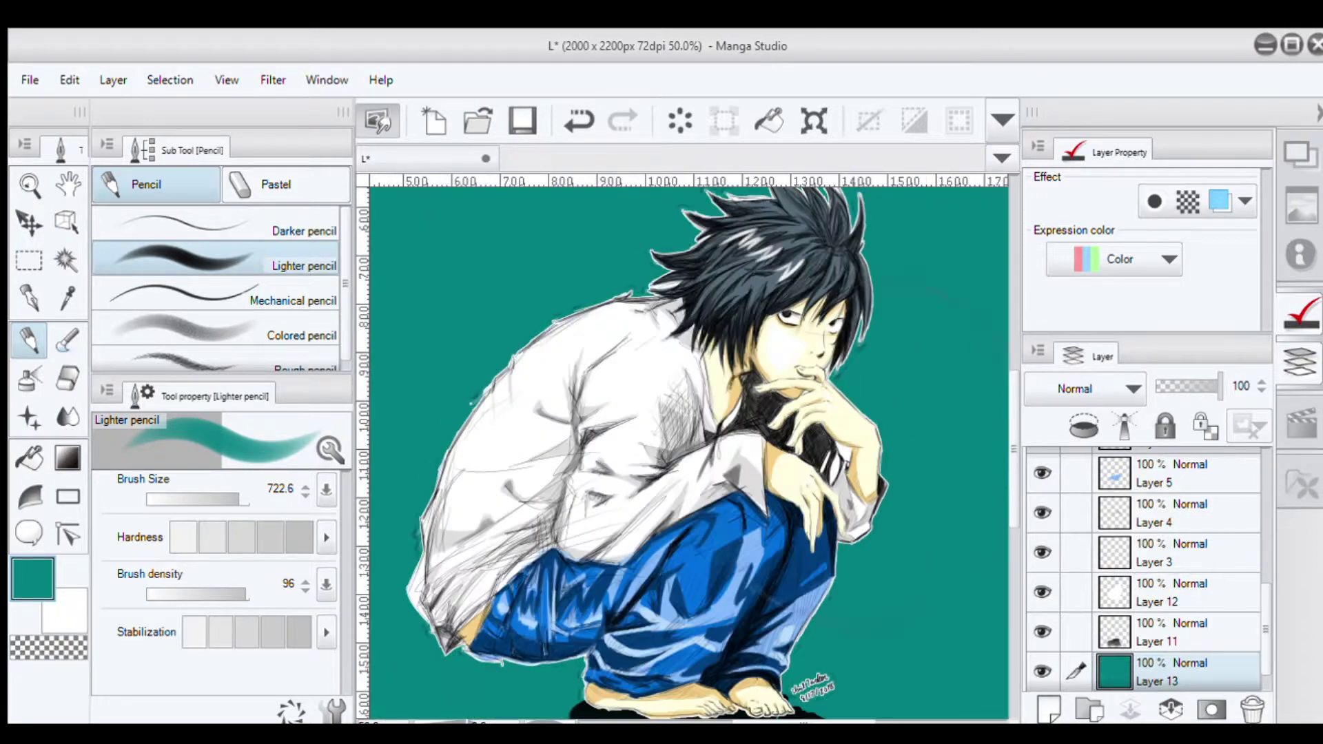
# Step: Cover the white fringe around the hair, hands and sleeve with teal on Layer 12, using pencil sizes 80 and 70
pyautogui.click(1172, 592)
pyautogui.press('[')
pyautogui.moveTo(662, 227); pyautogui.dragTo(771, 193)
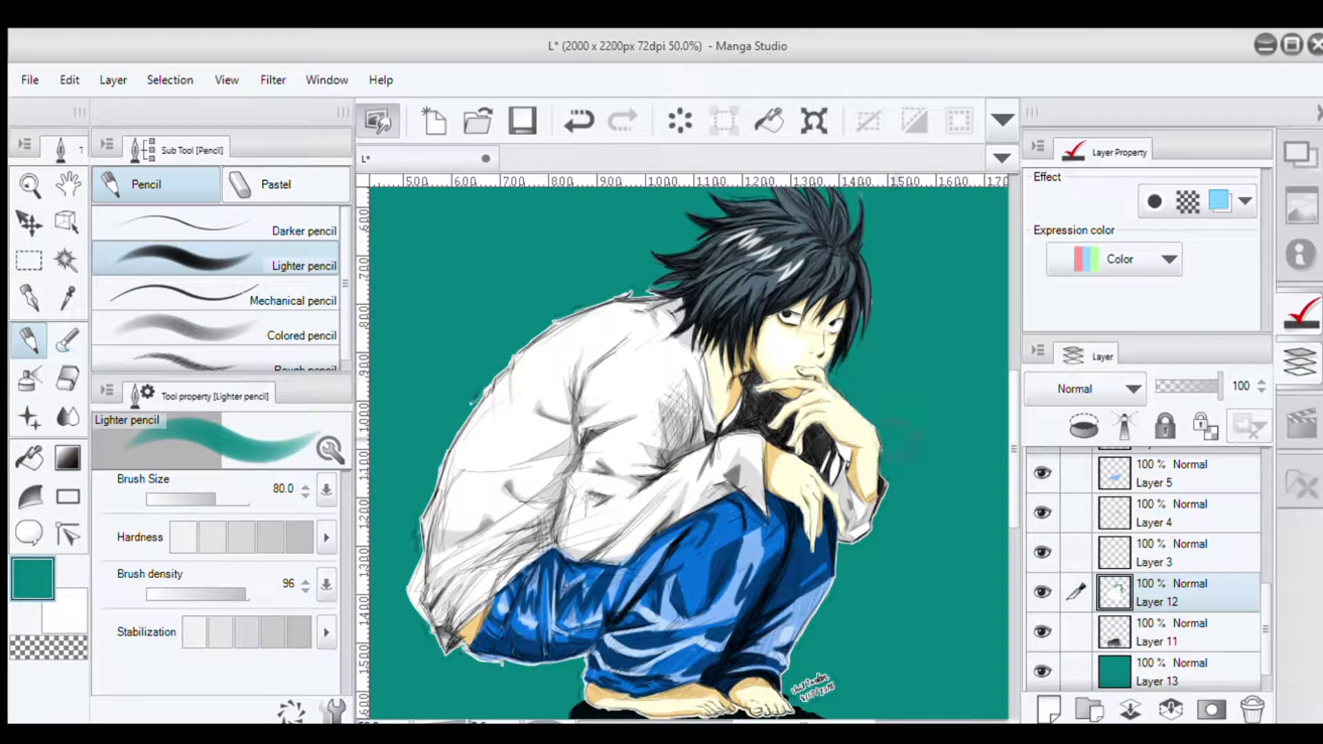
pyautogui.press('[')
pyautogui.scroll(2, 857, 450)
pyautogui.moveTo(814, 355); pyautogui.dragTo(727, 193)
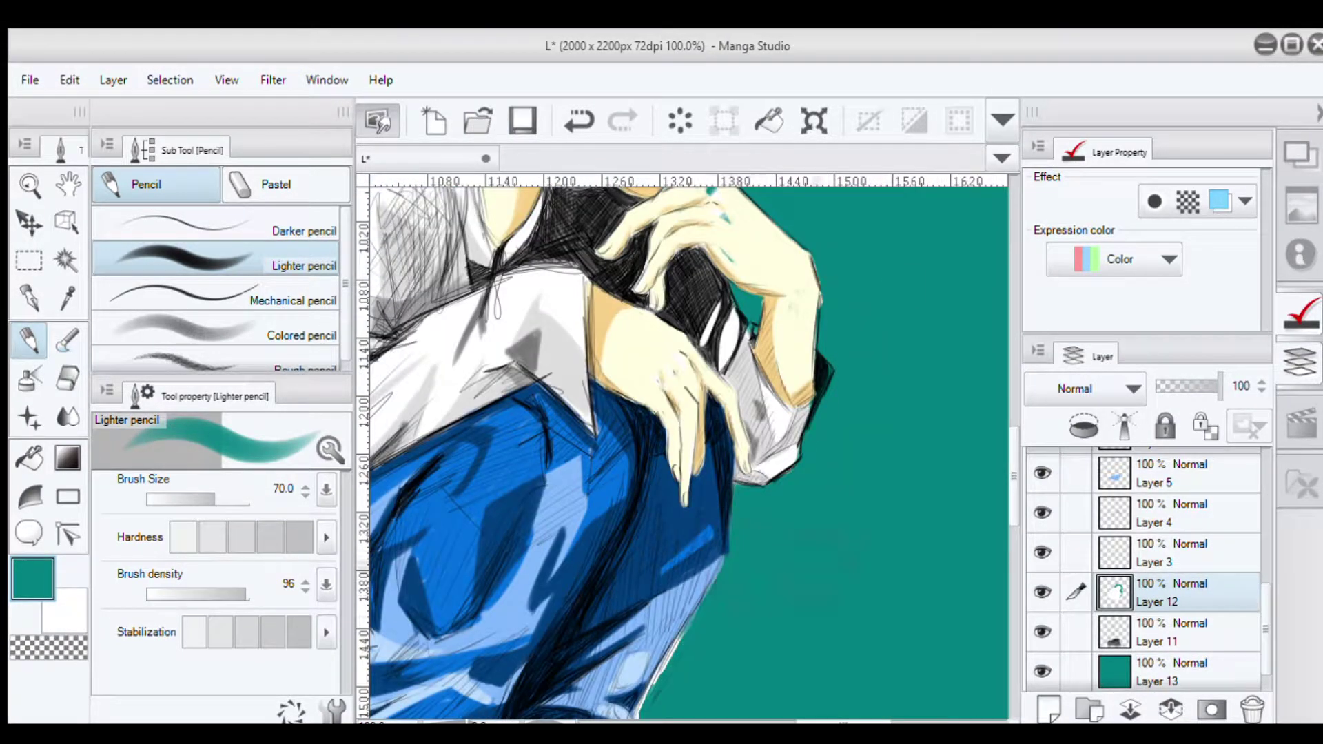
pyautogui.moveTo(689, 441); pyautogui.dragTo(747, 209)
# Step: Lock Layer 12's transparent pixels and paint teal over the white fringe along the shins, feet and lower back of the shirt
pyautogui.click(1205, 426)
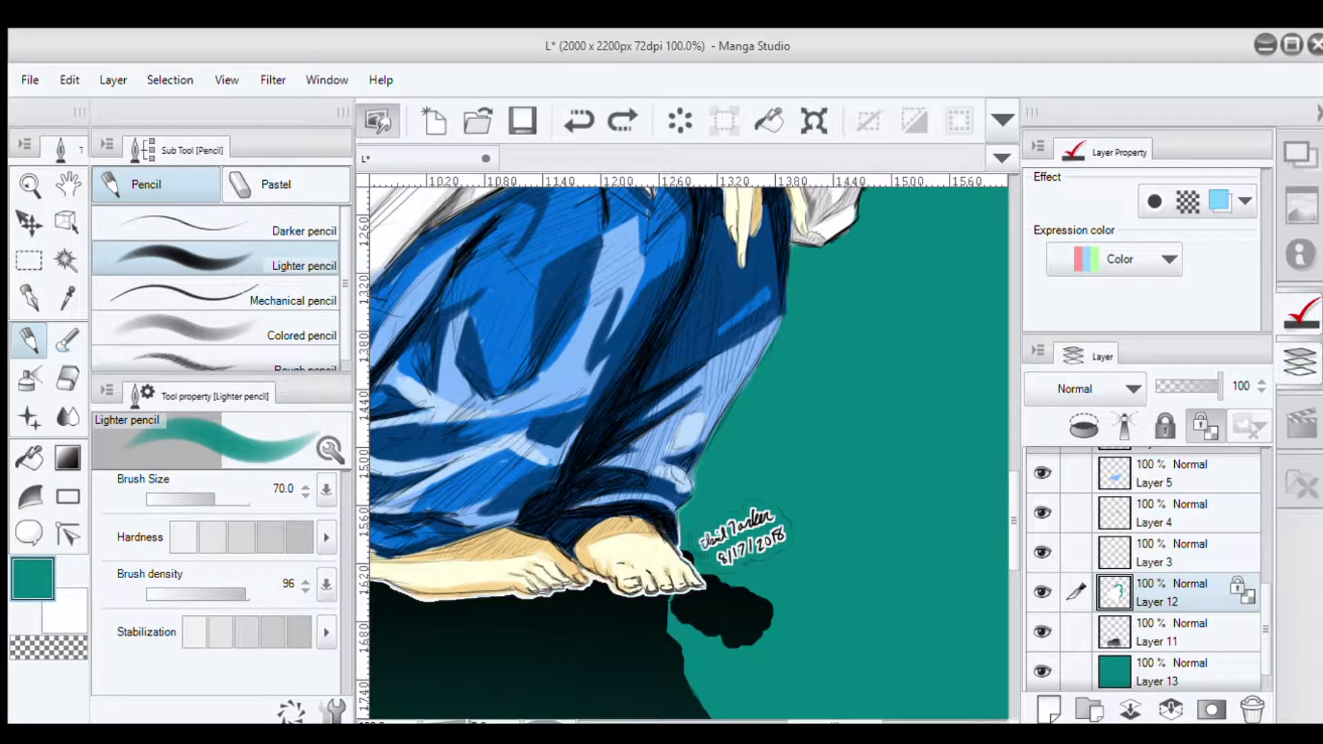
pyautogui.moveTo(558, 593); pyautogui.dragTo(682, 583)
pyautogui.moveTo(386, 610); pyautogui.dragTo(703, 572)
pyautogui.moveTo(620, 414)
pyautogui.mouseDown()
pyautogui.moveTo(861, 413)
pyautogui.moveTo(668, 337)
pyautogui.mouseUp()
pyautogui.moveTo(483, 345)
pyautogui.mouseDown()
pyautogui.moveTo(655, 359)
pyautogui.moveTo(1055, 517)
pyautogui.mouseUp()
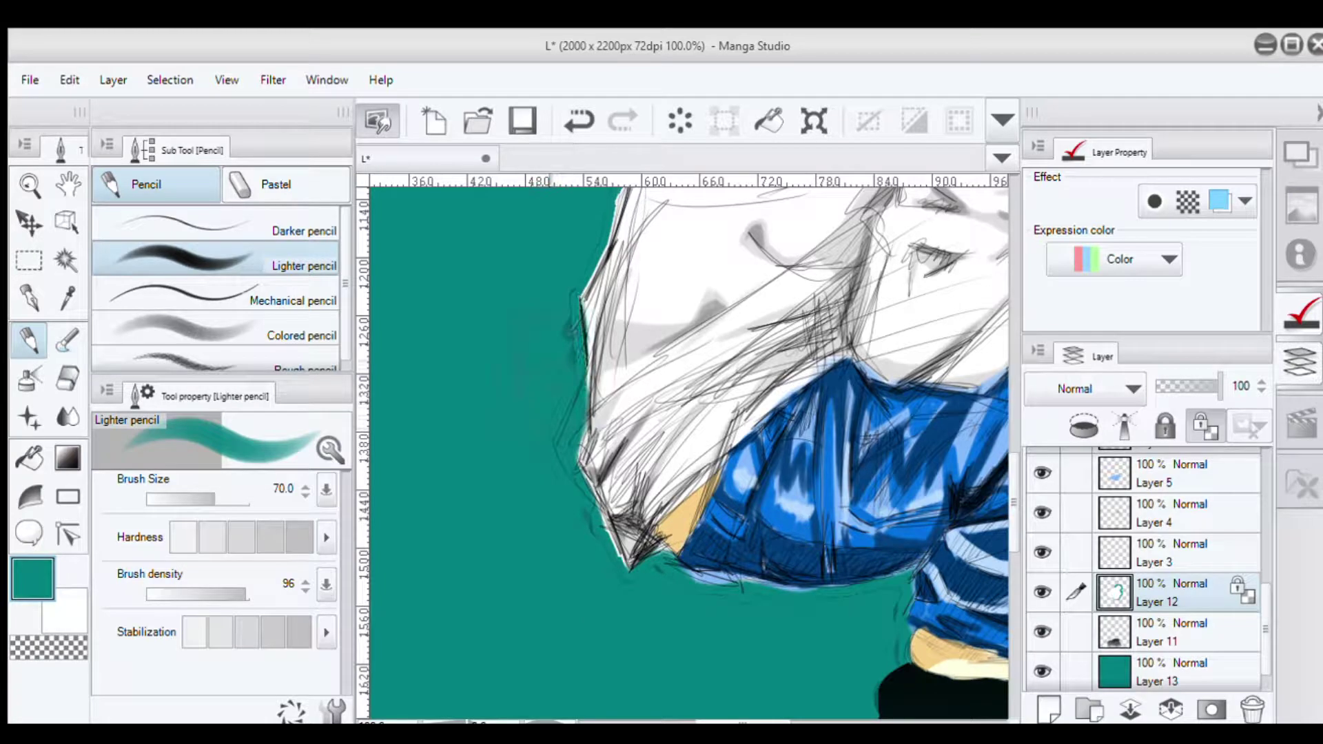
# Step: Finish cleaning the fringe along the back and touch up the thigh's underside on Layer 8 with a dark blue size 20 pencil
pyautogui.hotkey('ctrl', '-')
pyautogui.moveTo(689, 310); pyautogui.dragTo(662, 606)
pyautogui.hotkey('ctrl', '-')
pyautogui.hotkey('ctrl', '-')
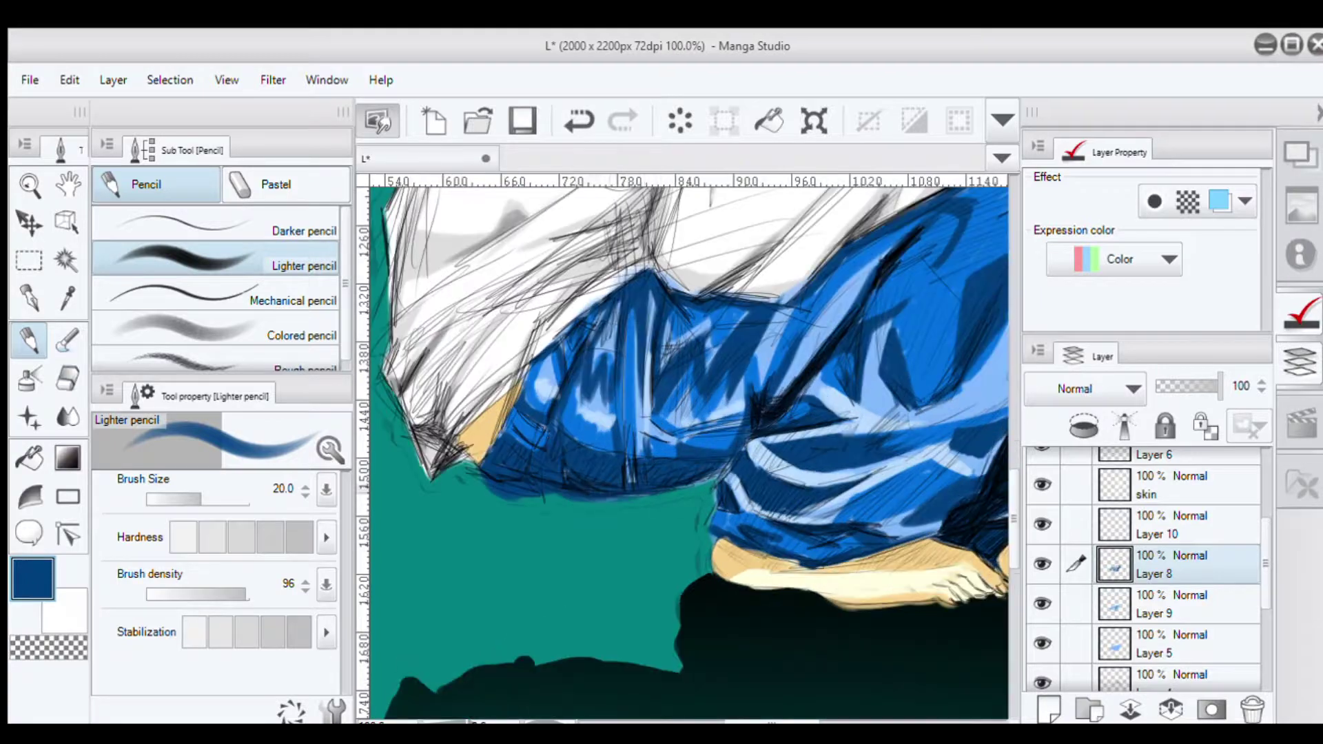
pyautogui.press('e')
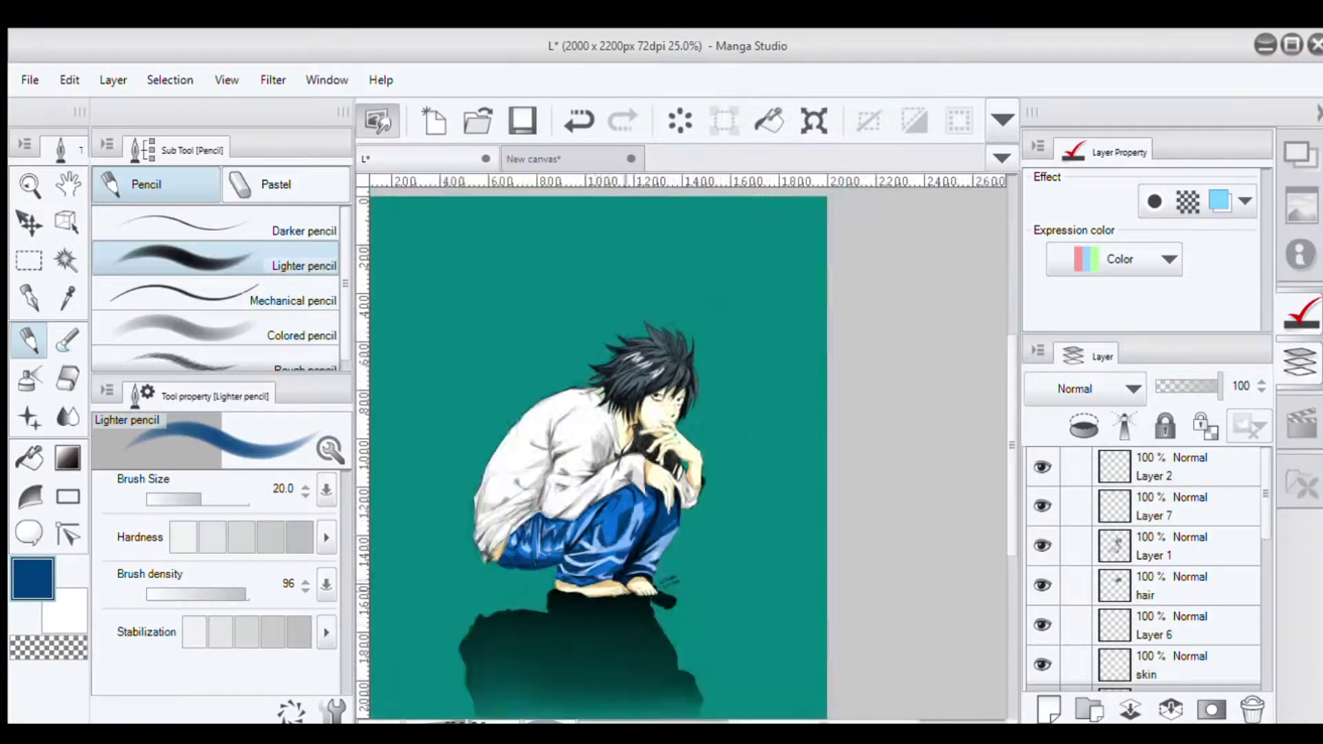
# Step: Draw tall, translucent black rounded rectangles at 23 opacity behind the figure on a new layer above Layer 13
pyautogui.press('m')
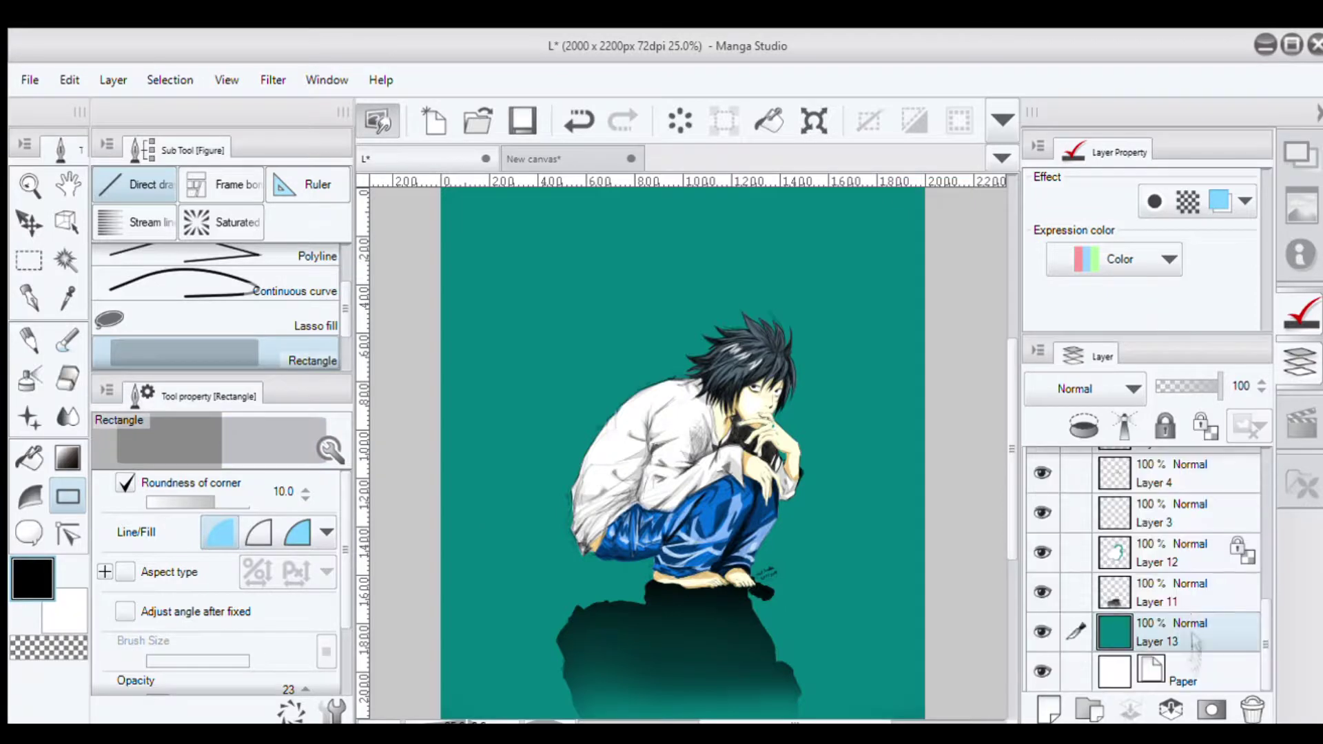
pyautogui.click(1049, 710)
pyautogui.moveTo(457, 432); pyautogui.dragTo(529, 591)
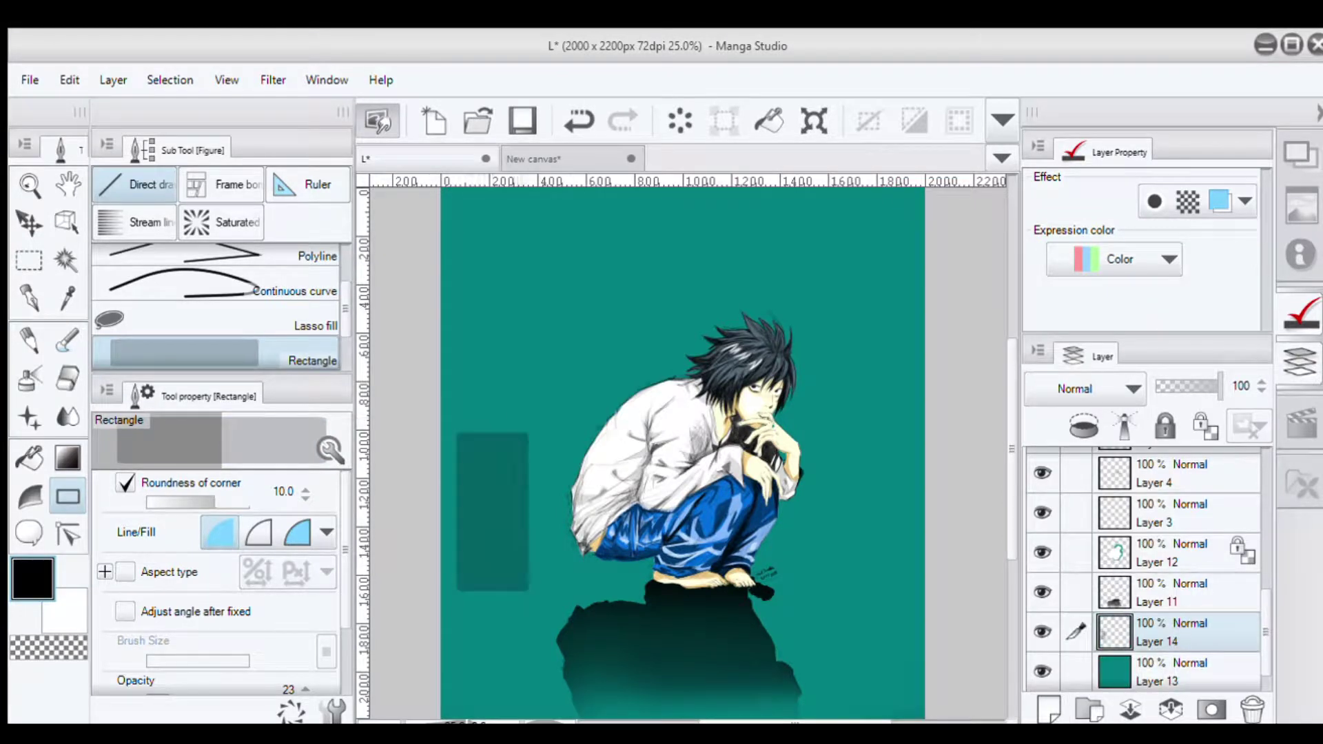
pyautogui.moveTo(512, 333); pyautogui.dragTo(624, 600)
pyautogui.moveTo(682, 423); pyautogui.dragTo(877, 443)
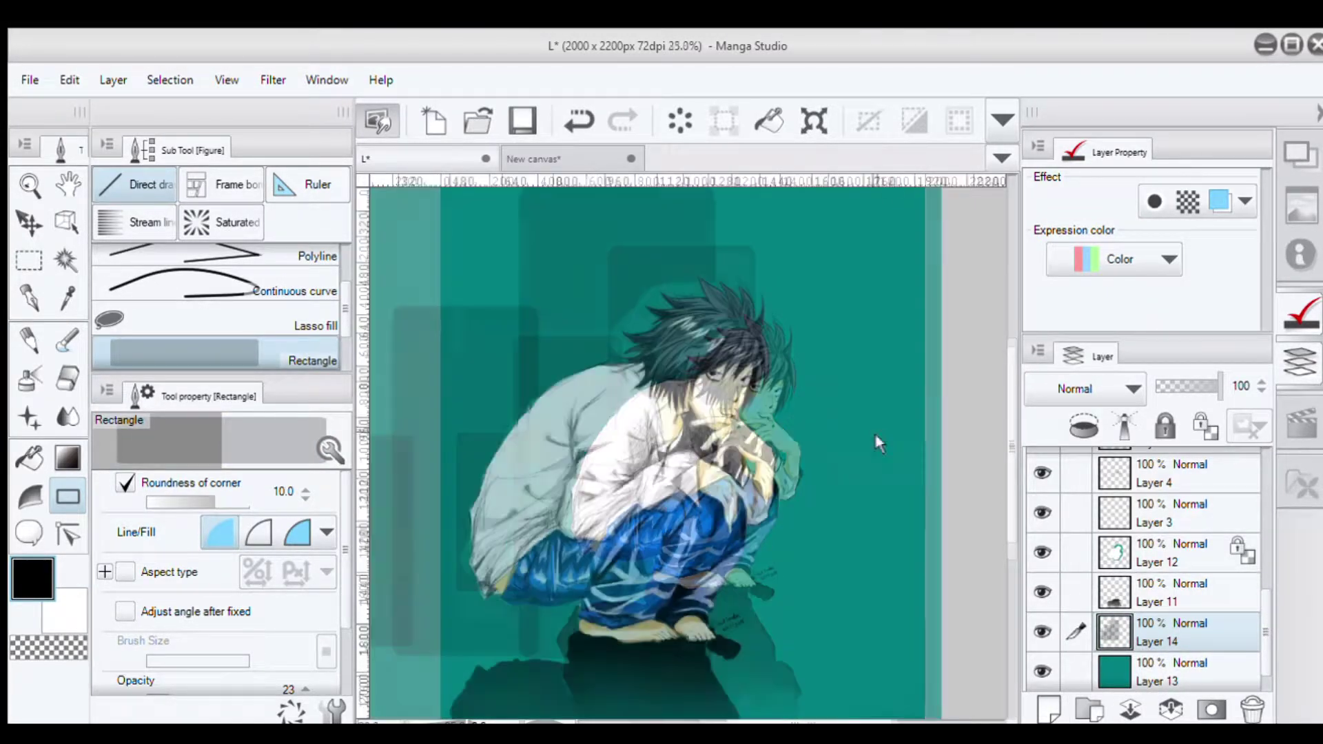
pyautogui.scroll(-3, 779, 304)
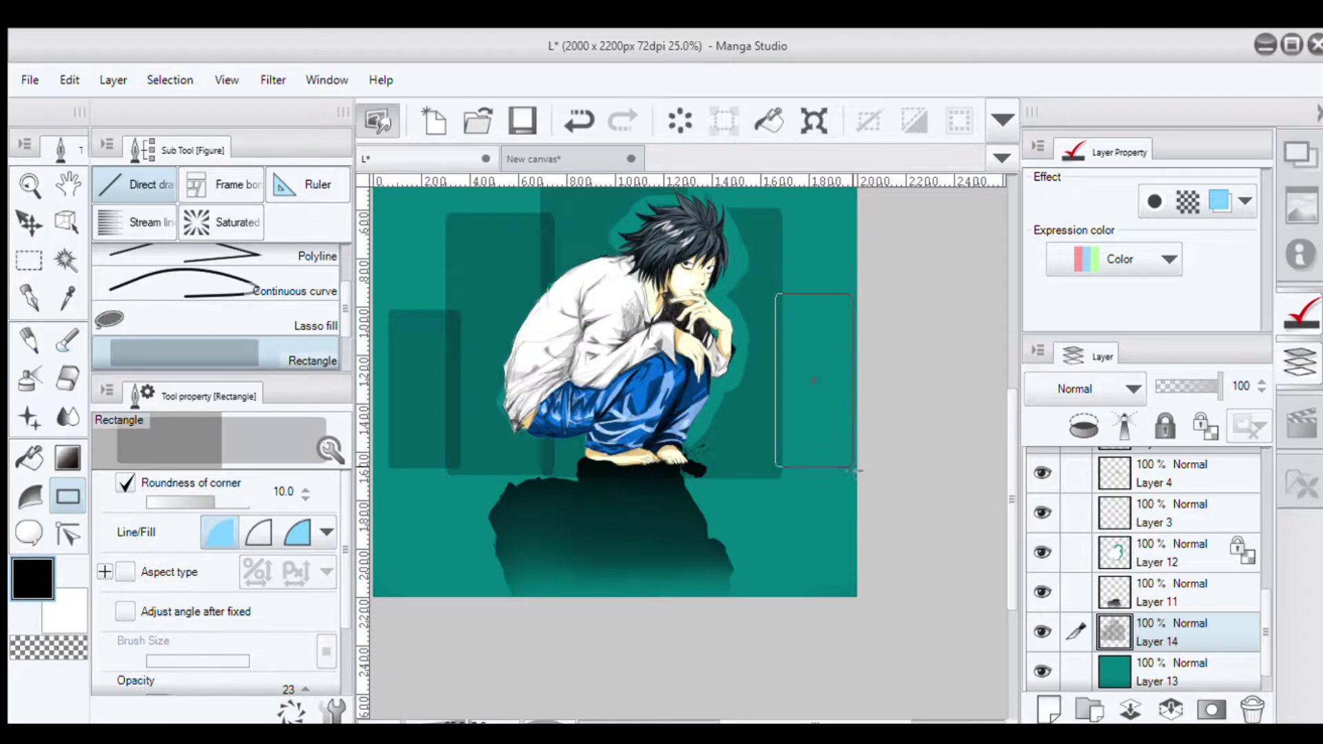
pyautogui.scroll(3, 814, 380)
pyautogui.moveTo(524, 483); pyautogui.dragTo(602, 616)
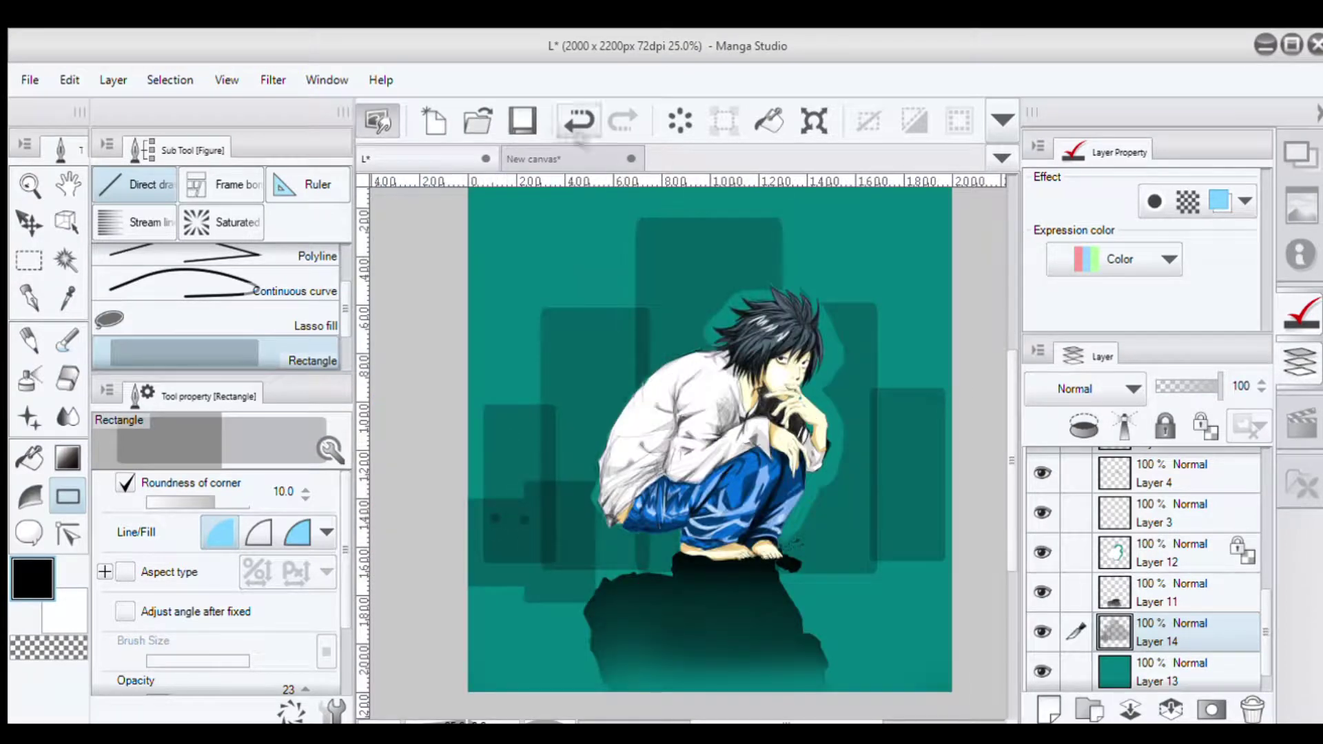
# Step: Add shorter overlapping rectangles low on both sides of the figure and fade their lower ends with a Soft eraser
pyautogui.click(579, 121)
pyautogui.moveTo(591, 505); pyautogui.dragTo(680, 597)
pyautogui.moveTo(829, 507); pyautogui.dragTo(865, 574)
pyautogui.moveTo(797, 455); pyautogui.dragTo(888, 610)
pyautogui.moveTo(880, 489); pyautogui.dragTo(950, 581)
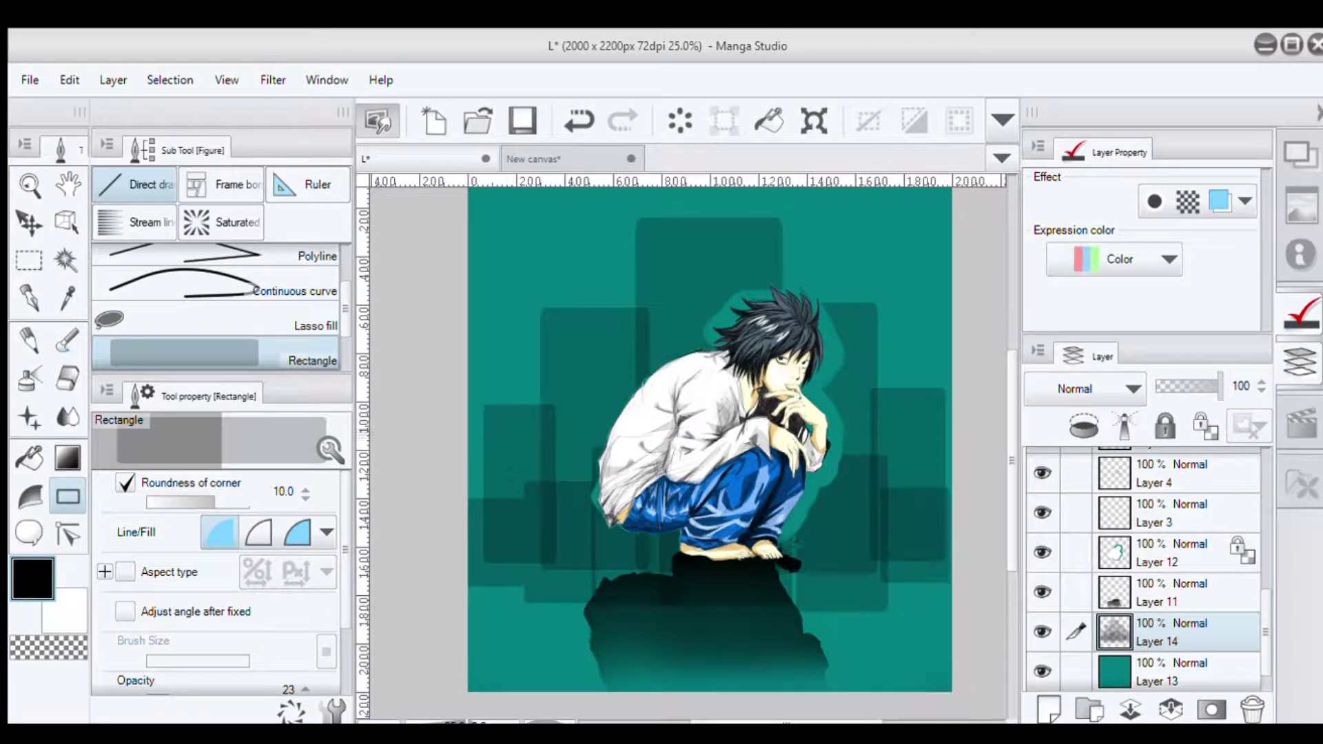
pyautogui.moveTo(468, 552); pyautogui.dragTo(596, 630)
pyautogui.moveTo(823, 550); pyautogui.dragTo(951, 616)
pyautogui.click(66, 378)
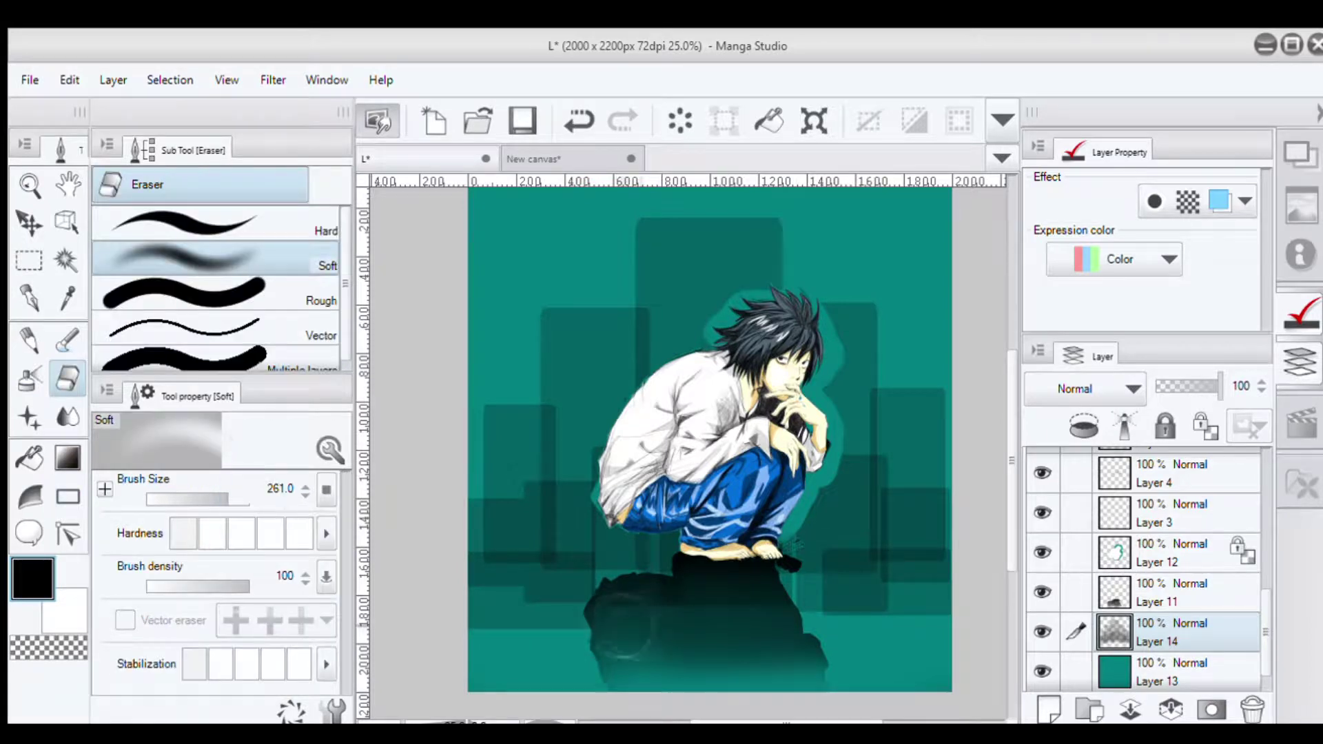
pyautogui.hotkey('ctrl', '+')
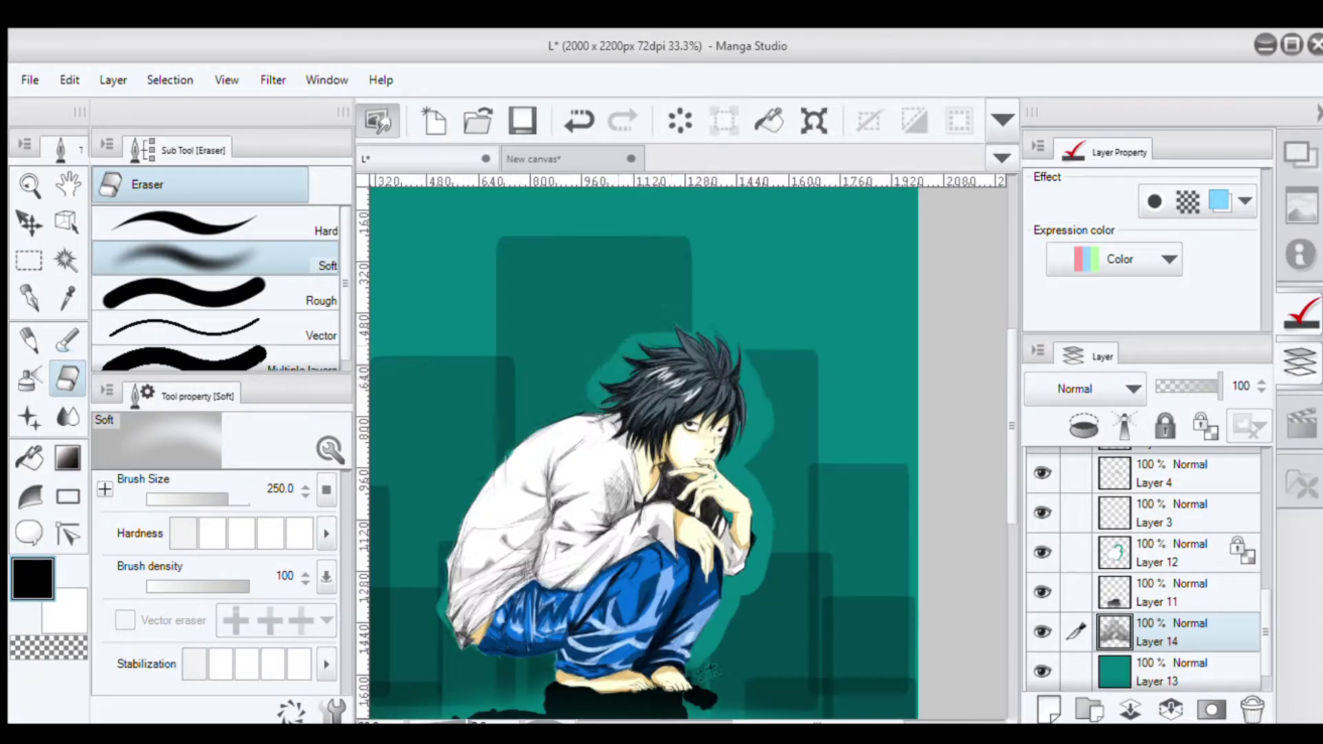
# Step: Remove the teal halo around the hair, hands and sleeve on Layer 12 and touch up with a white size 20 pencil
pyautogui.click(1171, 552)
pyautogui.hotkey('ctrl', 'z')
pyautogui.hotkey('ctrl', '+')
pyautogui.hotkey('ctrl', '+')
pyautogui.click(214, 501)
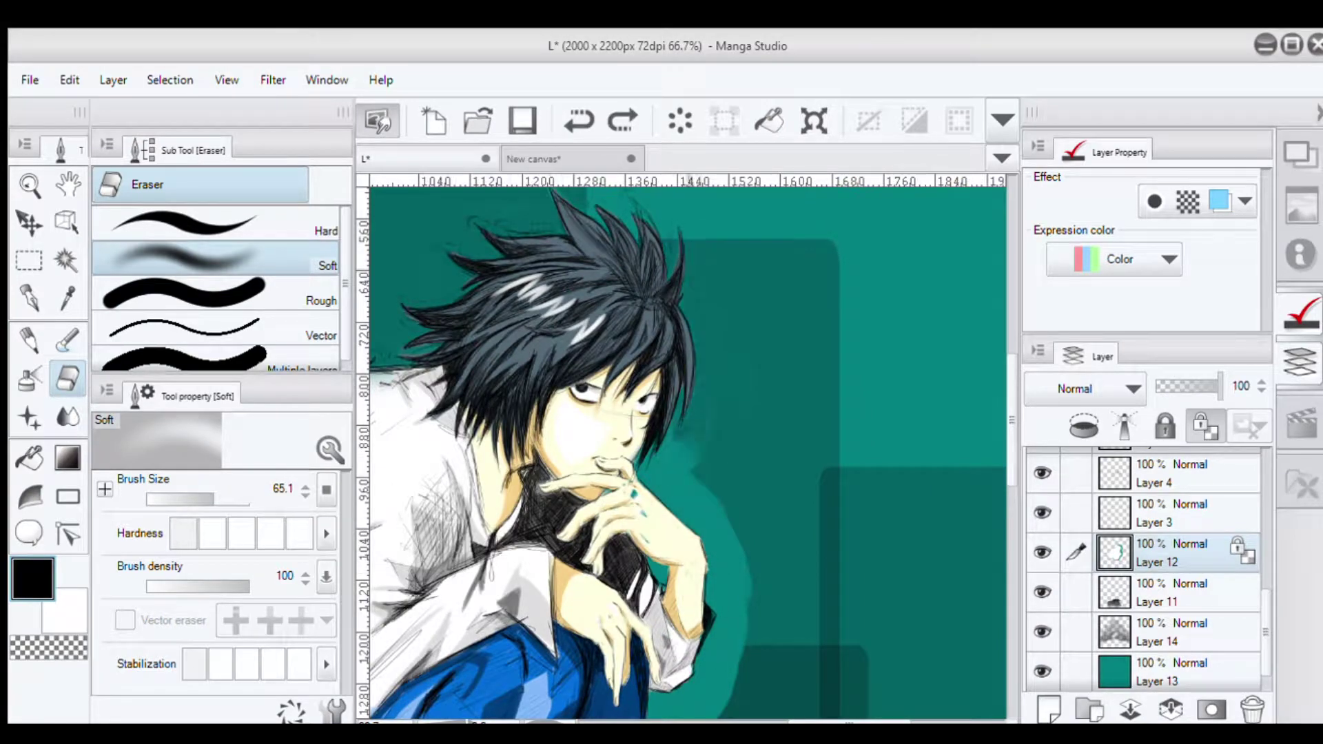
pyautogui.moveTo(723, 620); pyautogui.dragTo(999, 510)
pyautogui.hotkey('ctrl', '0')
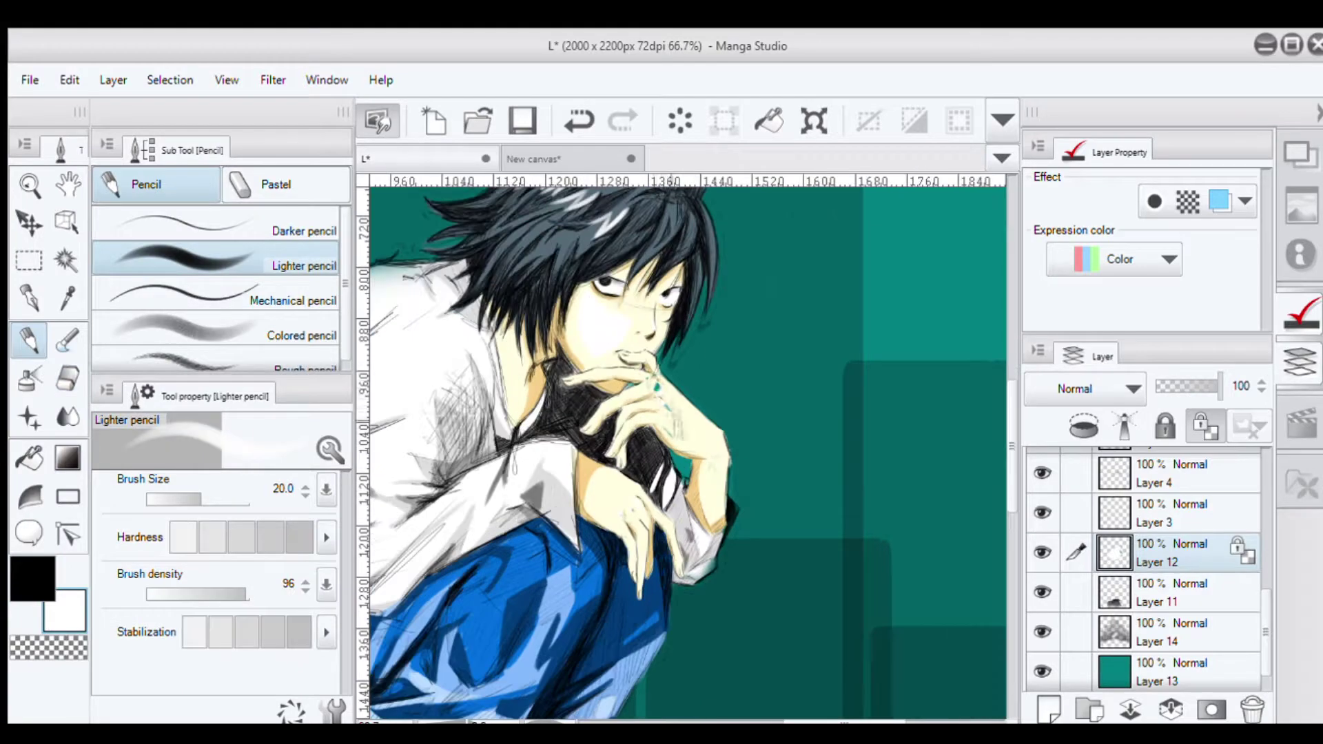
pyautogui.hotkey('ctrl', '0')
# Step: Airbrush soft grey fog over the feet and shadow on a new layer placed at the top of the stack
pyautogui.click(1172, 592)
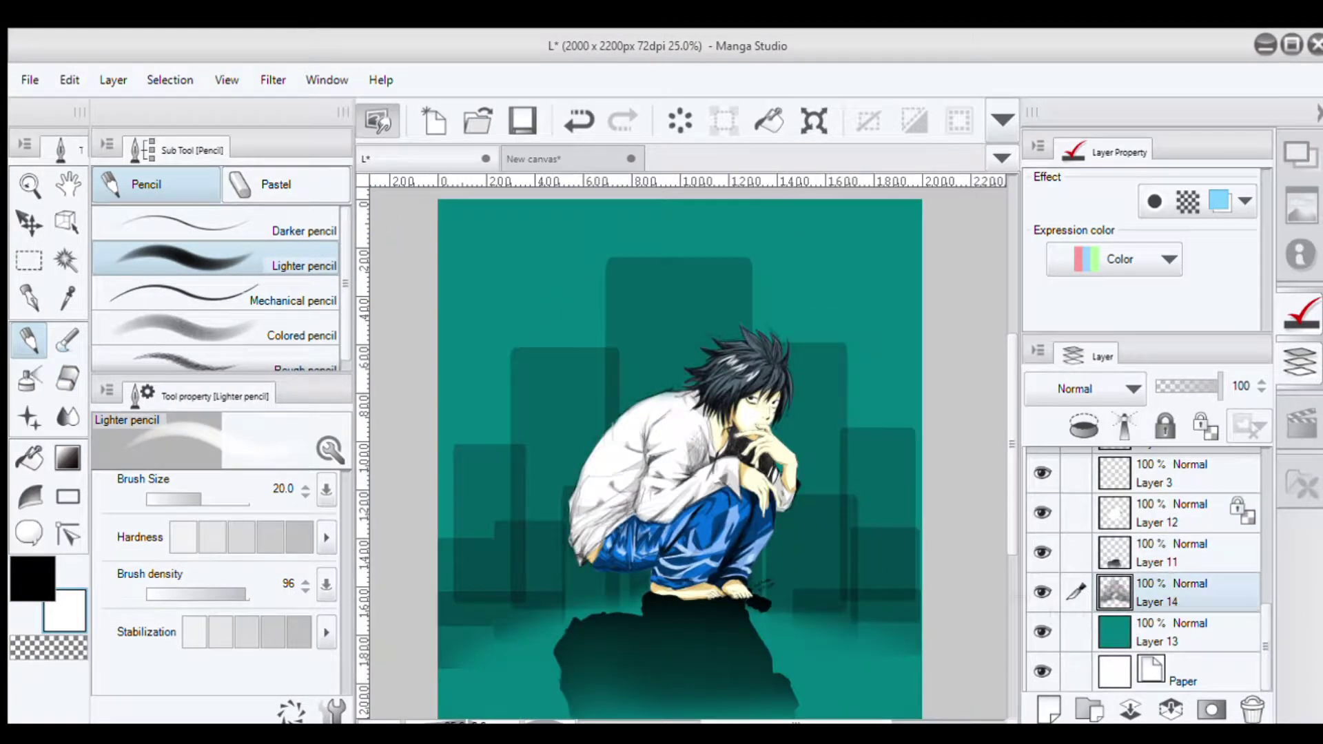
pyautogui.hotkey('ctrl', 'shift', 'n')
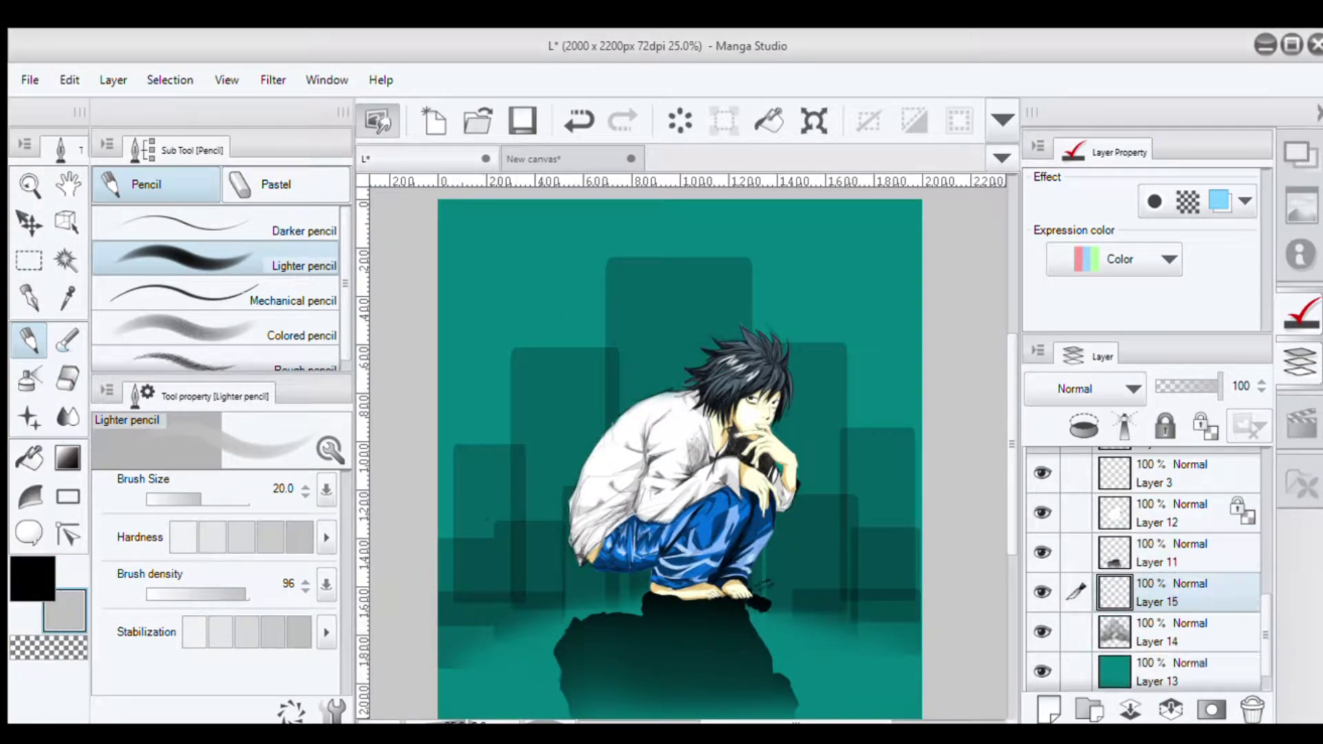
pyautogui.press('b')
pyautogui.moveTo(1172, 593); pyautogui.dragTo(1194, 472)
pyautogui.moveTo(896, 586)
pyautogui.mouseDown()
pyautogui.moveTo(818, 589)
pyautogui.moveTo(506, 607)
pyautogui.moveTo(485, 621)
pyautogui.moveTo(885, 563)
pyautogui.moveTo(753, 563)
pyautogui.moveTo(552, 676)
pyautogui.mouseUp()
pyautogui.moveTo(689, 448)
pyautogui.mouseDown()
pyautogui.moveTo(724, 379)
pyautogui.moveTo(738, 228)
pyautogui.mouseUp()
pyautogui.moveTo(896, 537); pyautogui.dragTo(510, 514)
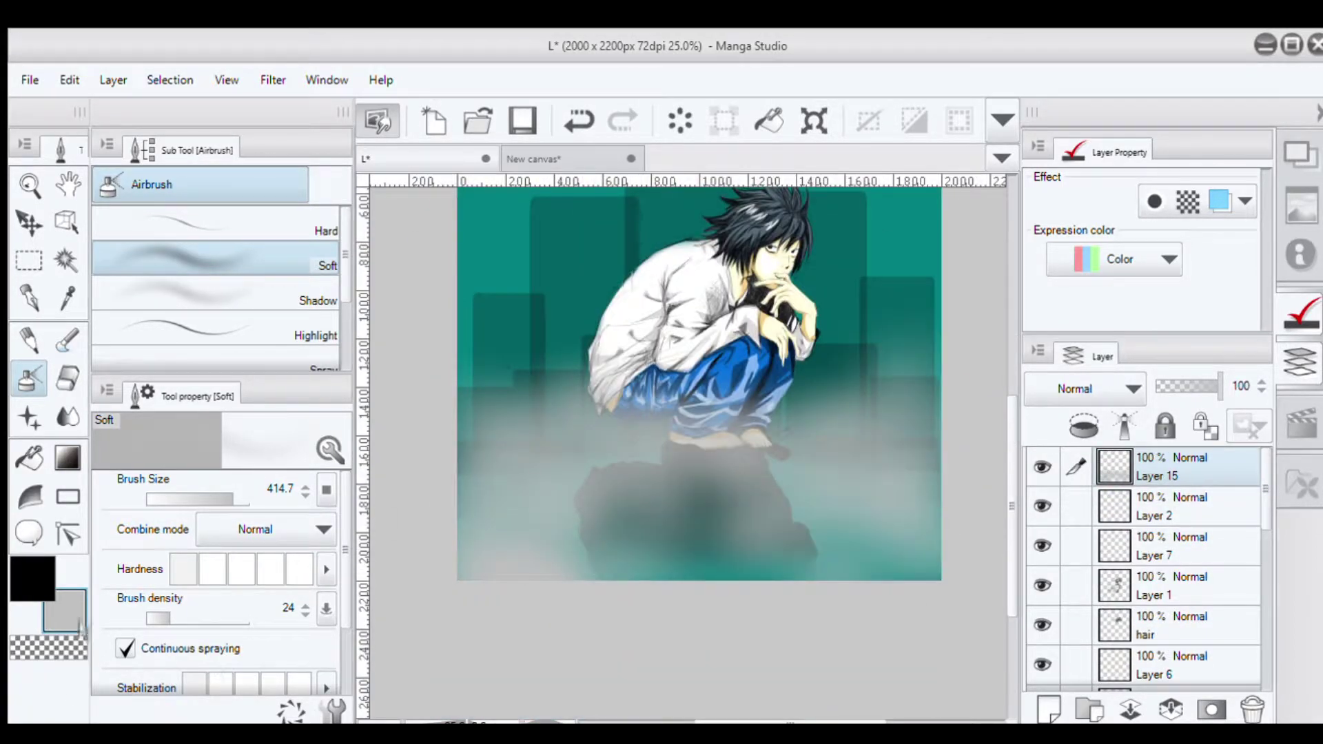
pyautogui.moveTo(689, 345); pyautogui.dragTo(680, 441)
# Step: Try out the Bloodstain decoration brush in grey and black, and undo the test stamp
pyautogui.scroll(-5, 1172, 565)
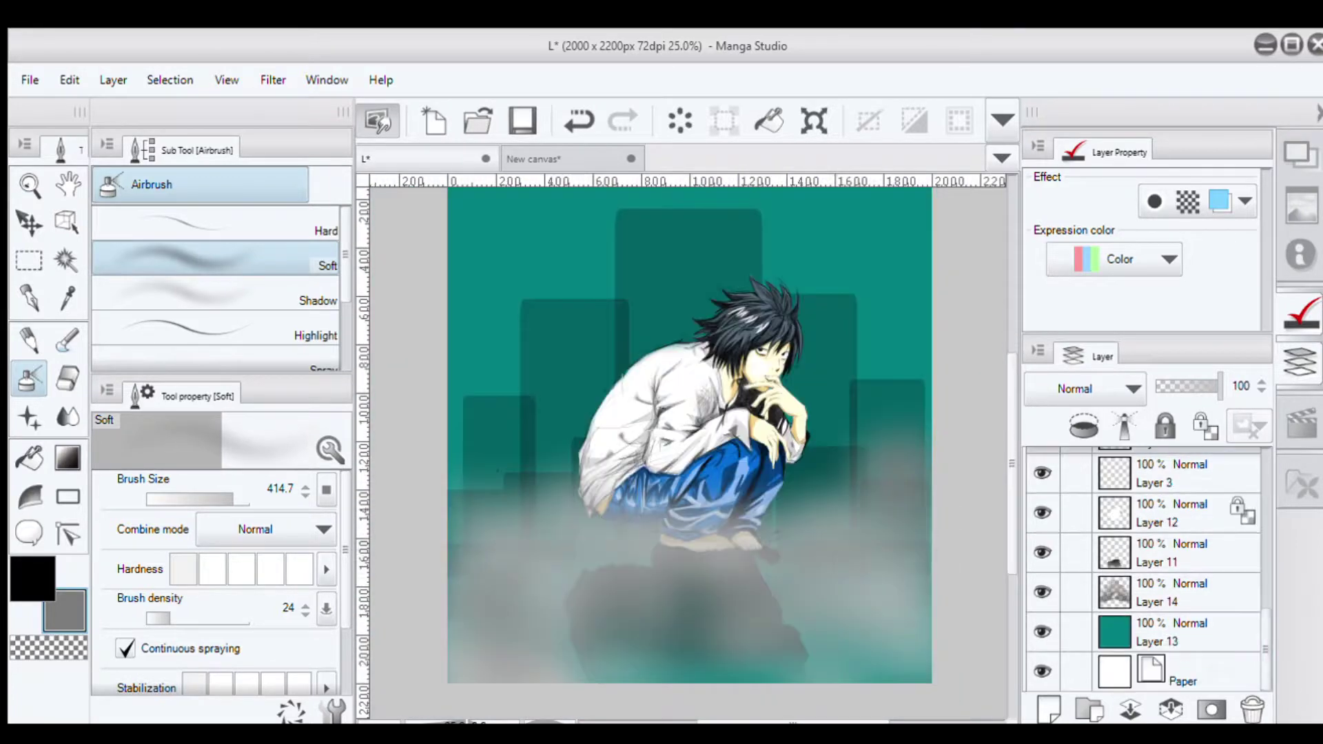
pyautogui.press('p')
pyautogui.press('b')
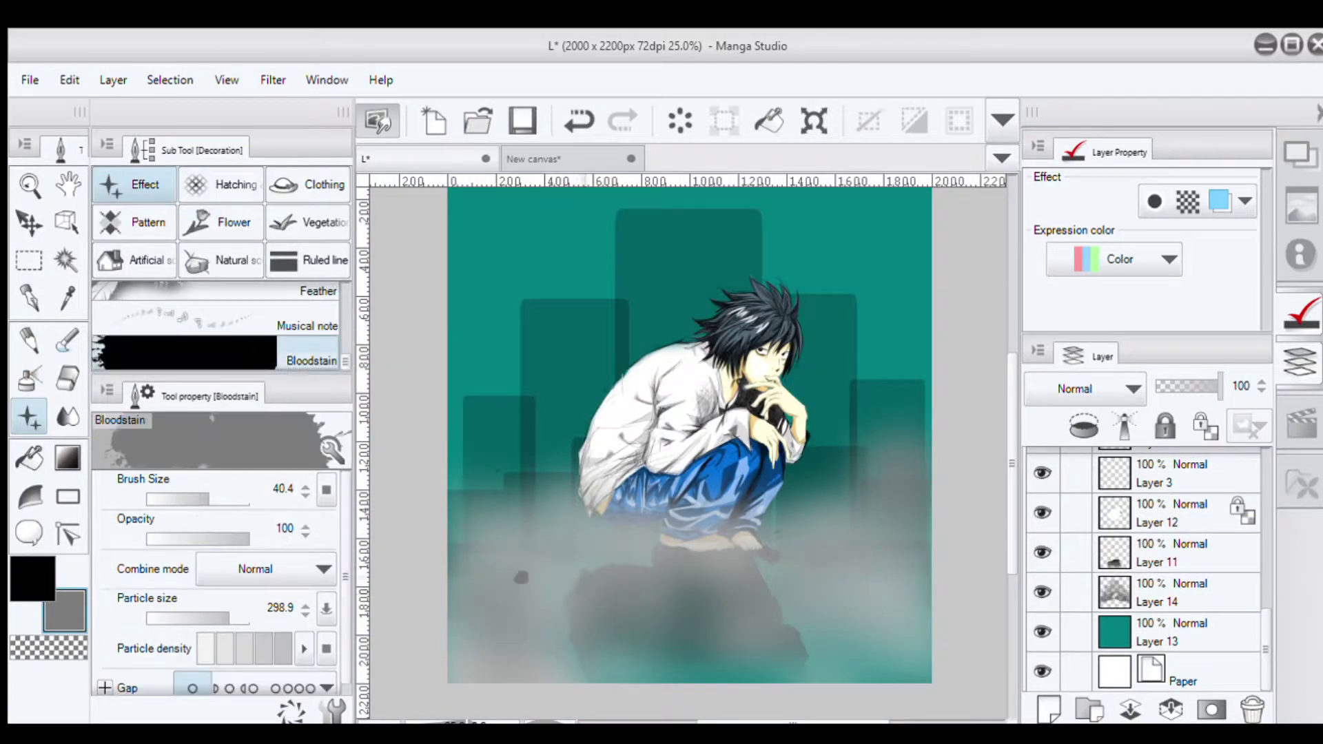
pyautogui.click(31, 577)
pyautogui.click(527, 375)
pyautogui.hotkey('ctrl', 'z')
# Step: Splatter black Bloodstain stamps behind the figure on Layer 14, raising the particle size to 658.7
pyautogui.click(1171, 631)
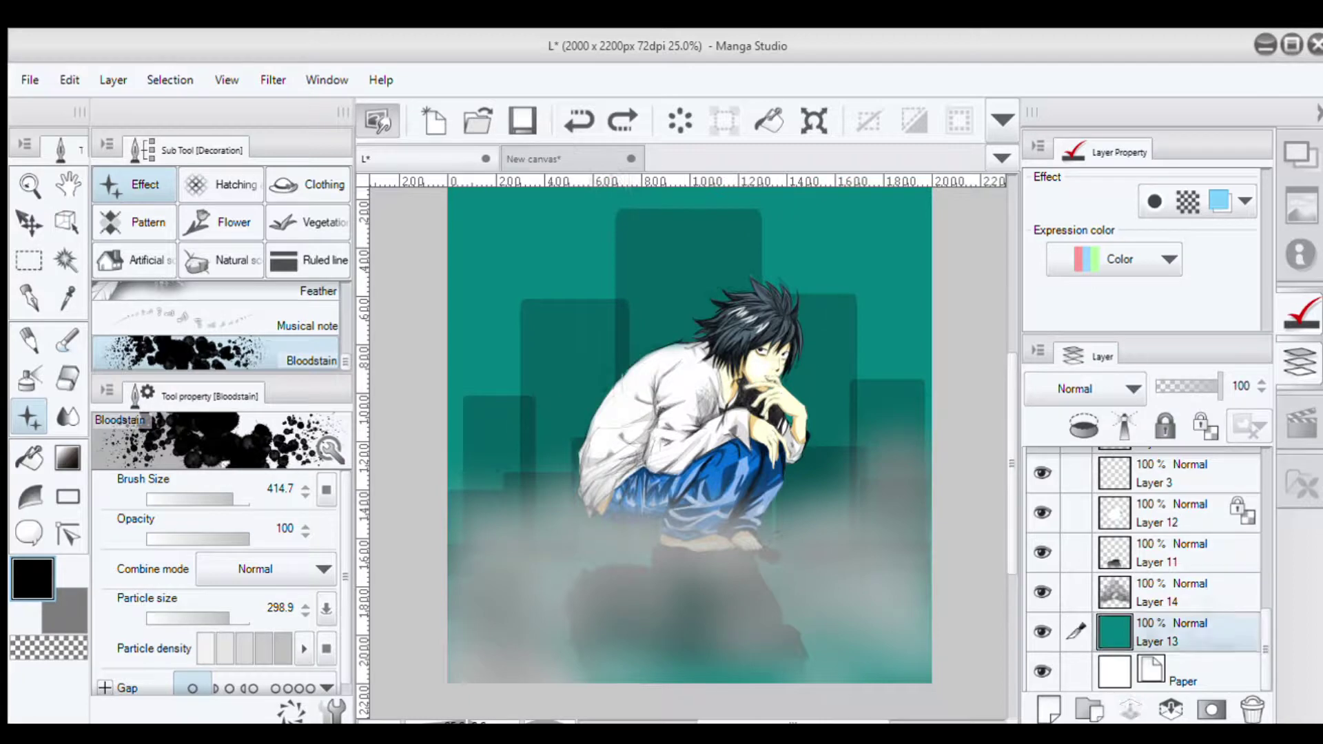
pyautogui.click(1172, 592)
pyautogui.click(614, 403)
pyautogui.moveTo(614, 403)
pyautogui.mouseDown()
pyautogui.moveTo(799, 483)
pyautogui.moveTo(551, 296)
pyautogui.moveTo(841, 386)
pyautogui.mouseUp()
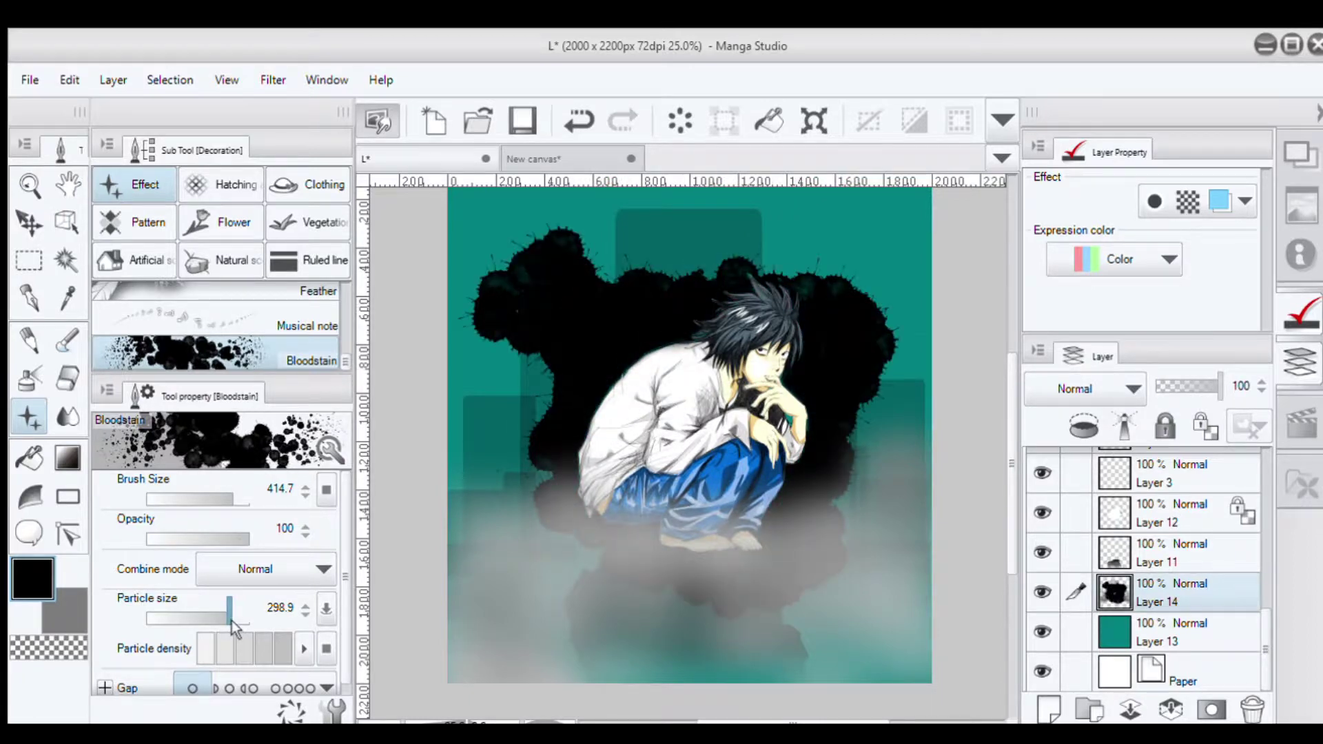
pyautogui.moveTo(232, 618); pyautogui.dragTo(238, 618)
pyautogui.moveTo(545, 448); pyautogui.dragTo(848, 483)
# Step: Delete the fog layer from the top of the layer stack
pyautogui.scroll(5, 1144, 551)
pyautogui.click(1042, 473)
pyautogui.scroll(-5, 1144, 552)
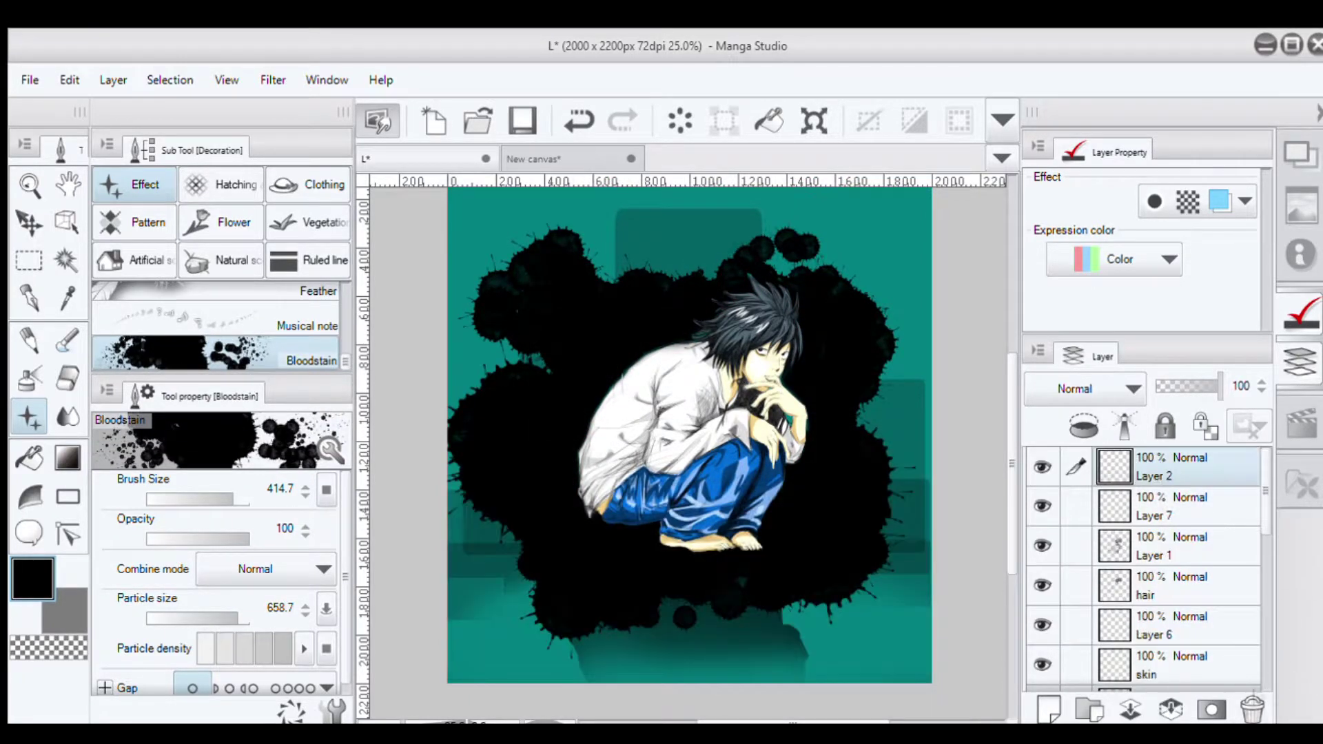
# Step: Remove Layer 14 and splatter black and white Bloodstain stamps across the teal background on Layer 13
pyautogui.click(1171, 553)
pyautogui.click(1206, 592)
pyautogui.hotkey('ctrl', 'e')
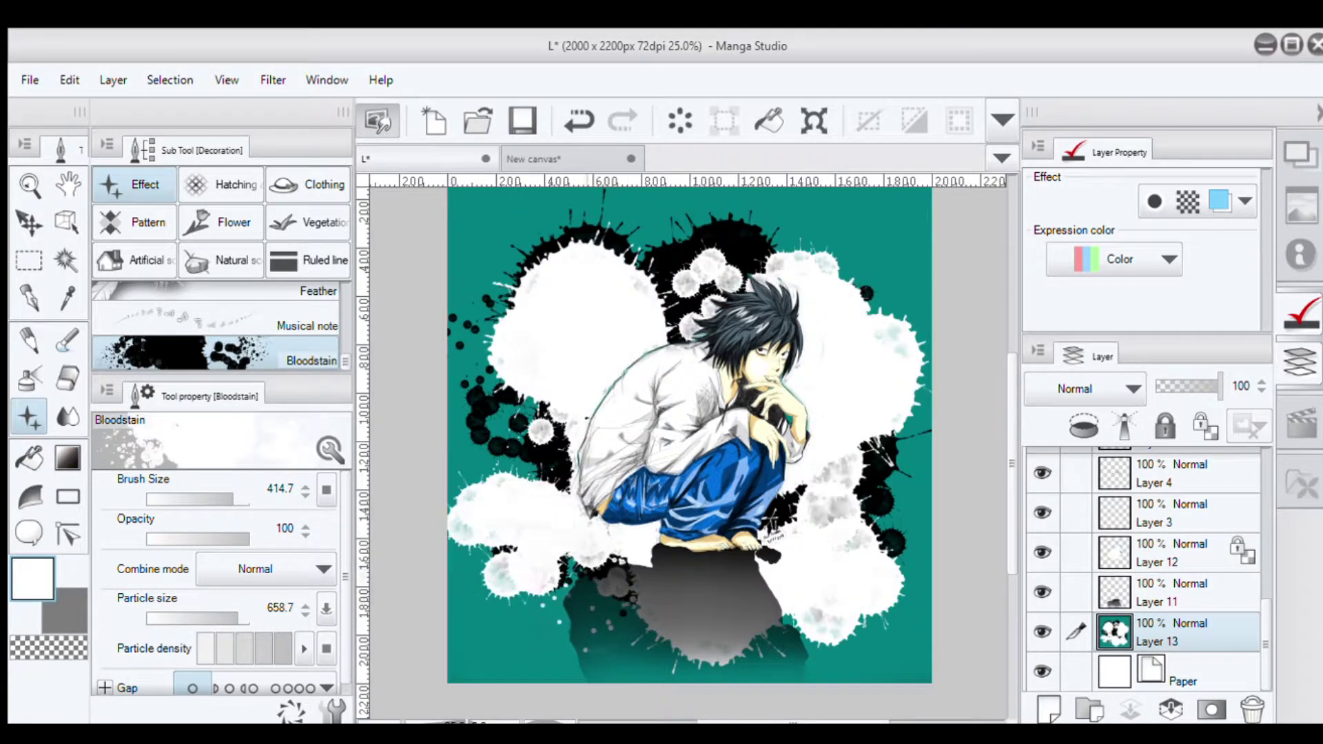
pyautogui.press('x')
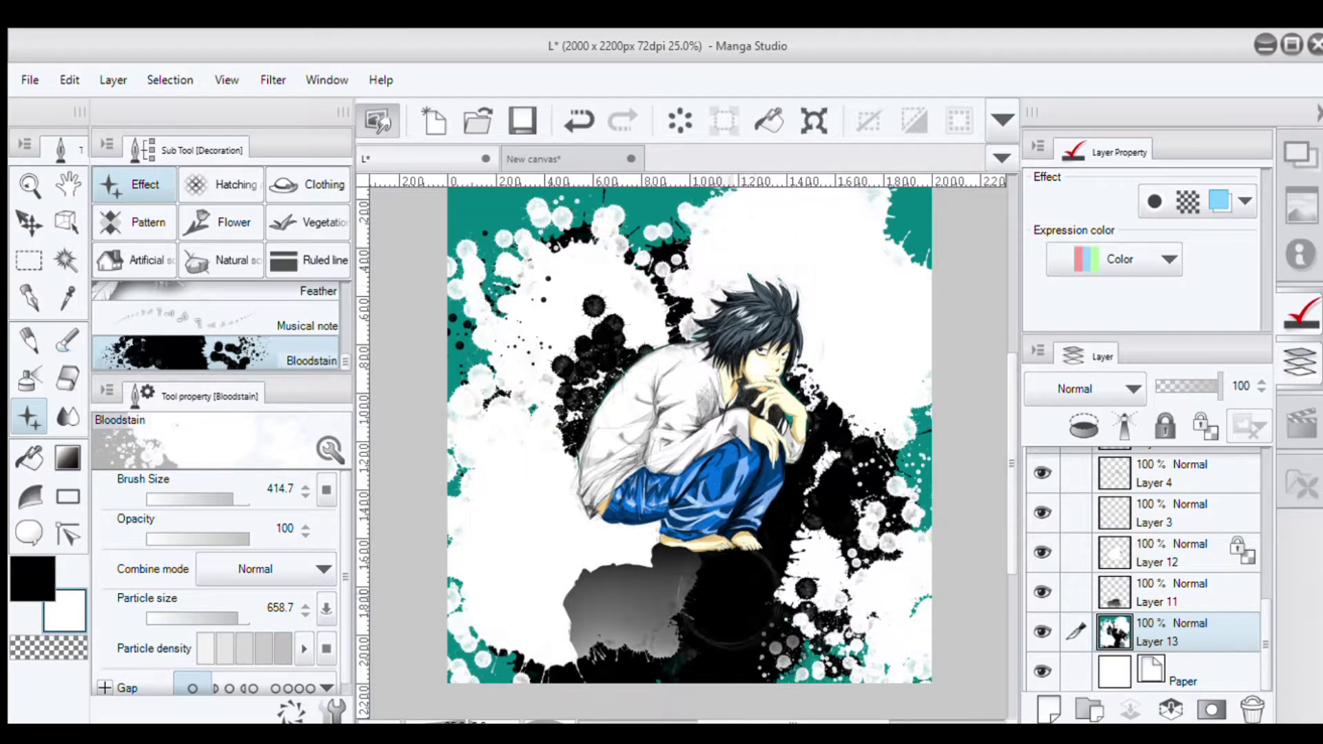
# Step: Alternate black and white Bloodstain stamps on Layer 13 to build a dense black splatter around the whole figure
pyautogui.press('x')
pyautogui.press('x')
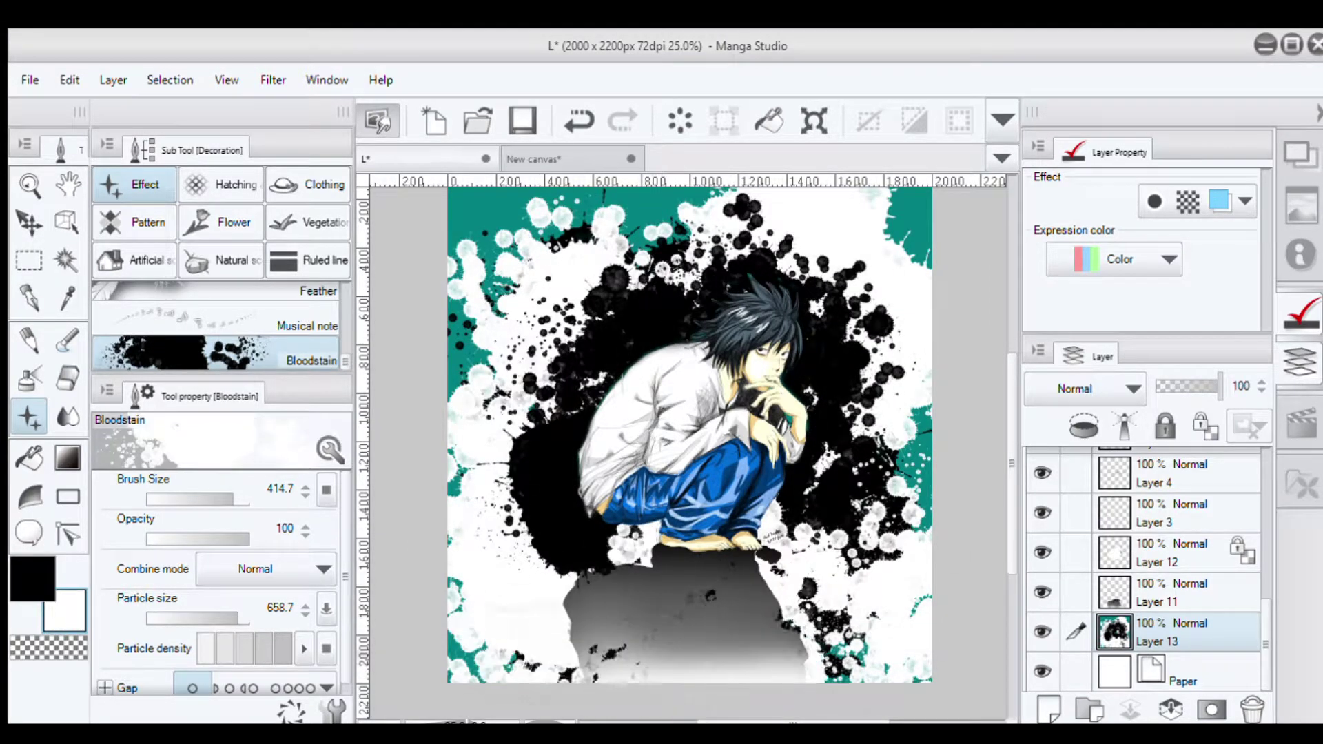
pyautogui.press('x')
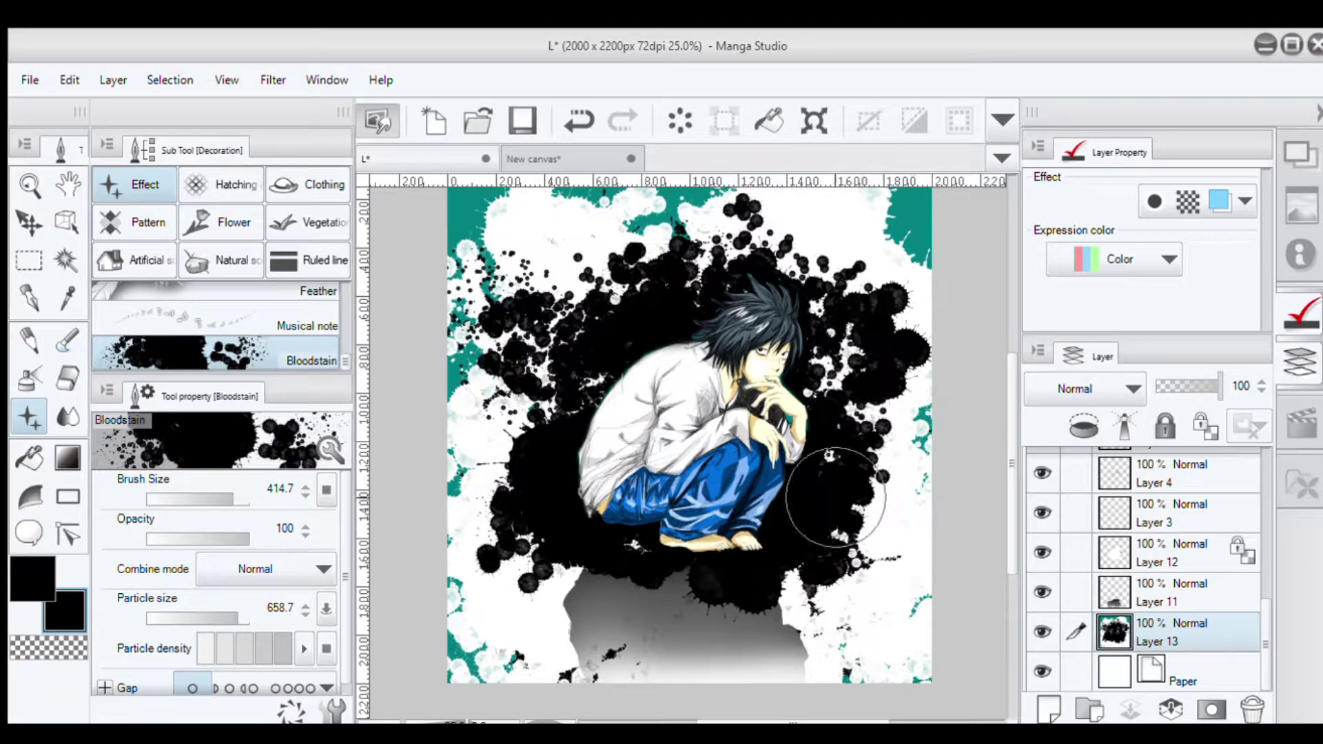
# Step: Try out the Feather decoration brush in blue on Layer 15 with Glow dodge and Normal blending, and undo the test stamp
pyautogui.click(290, 292)
pyautogui.press('x')
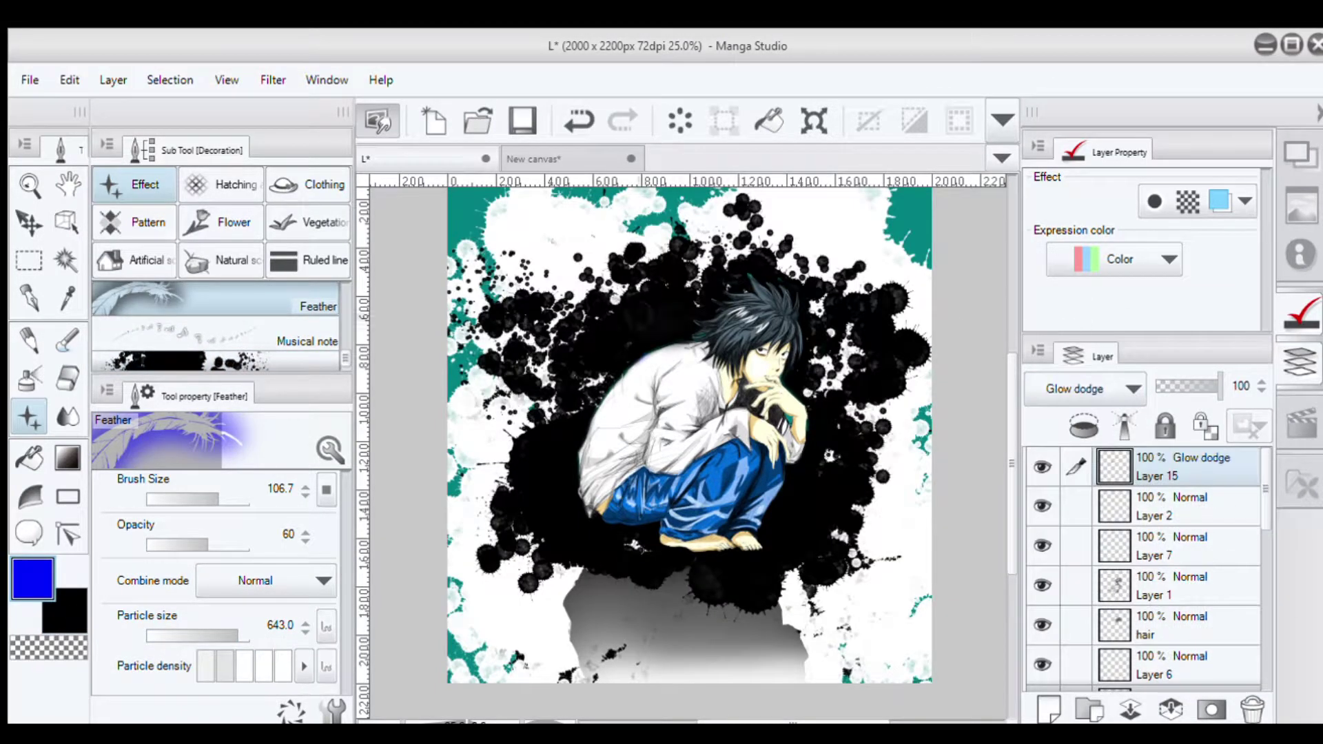
pyautogui.click(884, 476)
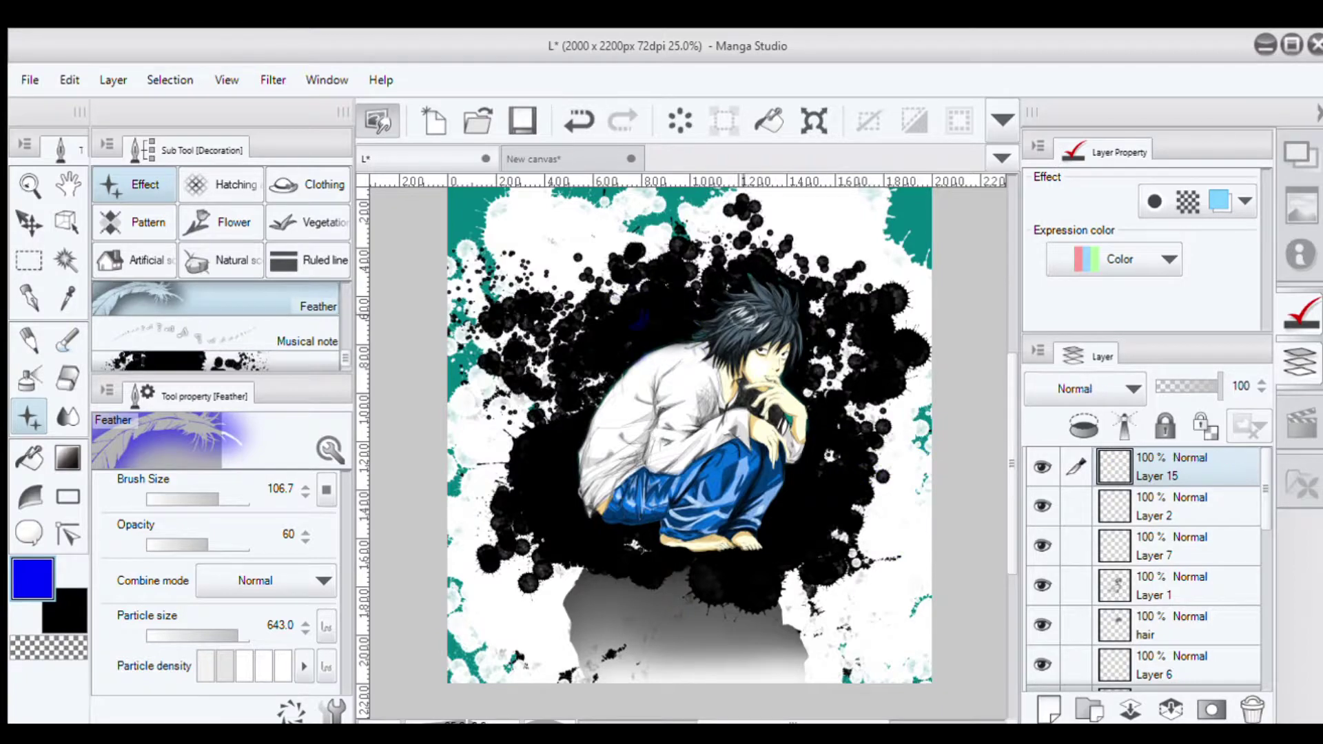
pyautogui.hotkey('ctrl', 'z')
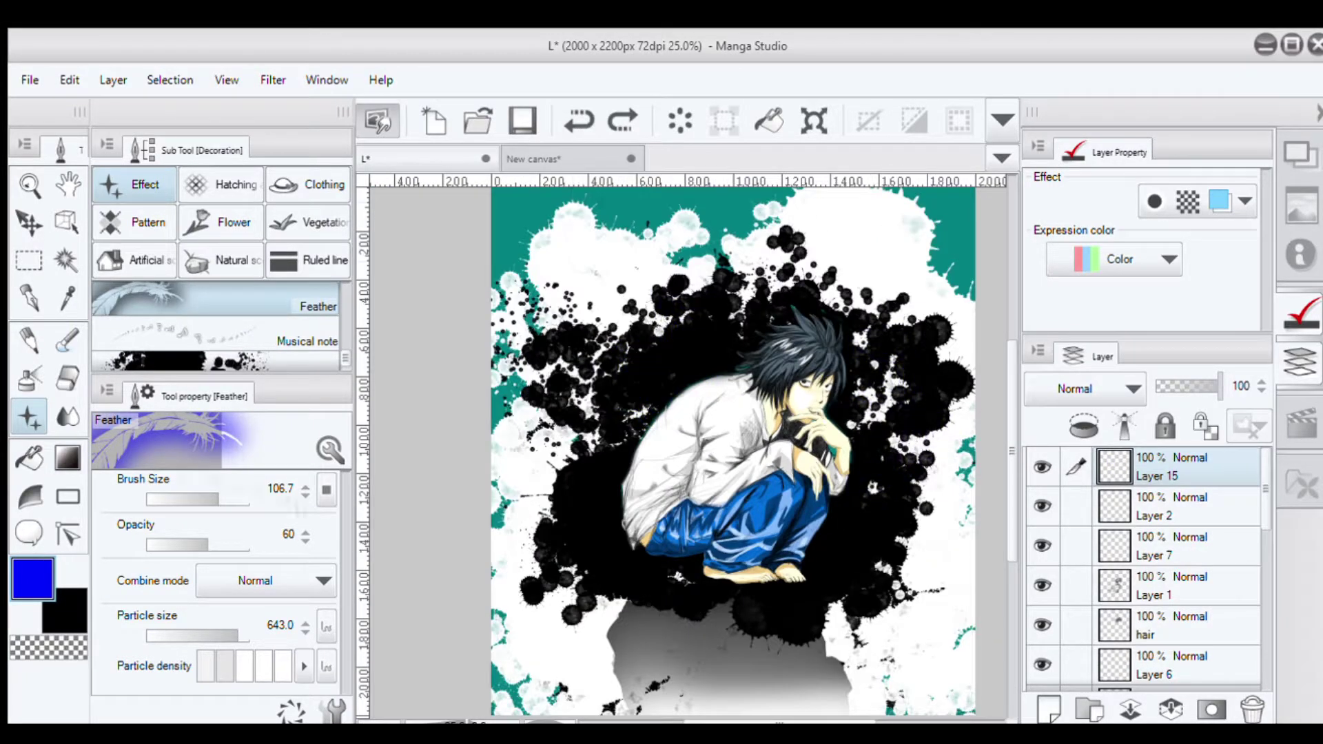
# Step: Set the Lighter pencil to brush size 2.0 and remove Layer 15, leaving Layer 2 as the active layer
pyautogui.press('p')
pyautogui.hotkey('ctrl', '+')
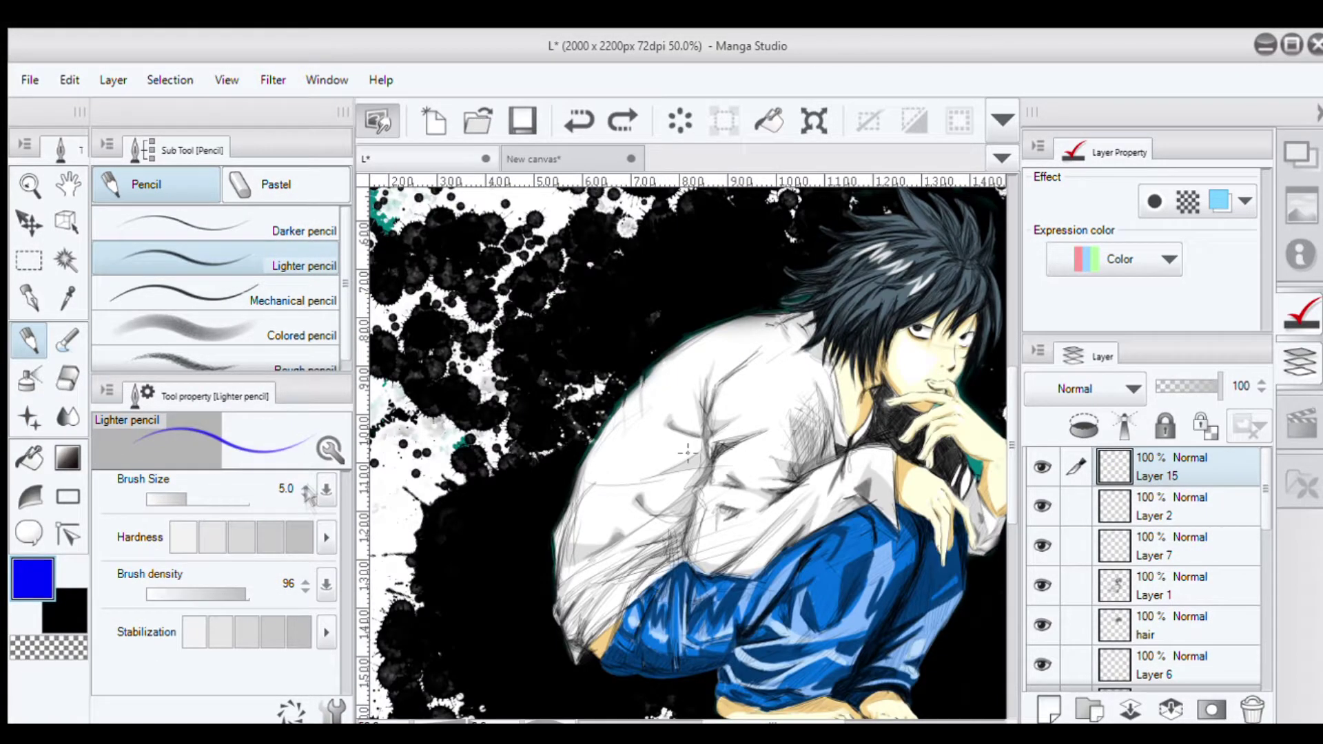
pyautogui.click(306, 485)
pyautogui.hotkey('ctrl', '+')
pyautogui.hotkey('ctrl', '+')
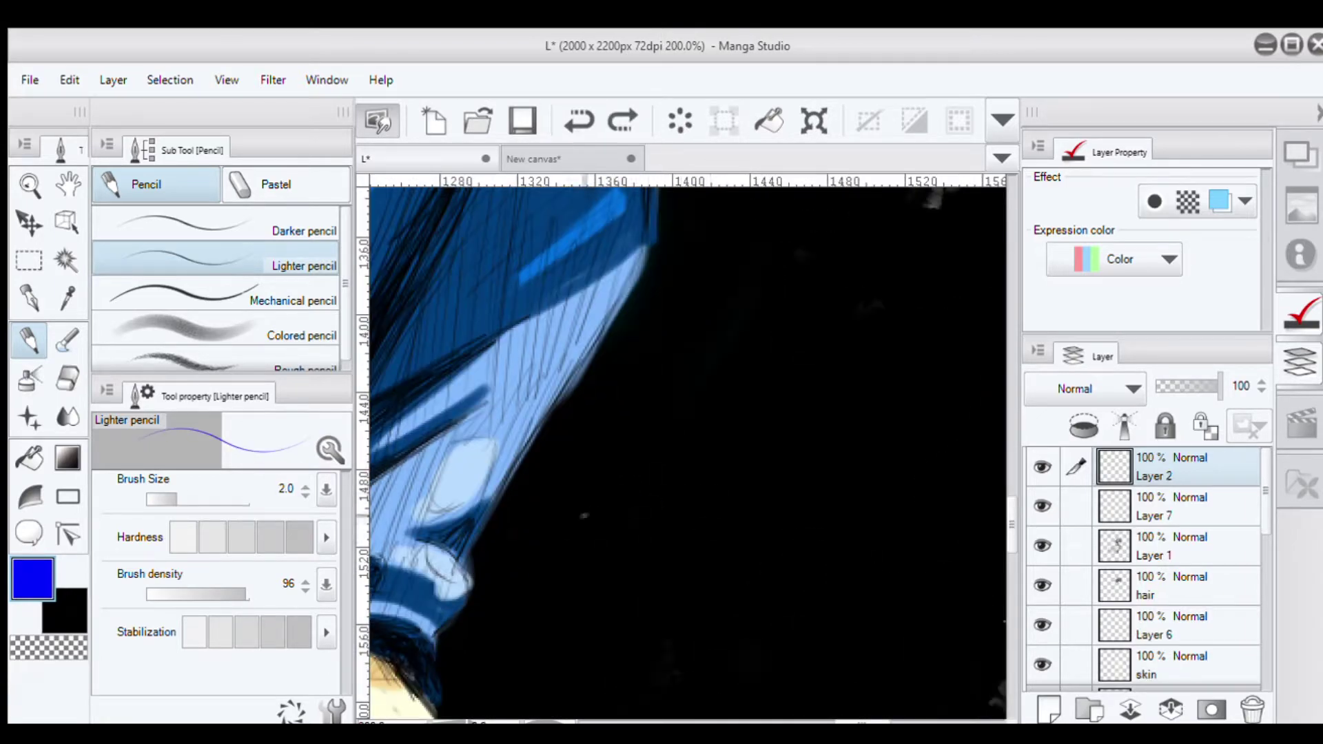
pyautogui.hotkey('ctrl', '0')
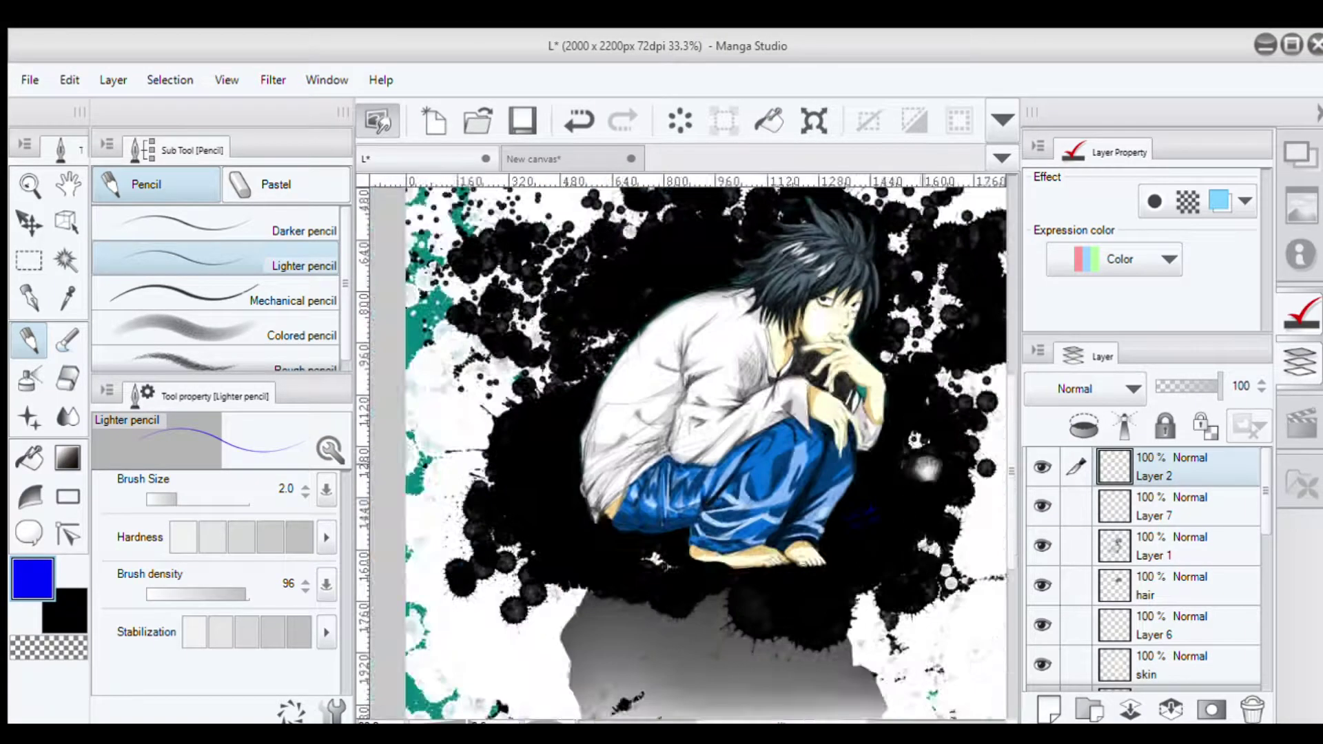